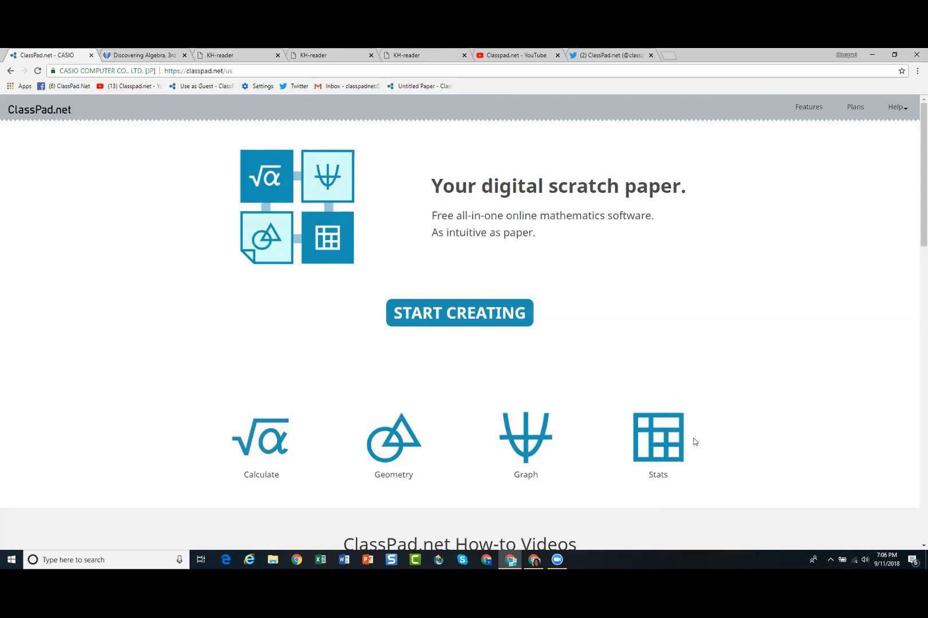
Start creating a new blank paper from the ClassPad.net home page.
{"action": "scroll", "coordinate": [524, 376], "scroll_direction": "down", "scroll_amount": 5}
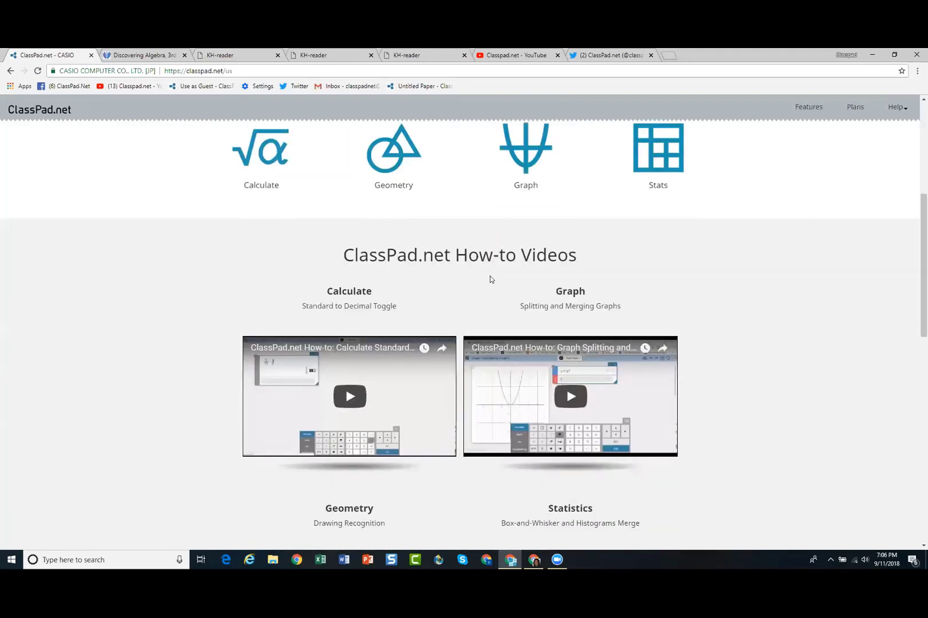
{"action": "scroll", "coordinate": [490, 279], "scroll_direction": "up", "scroll_amount": 5}
{"action": "left_click", "coordinate": [465, 314]}
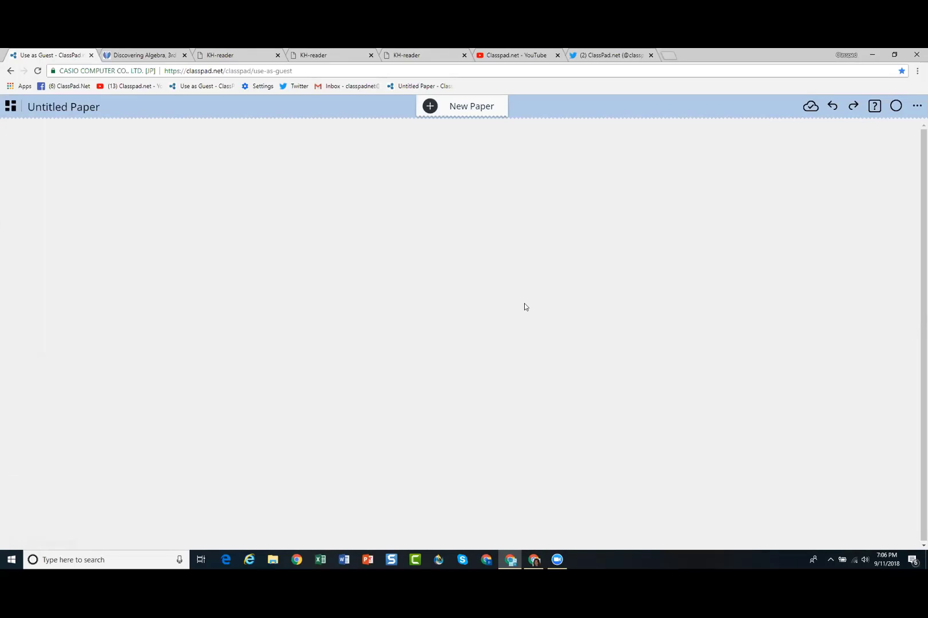
{"action": "left_click", "coordinate": [613, 177]}
{"action": "left_click", "coordinate": [117, 382]}
{"action": "left_click", "coordinate": [661, 426]}
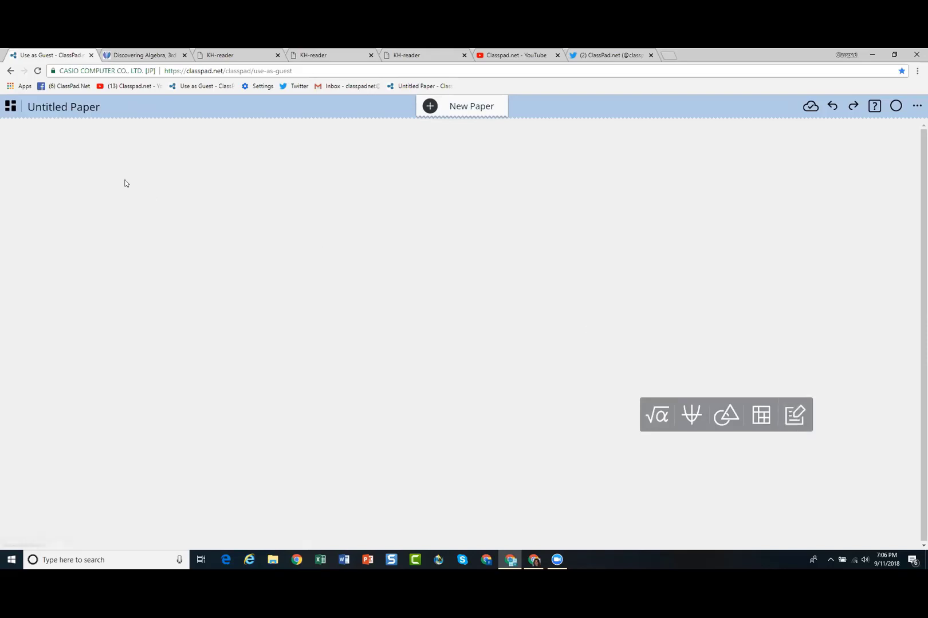
Add a text sticky near the paper's upper-left corner, move it slightly closer to the corner and place the cursor in it.
{"action": "left_click", "coordinate": [59, 167]}
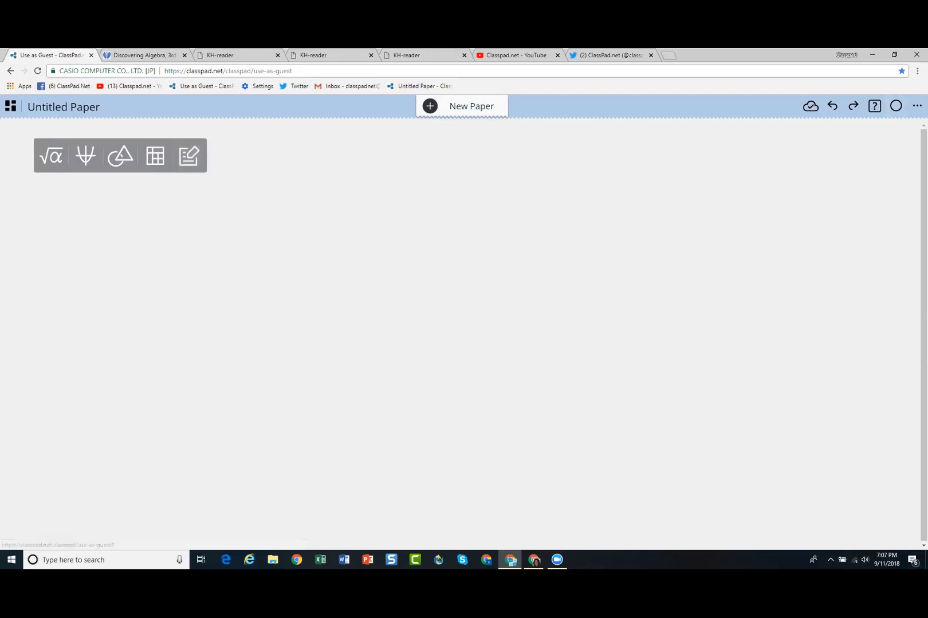
{"action": "left_click", "coordinate": [915, 109]}
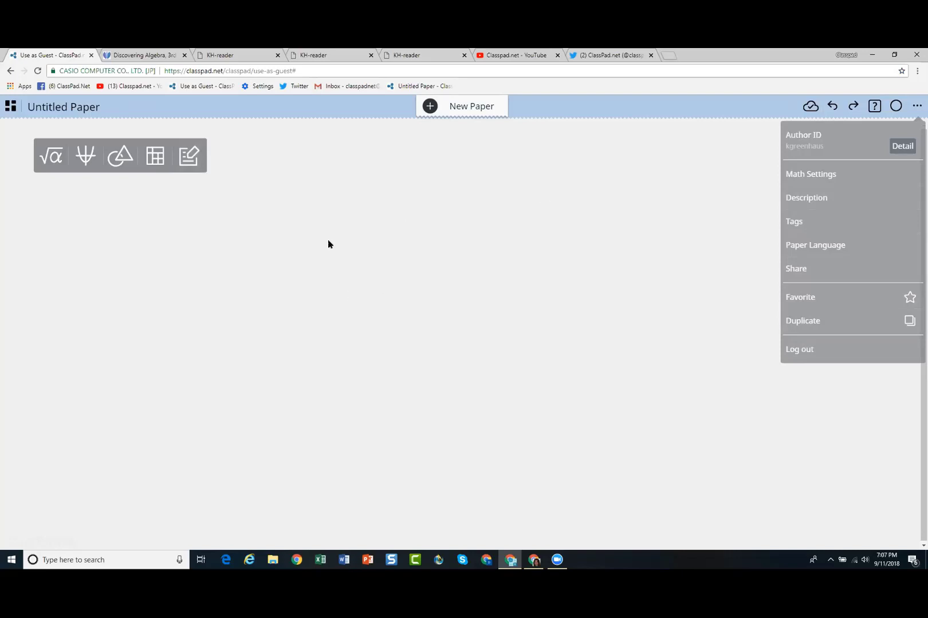
{"action": "left_click", "coordinate": [188, 162]}
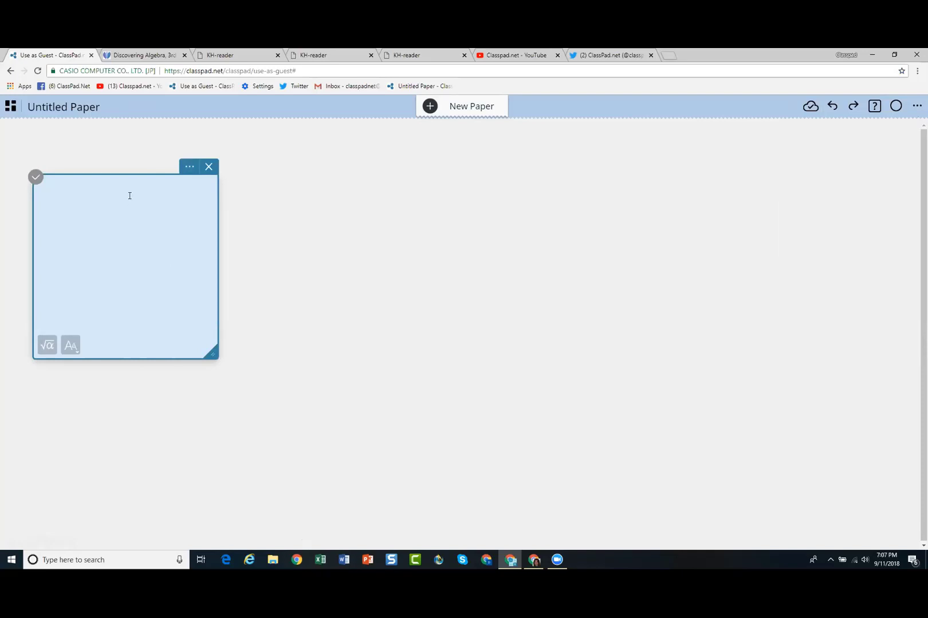
{"action": "left_click_drag", "start_coordinate": [115, 187], "coordinate": [99, 164]}
{"action": "left_click", "coordinate": [77, 168]}
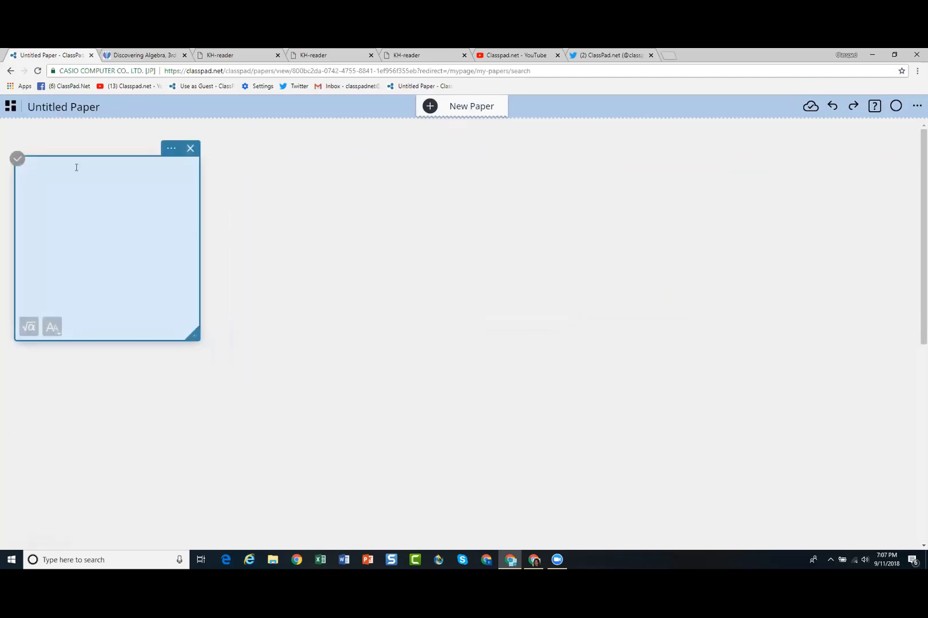
Enter the heading "Text Sticky:" in the text sticky, followed by the lines "Directions", "Problems" and "Reflection".
{"action": "type", "text": "Text "}
{"action": "type", "text": "Stickes!"}
{"action": "key", "text": "BackSpace"}
{"action": "key", "text": "BackSpace"}
{"action": "key", "text": "BackSpace"}
{"action": "type", "text": "y:"}
{"action": "key", "text": "Return"}
{"action": "type", "text": "Direct"}
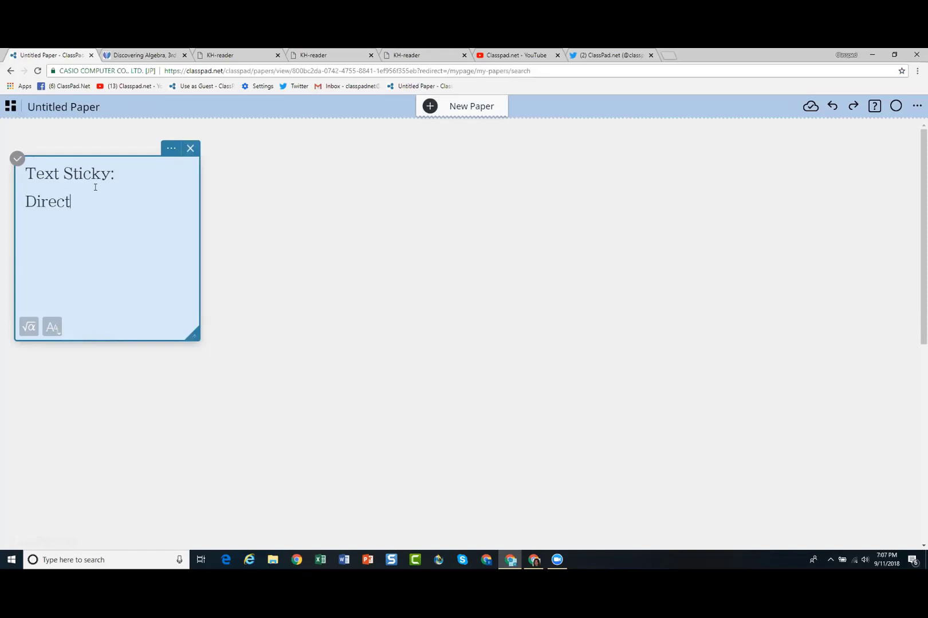
{"action": "type", "text": "ions Problems"}
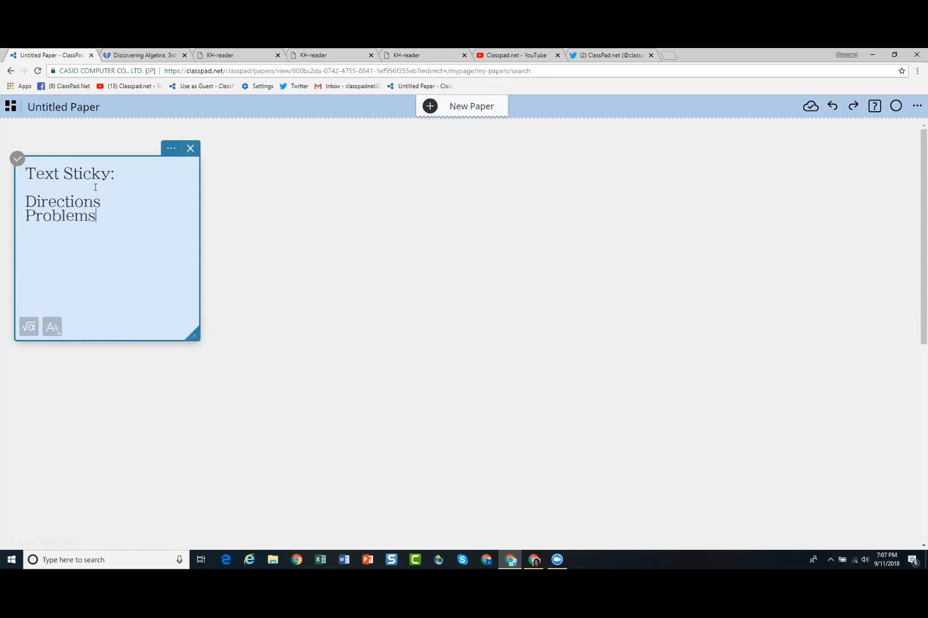
{"action": "key", "text": "Return"}
{"action": "type", "text": "Reflection"}
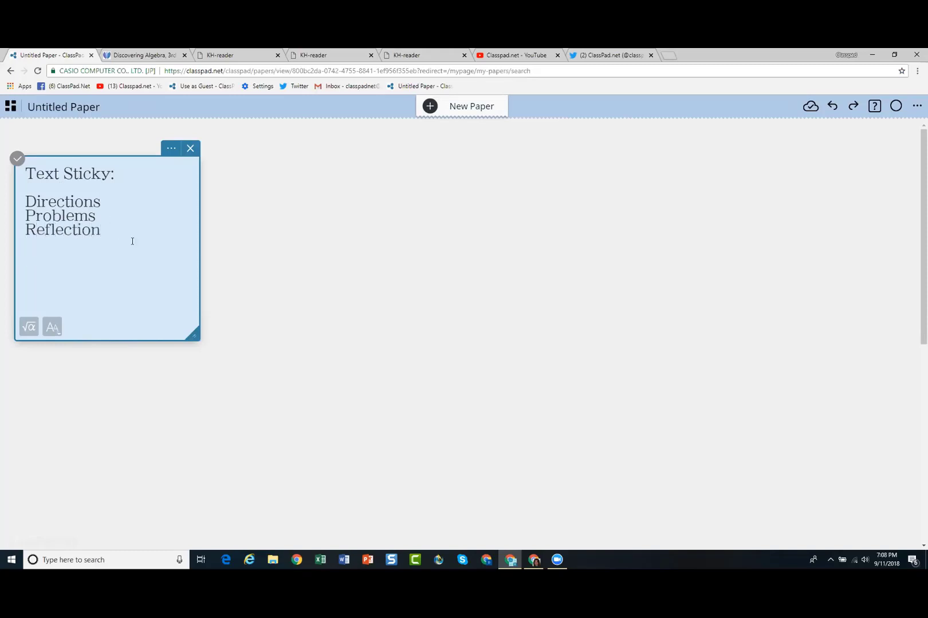
Add the line "Evaluate x=9" after a blank line below "Reflection".
{"action": "key", "text": "Return"}
{"action": "key", "text": "Return"}
{"action": "type", "text": "Evaluate x=9"}
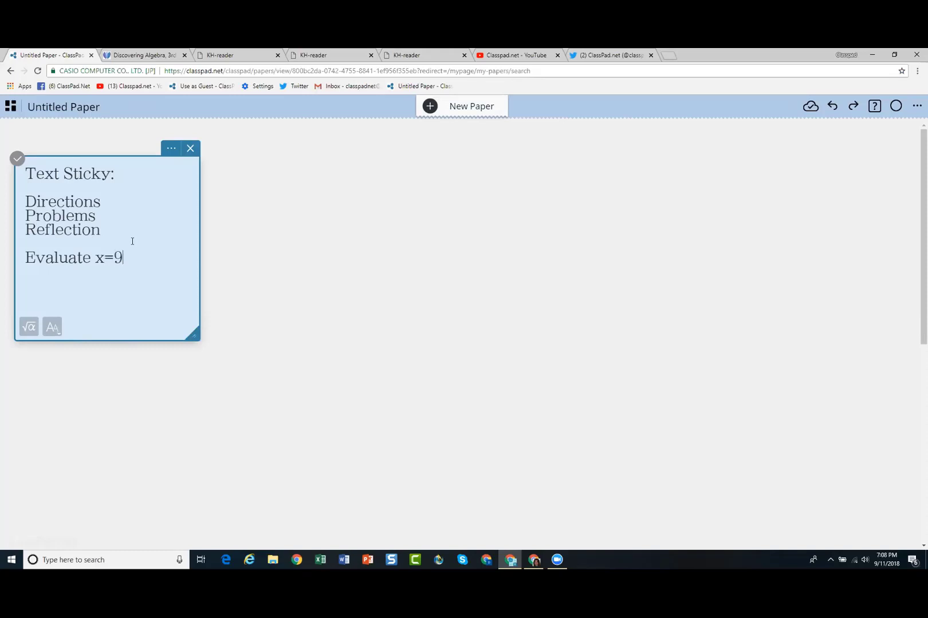
{"action": "key", "text": "Return"}
Insert a math expression below "Evaluate x=9" with the fraction 2x over 3x-9.
{"action": "left_click", "coordinate": [28, 327]}
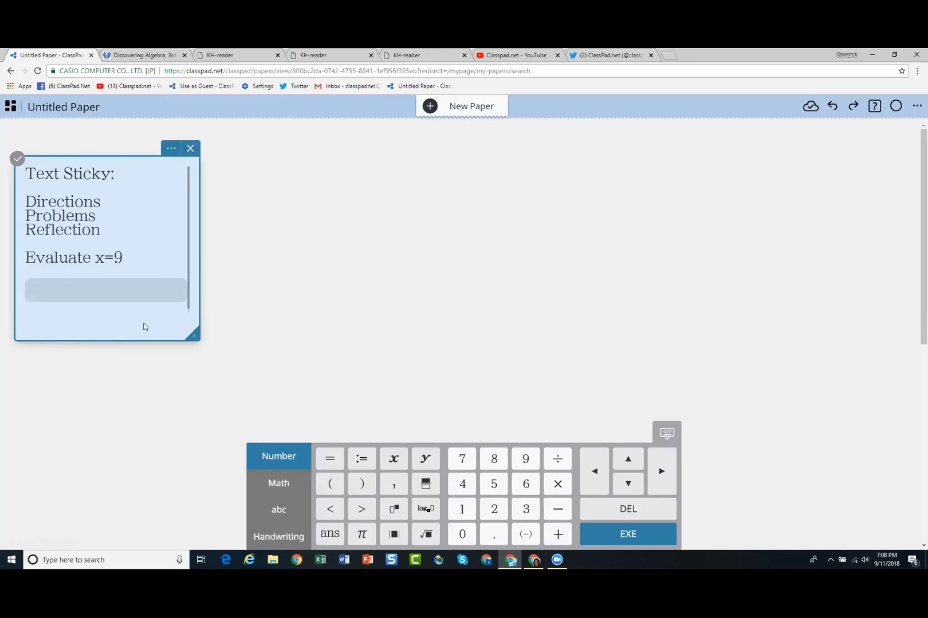
{"action": "left_click", "coordinate": [38, 292]}
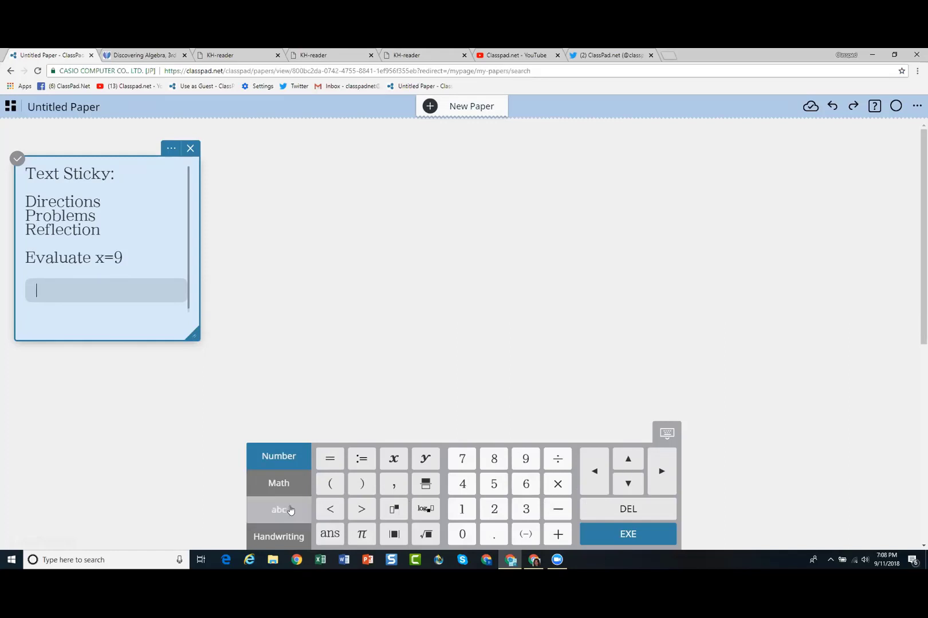
{"action": "left_click", "coordinate": [285, 483]}
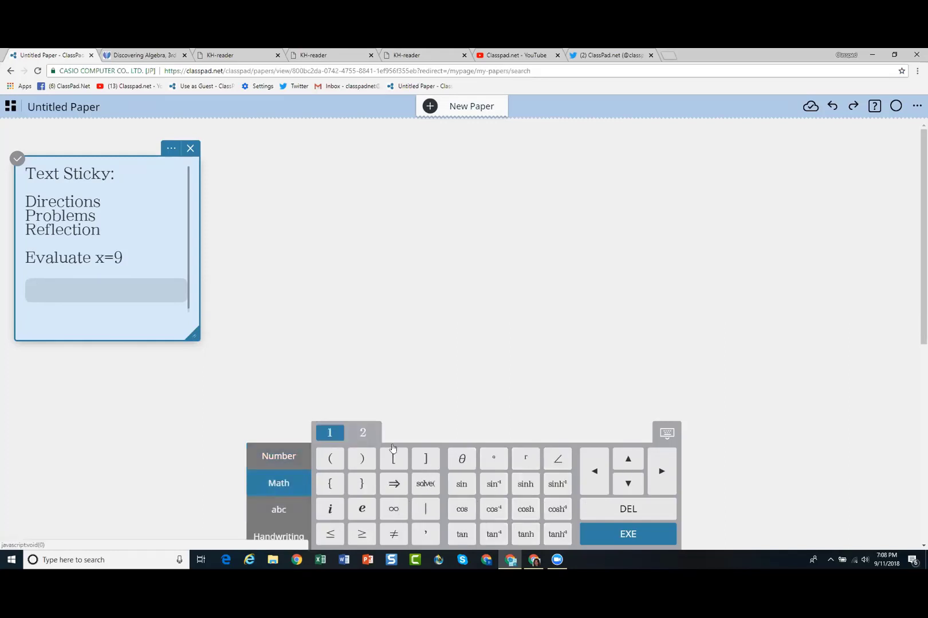
{"action": "left_click", "coordinate": [363, 433]}
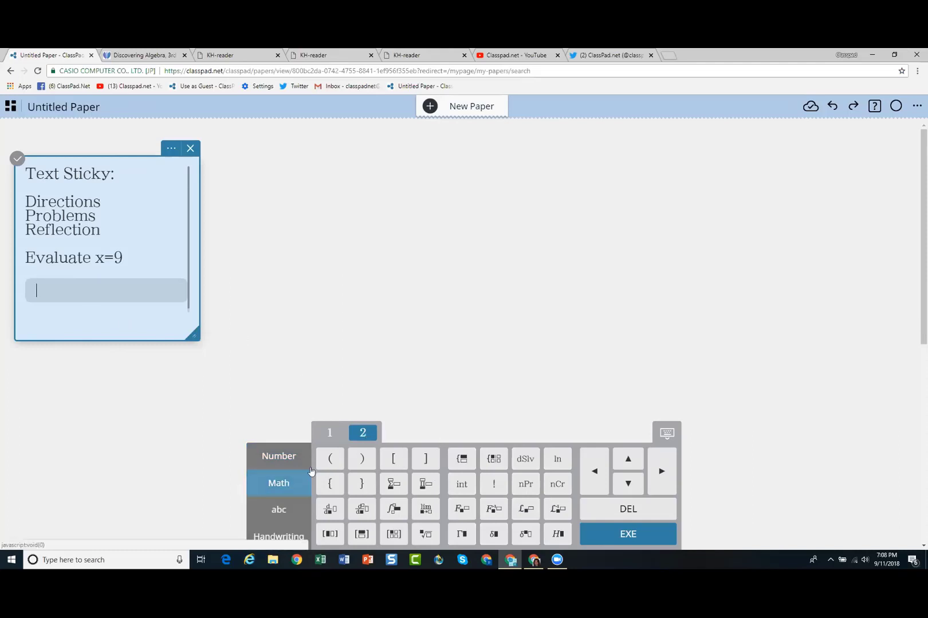
{"action": "left_click", "coordinate": [278, 458]}
{"action": "left_click", "coordinate": [424, 484]}
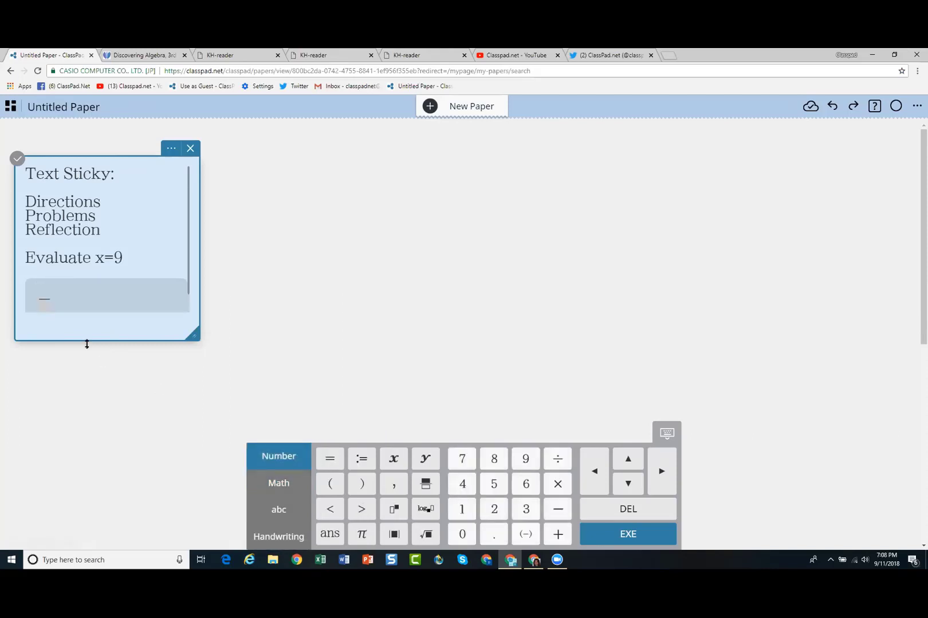
{"action": "type", "text": "2x"}
{"action": "left_click", "coordinate": [46, 307]}
{"action": "type", "text": "3x-9"}
{"action": "key", "text": "Return"}
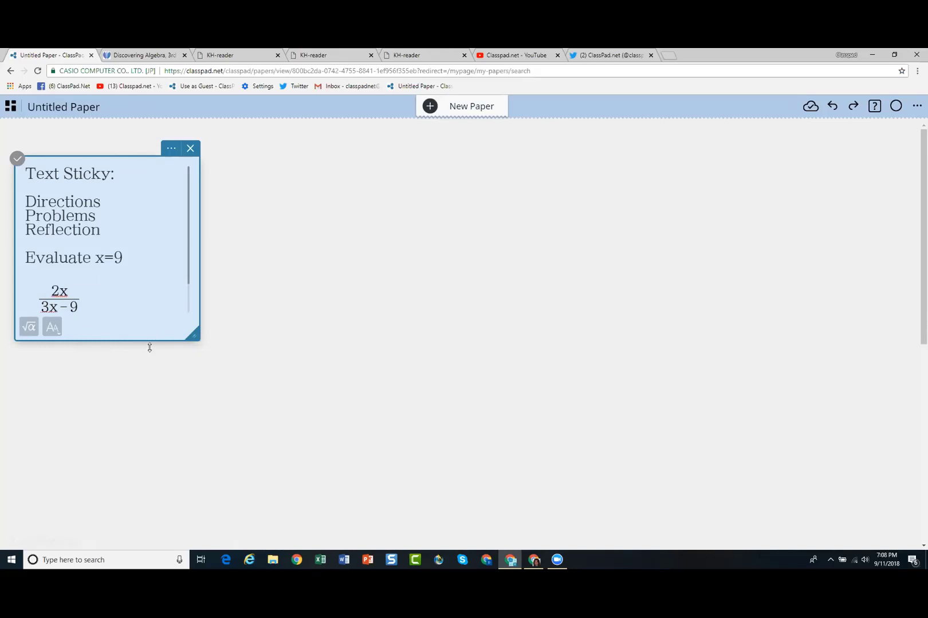
{"action": "key", "text": "Return"}
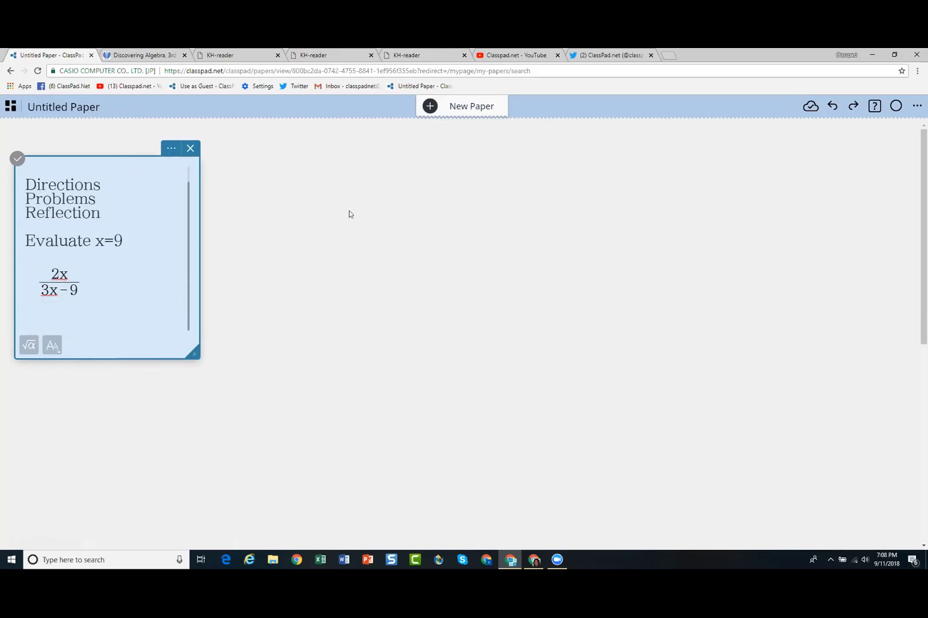
Add a Calculate sticky on the empty paper beside the text sticky.
{"action": "left_click", "coordinate": [286, 153]}
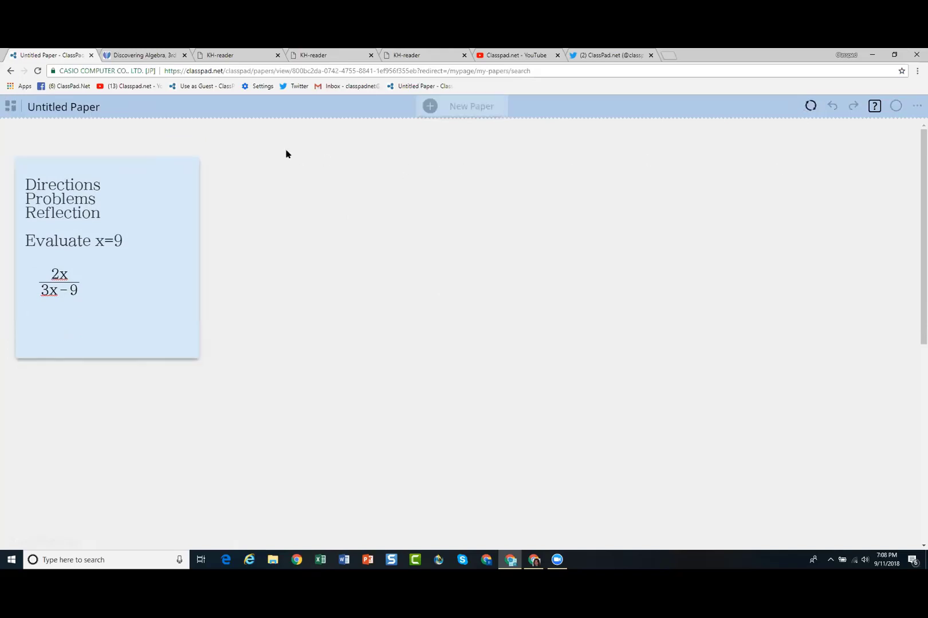
{"action": "left_click", "coordinate": [286, 152]}
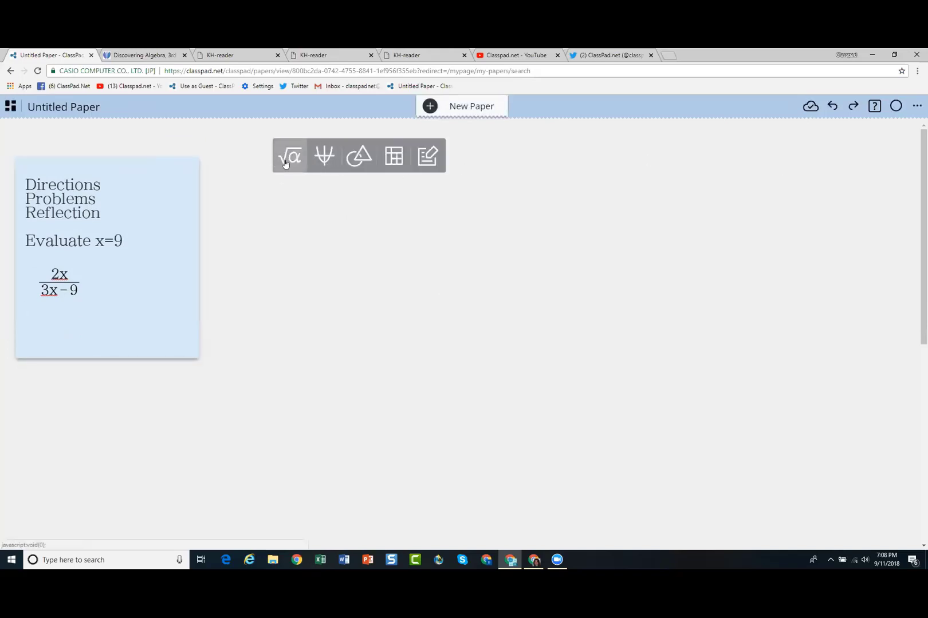
{"action": "left_click", "coordinate": [286, 163]}
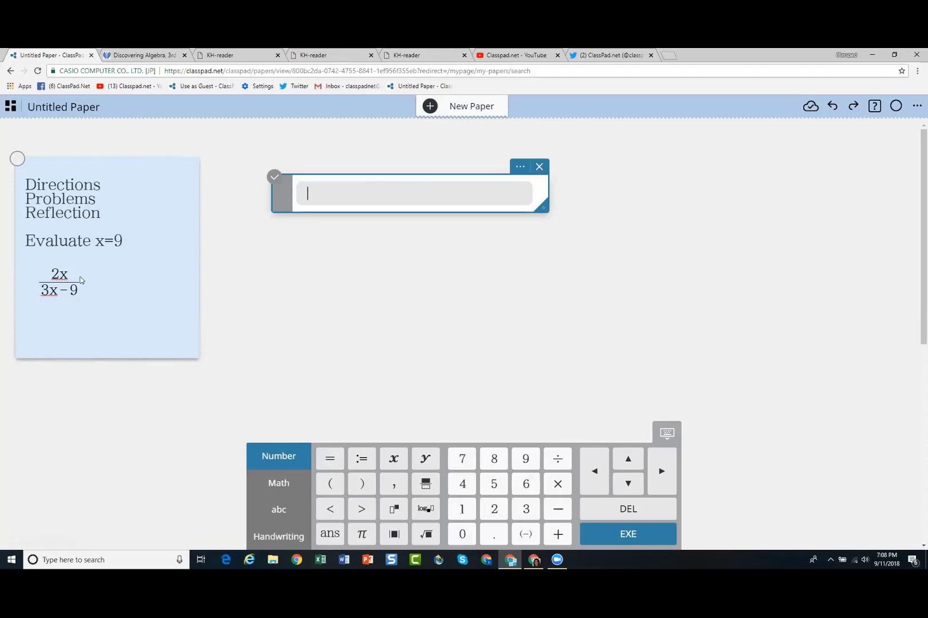
Calculate the fraction 2·9 over 3·9-9 in the Calculate sticky.
{"action": "left_click", "coordinate": [424, 485]}
{"action": "left_click", "coordinate": [494, 510]}
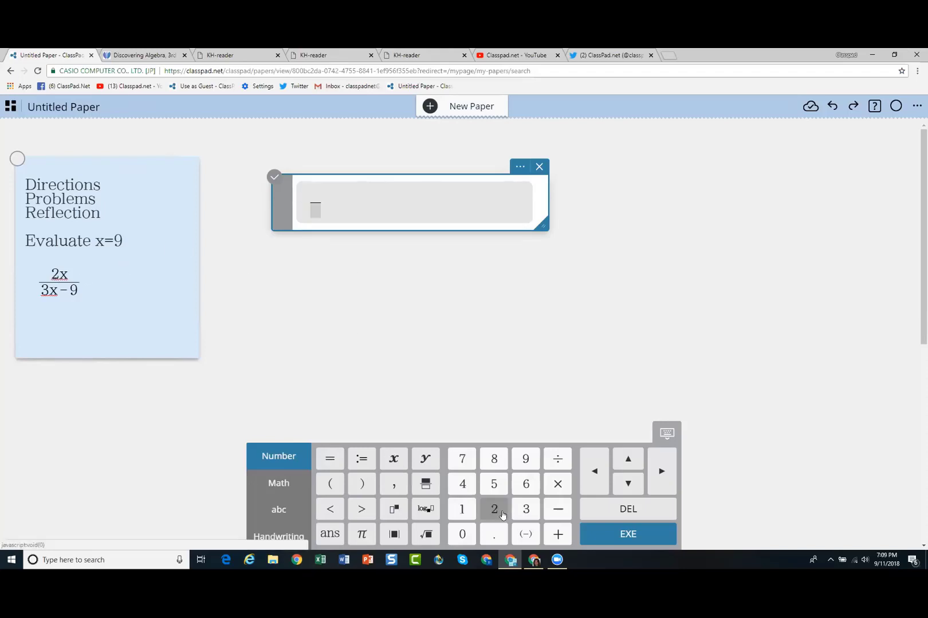
{"action": "left_click", "coordinate": [555, 487]}
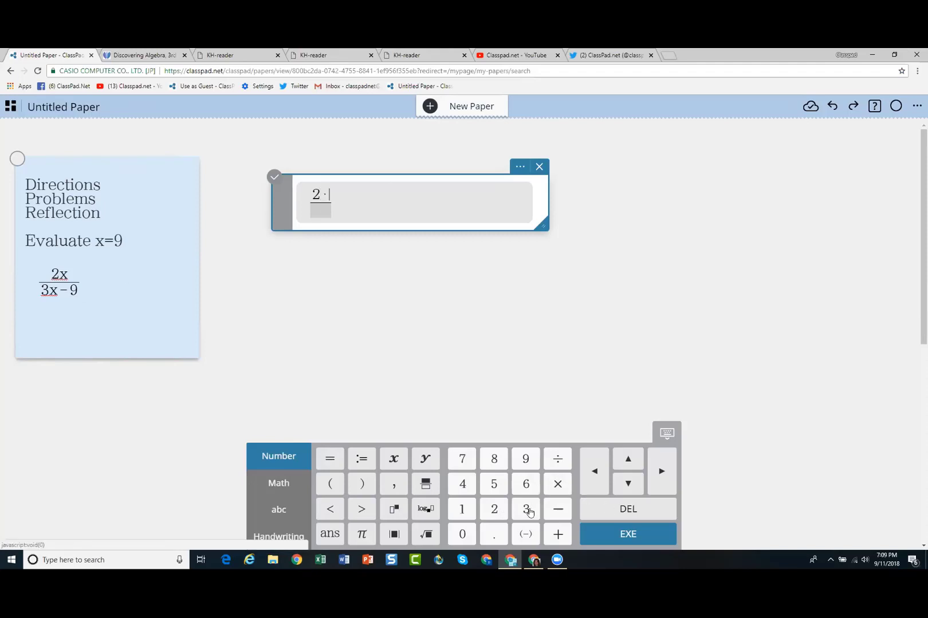
{"action": "left_click", "coordinate": [527, 463]}
{"action": "left_click", "coordinate": [526, 509]}
{"action": "left_click", "coordinate": [558, 484]}
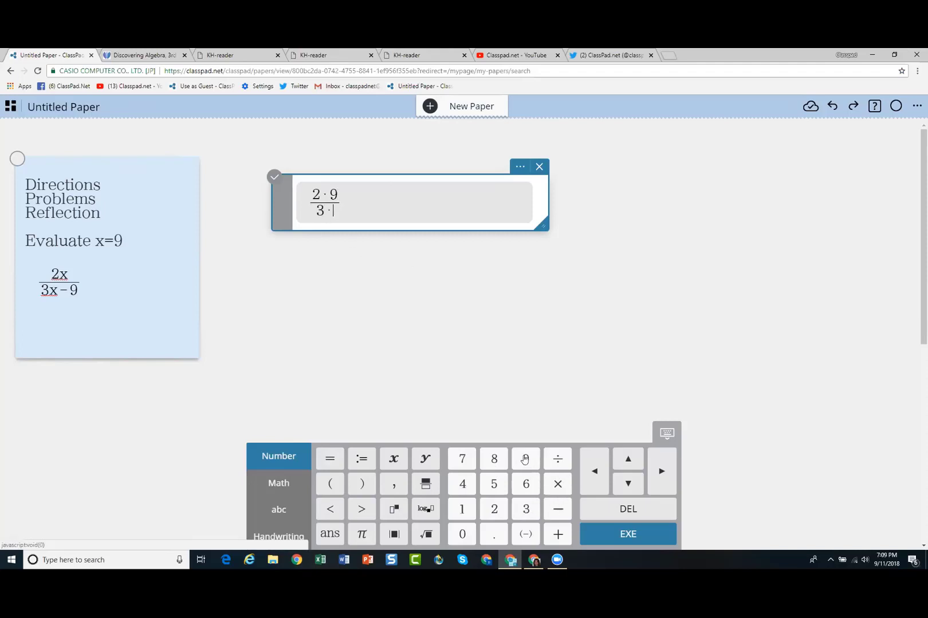
{"action": "left_click", "coordinate": [526, 461]}
{"action": "left_click", "coordinate": [557, 509]}
{"action": "left_click", "coordinate": [526, 458]}
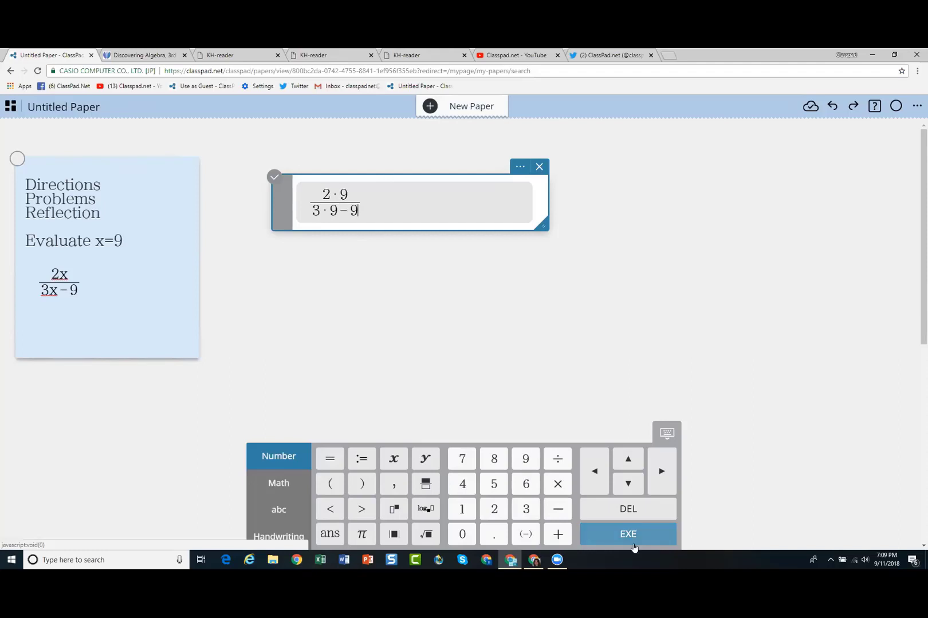
{"action": "left_click", "coordinate": [553, 423]}
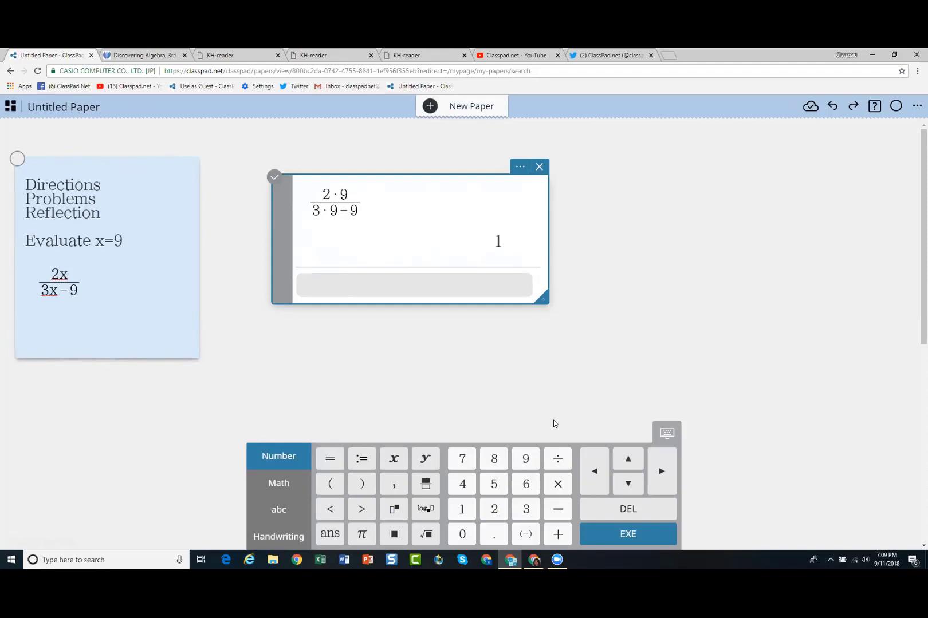
Calculate sqrt(41) on the next line and toggle its result to decimal and back to standard form.
{"action": "type", "text": "g"}
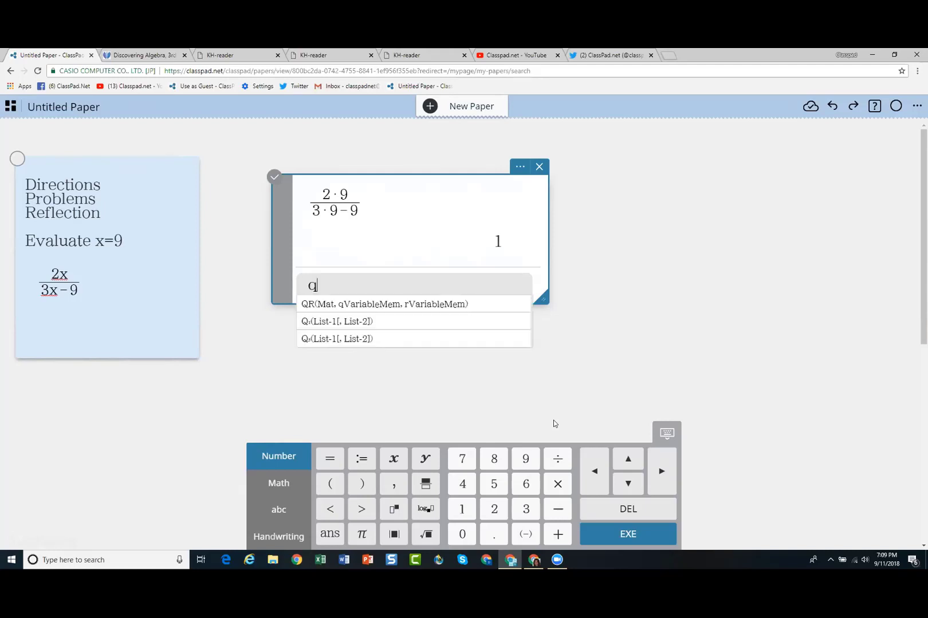
{"action": "key", "text": "BackSpace"}
{"action": "type", "text": "sqrt(41"}
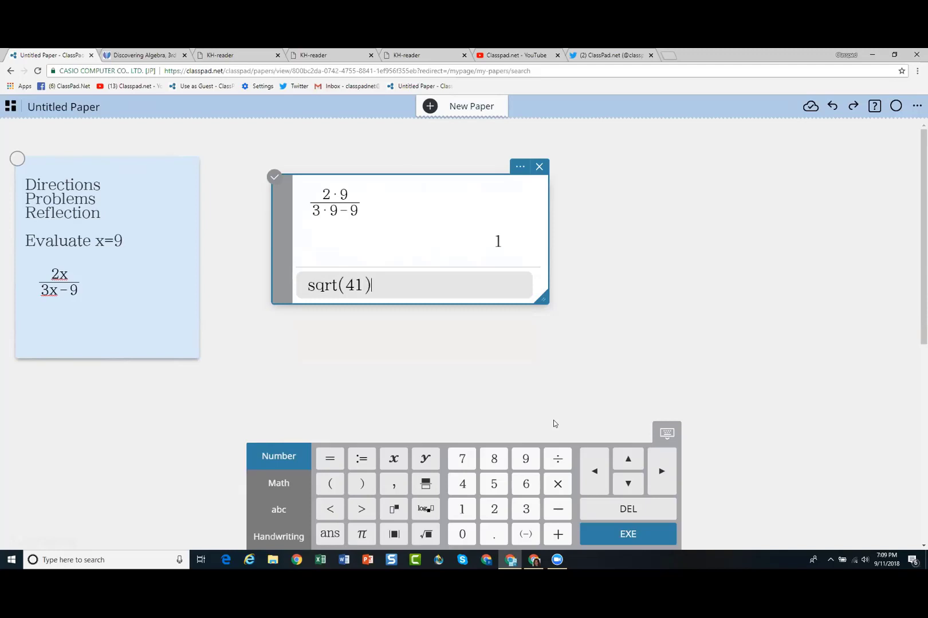
{"action": "key", "text": "Return"}
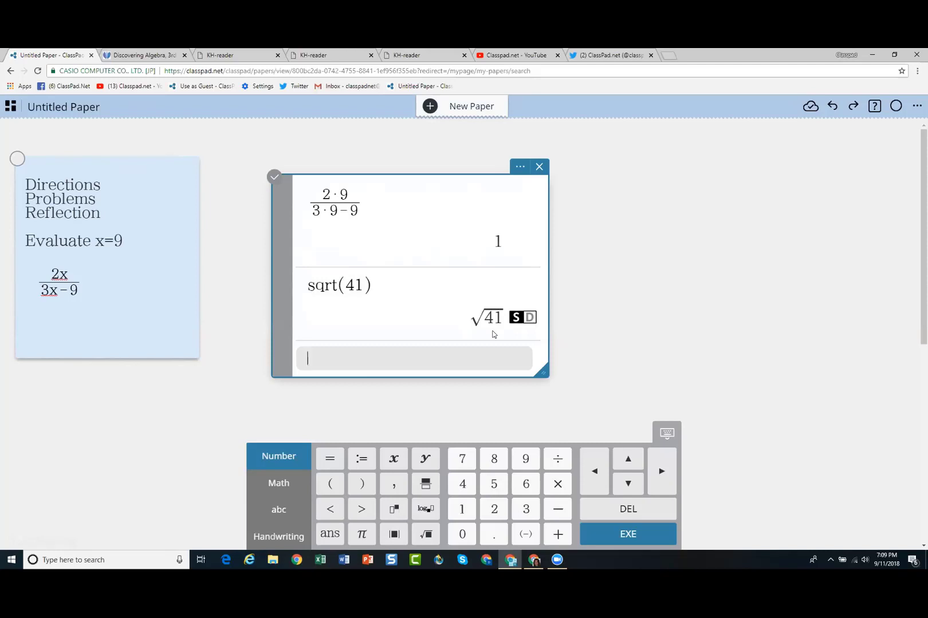
{"action": "left_click", "coordinate": [528, 318]}
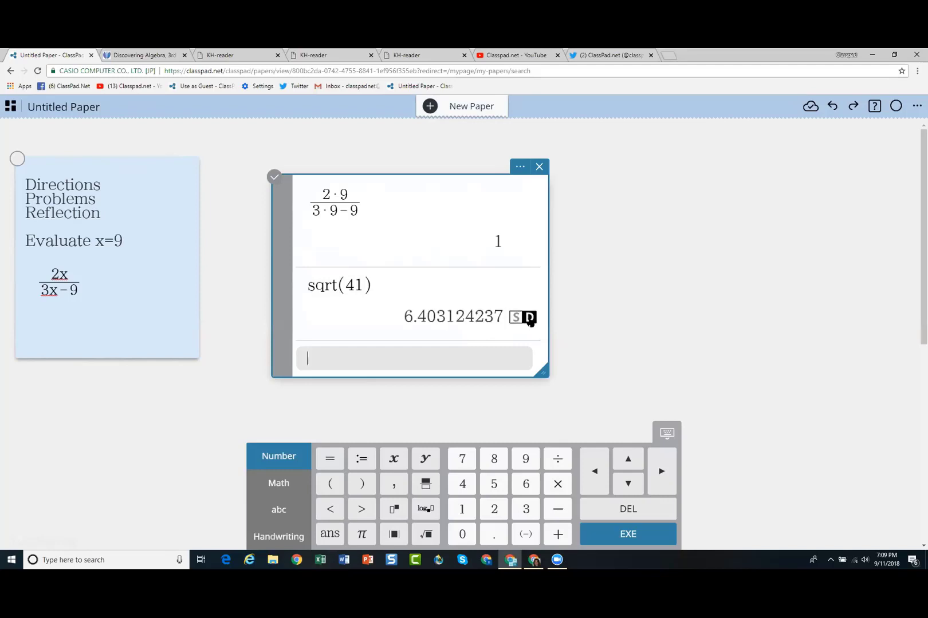
{"action": "left_click", "coordinate": [515, 318]}
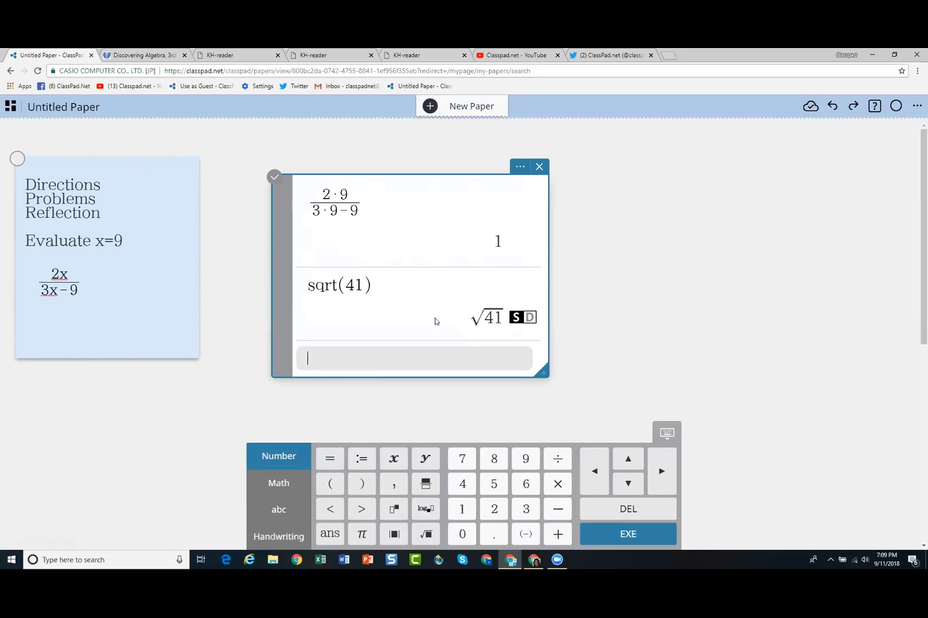
Factor x^2-4x+4 with the factor command on the next line of the Calculate sticky.
{"action": "left_click", "coordinate": [380, 355]}
{"action": "type", "text": "ac"}
{"action": "key", "text": "BackSpace"}
{"action": "key", "text": "BackSpace"}
{"action": "type", "text": "factor("}
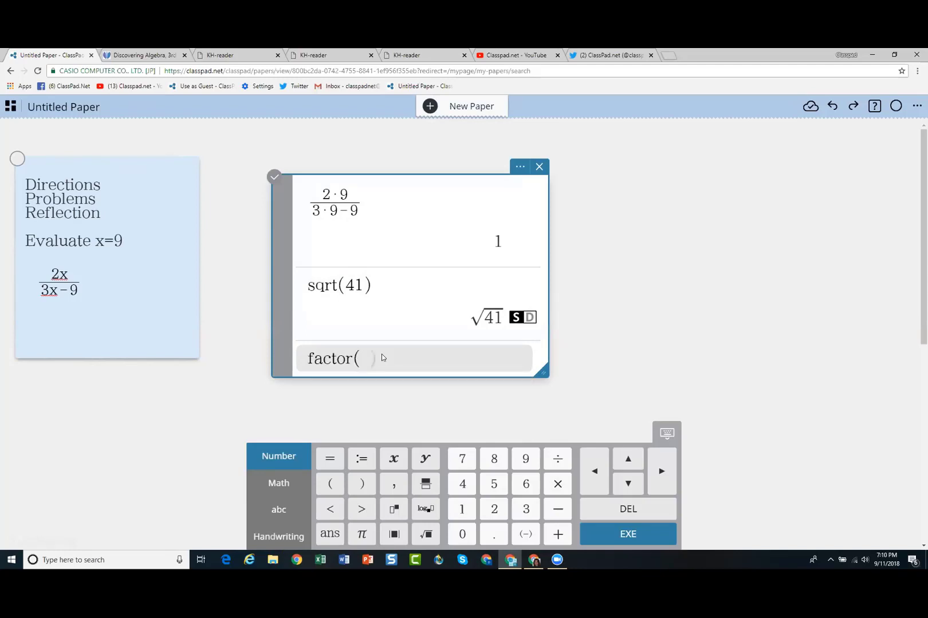
{"action": "type", "text": "x"}
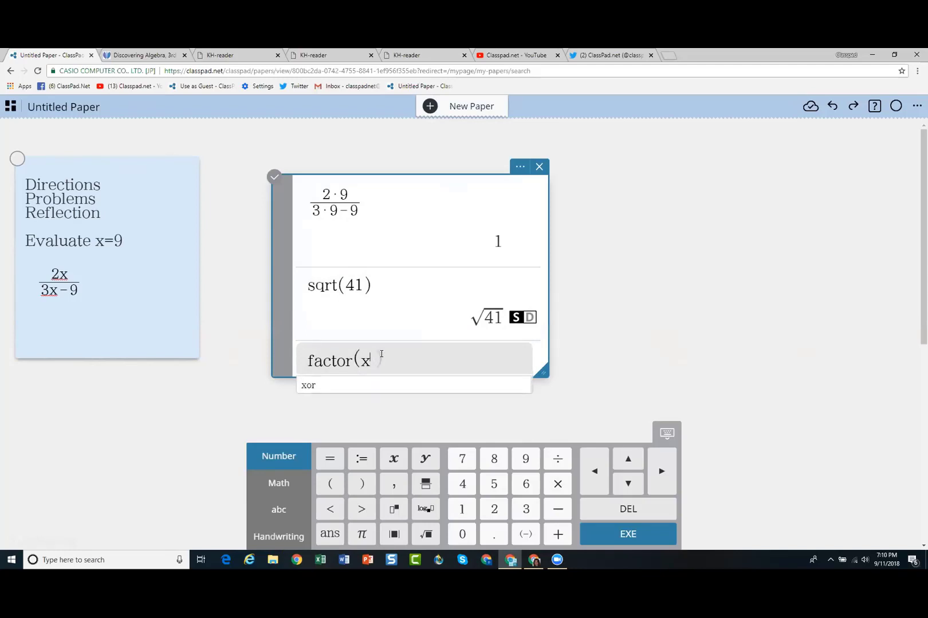
{"action": "type", "text": "^2"}
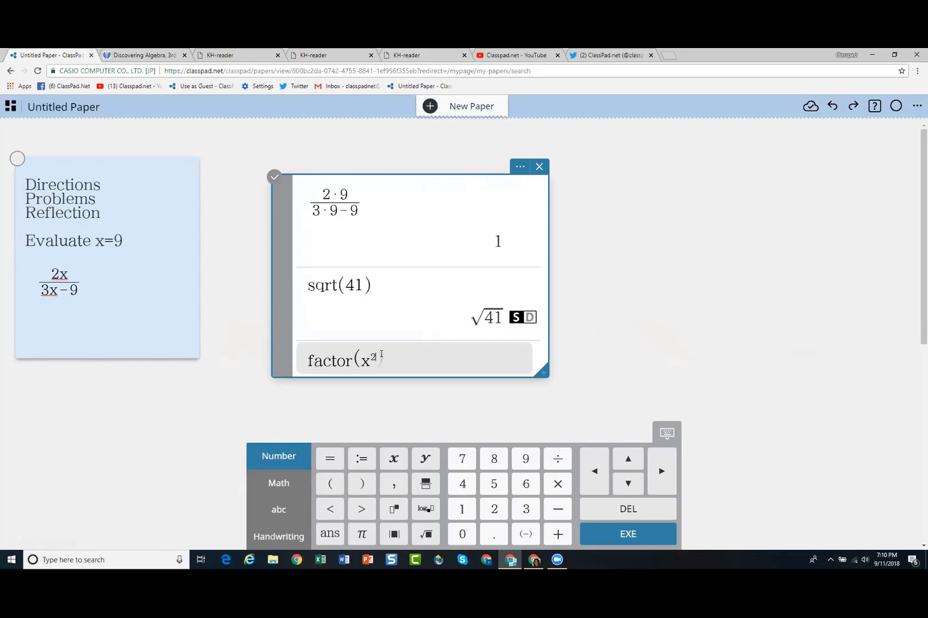
{"action": "type", "text": "-x"}
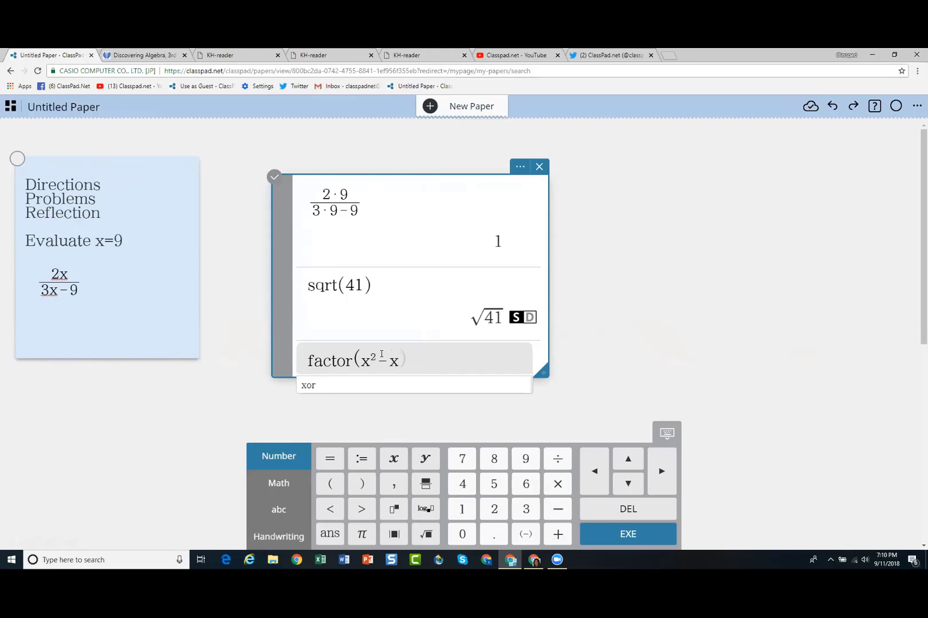
{"action": "key", "text": "BackSpace"}
{"action": "type", "text": "4x-"}
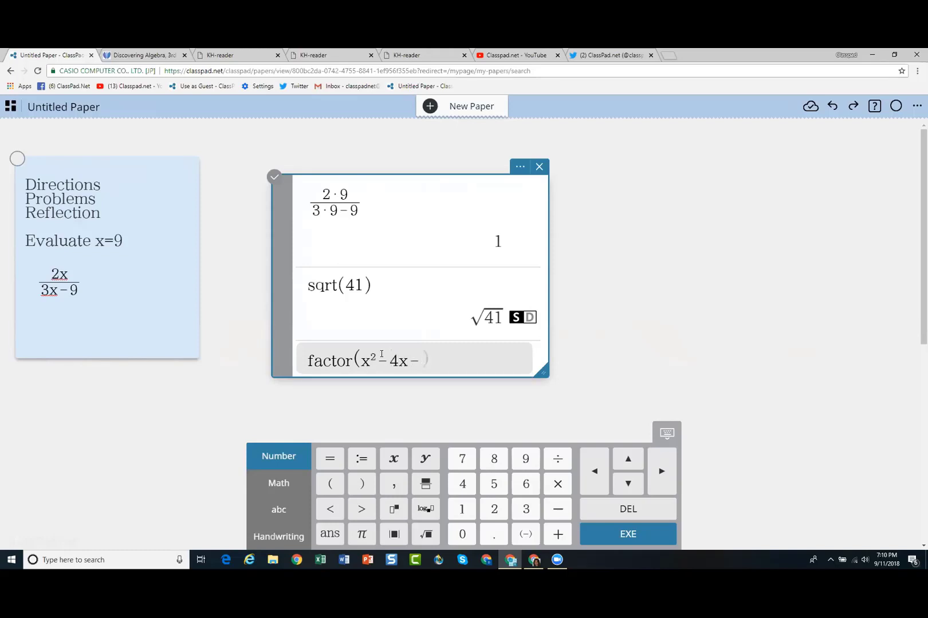
{"action": "key", "text": "BackSpace"}
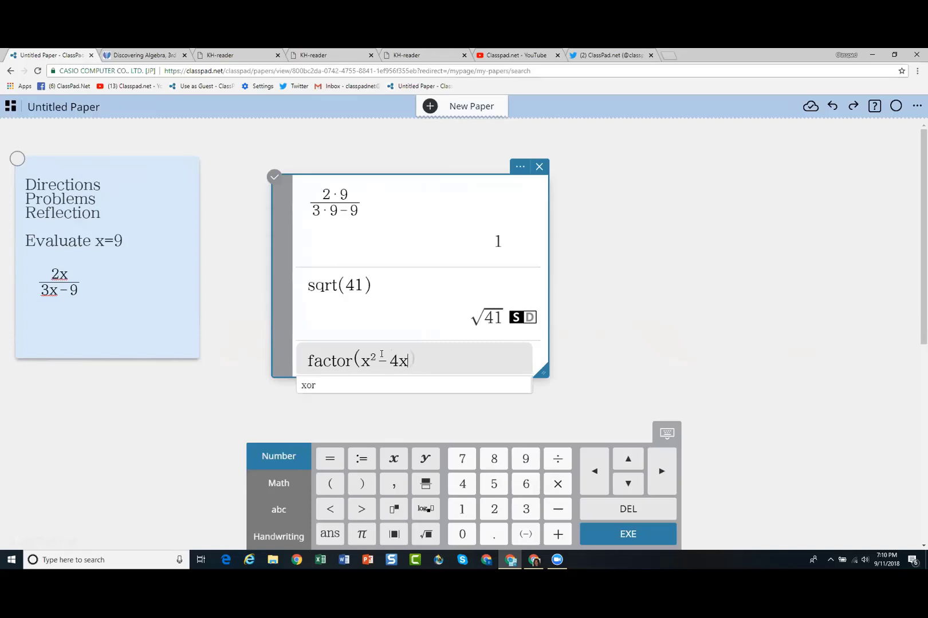
{"action": "type", "text": "+5"}
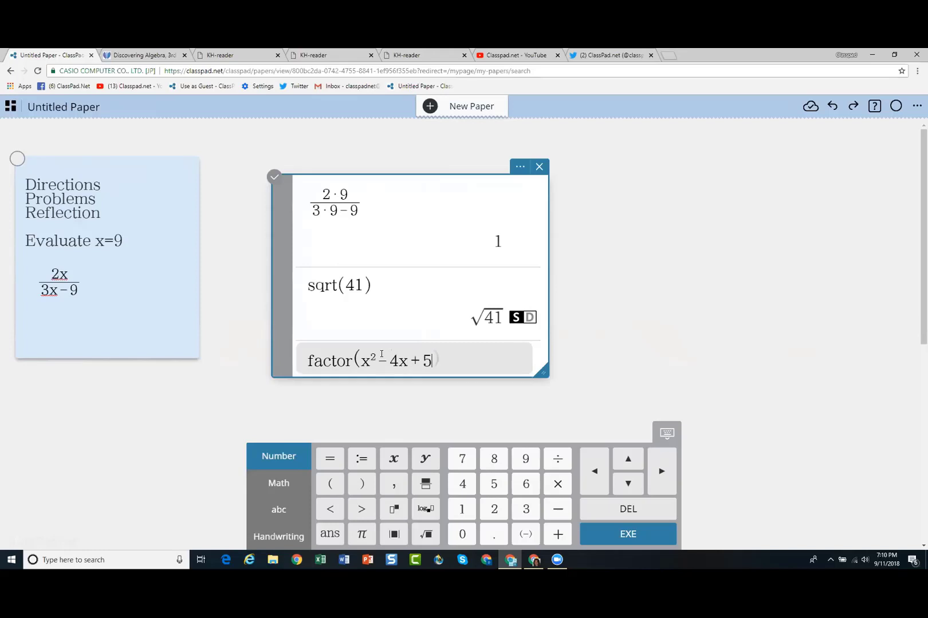
{"action": "key", "text": "BackSpace"}
{"action": "type", "text": "4"}
{"action": "key", "text": "Return"}
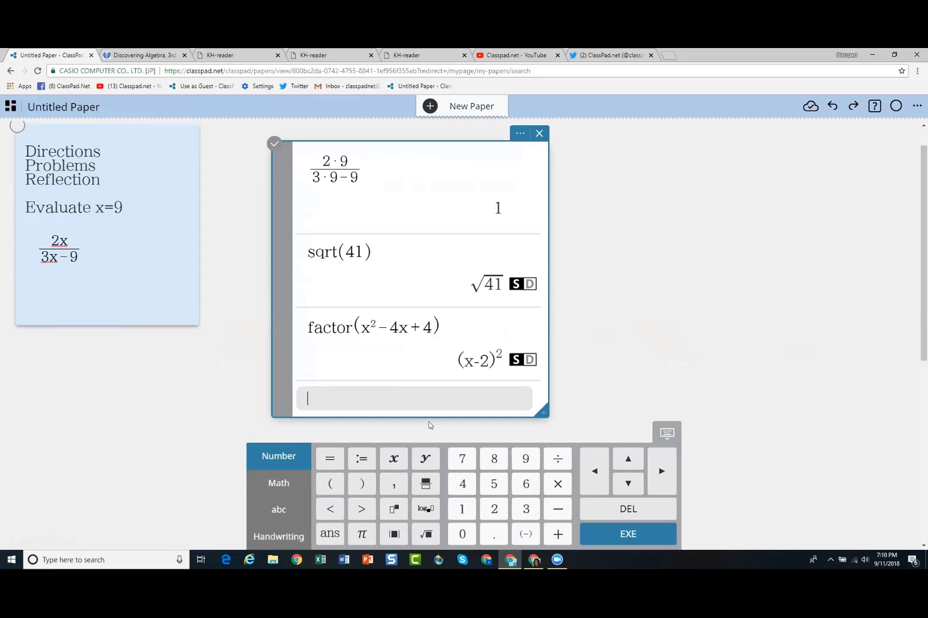
Define the function f(x):=x^2-3x+2 on the next line of the Calculate sticky.
{"action": "type", "text": "f(x)"}
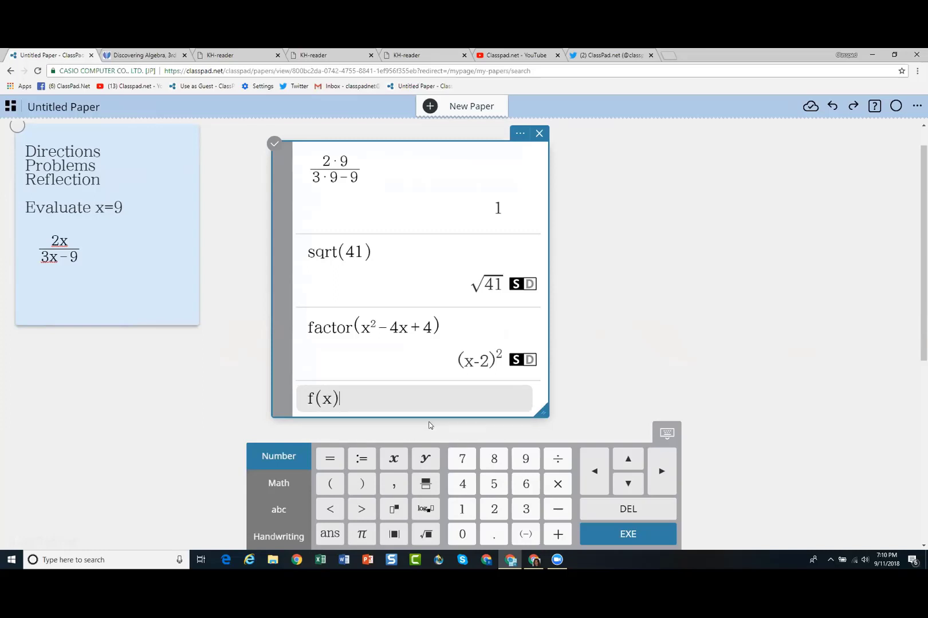
{"action": "left_click", "coordinate": [362, 462]}
{"action": "type", "text": "x^2"}
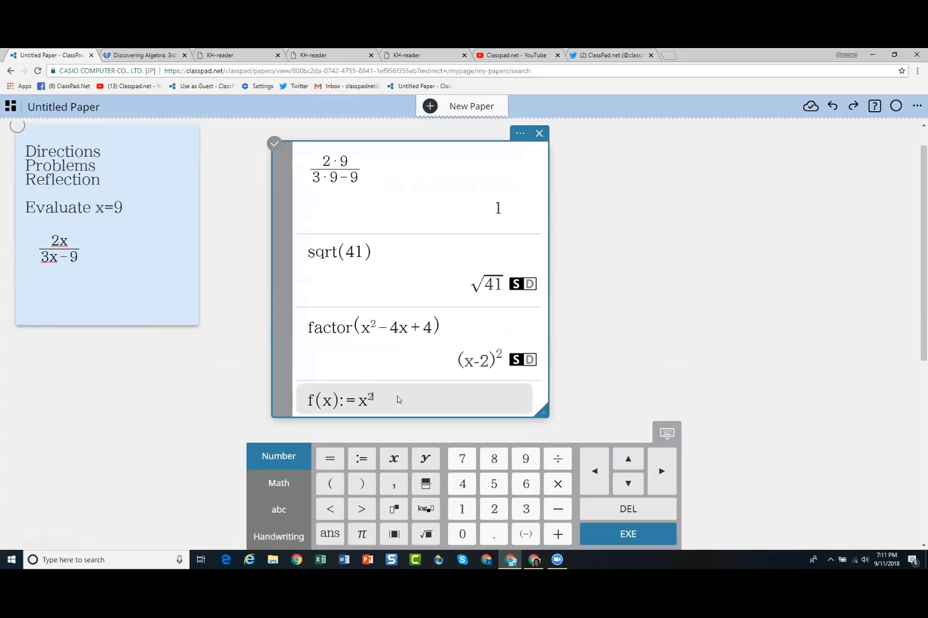
{"action": "type", "text": "-3x"}
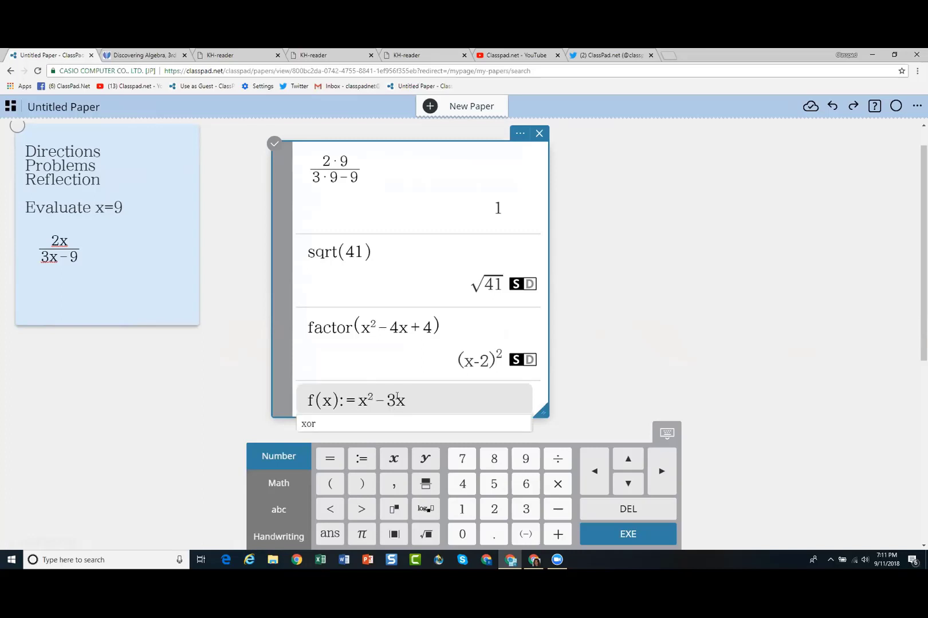
{"action": "type", "text": "+2"}
{"action": "key", "text": "Return"}
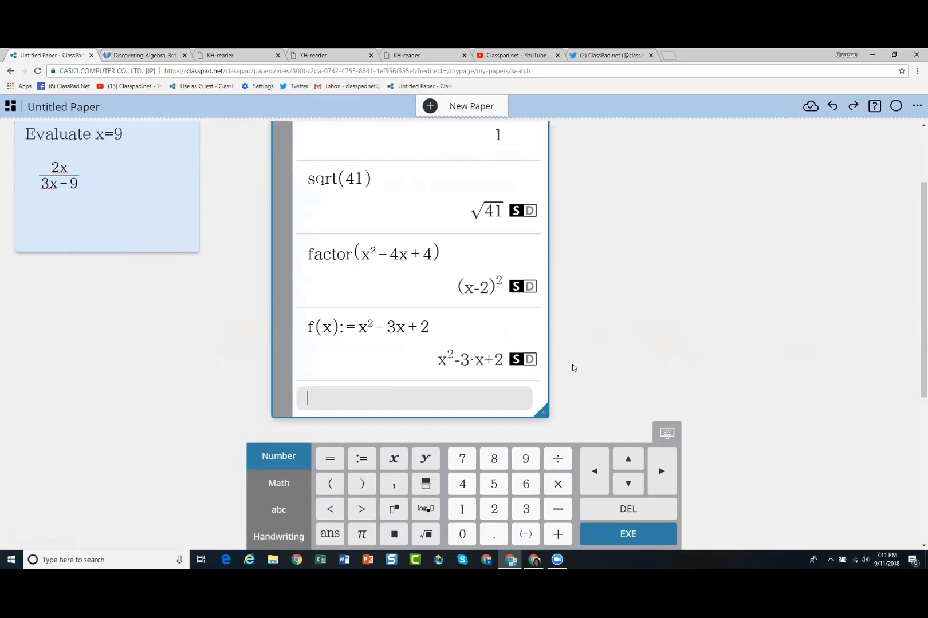
Evaluate the defined function at 3 by calculating f(3) on the next line.
{"action": "type", "text": "f(c"}
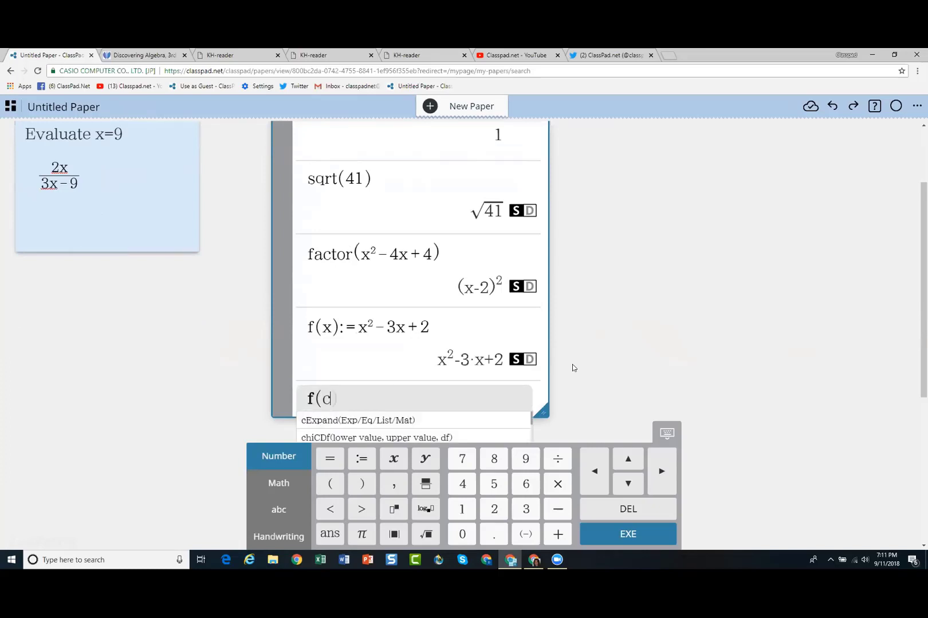
{"action": "key", "text": "BackSpace"}
{"action": "type", "text": "3)"}
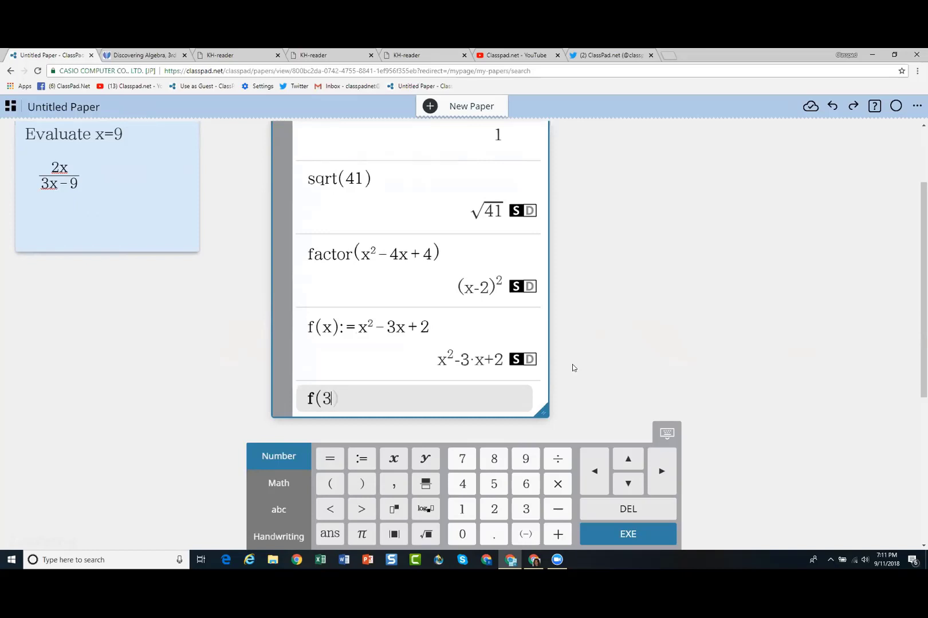
{"action": "key", "text": "Return"}
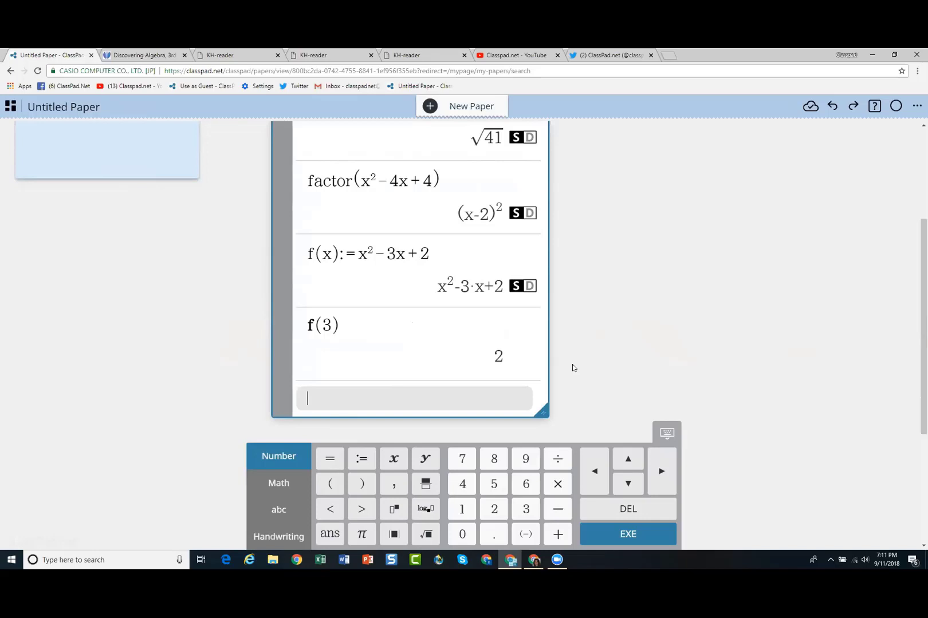
Evaluate the defined function for the word dog by calculating f(dog) on the next line.
{"action": "type", "text": "f(dpg"}
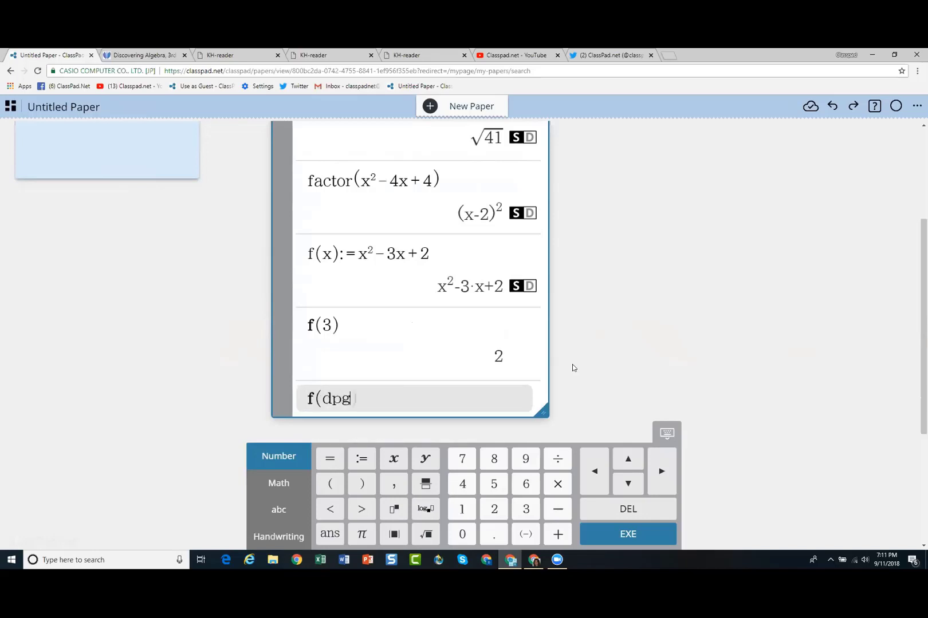
{"action": "key", "text": "BackSpace"}
{"action": "key", "text": "BackSpace"}
{"action": "type", "text": "og)"}
{"action": "key", "text": "Return"}
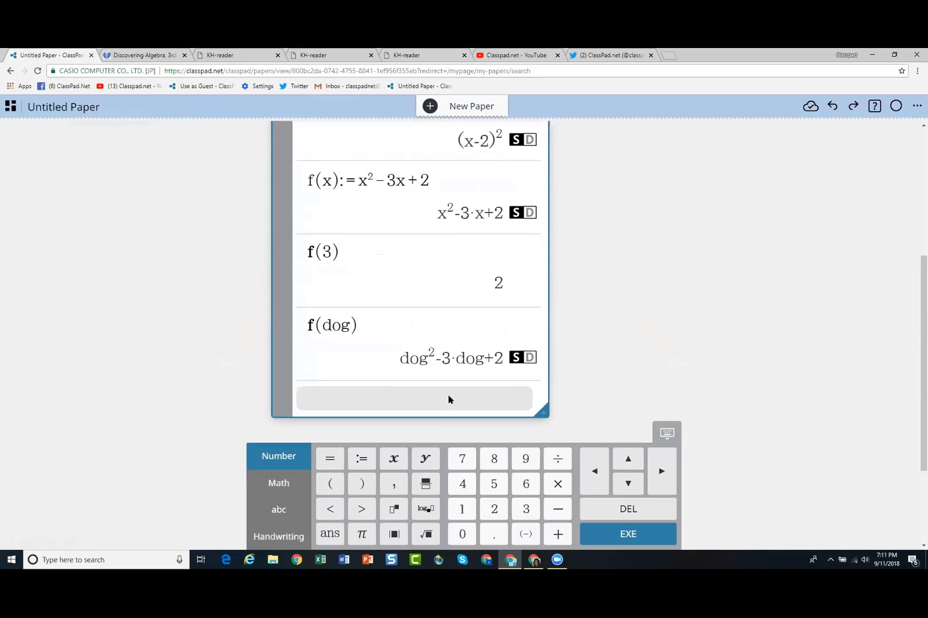
Move the Calculate sticky directly below the blue text sticky, aligned with its outer edge.
{"action": "scroll", "coordinate": [658, 285], "scroll_direction": "up", "scroll_amount": 5}
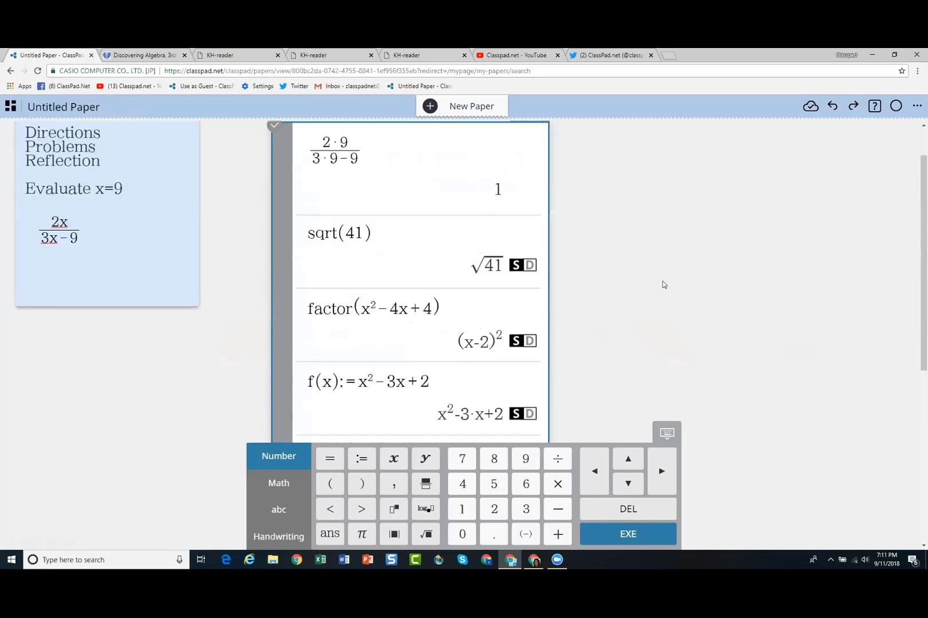
{"action": "scroll", "coordinate": [486, 174], "scroll_direction": "down", "scroll_amount": 5}
{"action": "scroll", "coordinate": [679, 215], "scroll_direction": "up", "scroll_amount": 5}
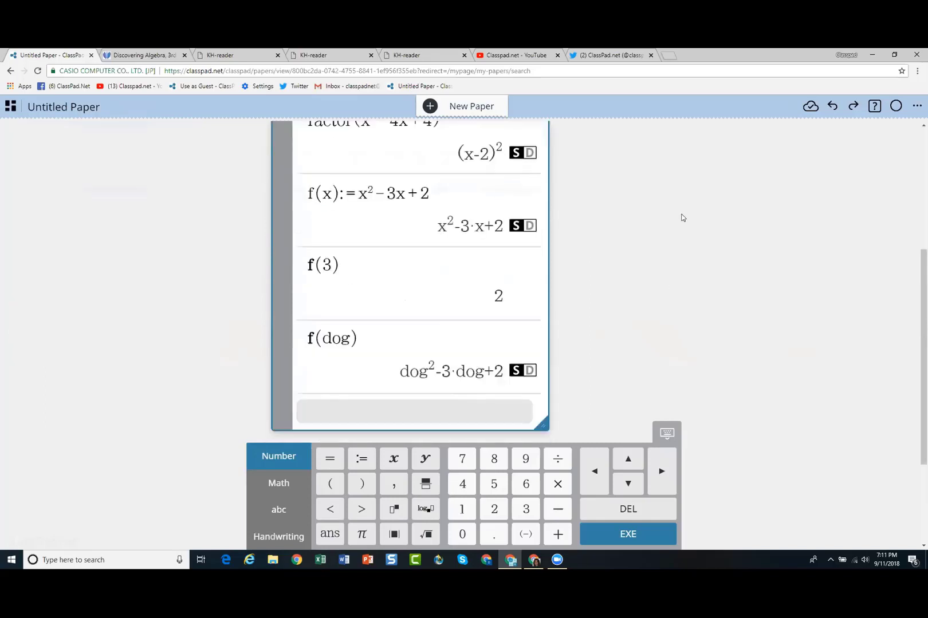
{"action": "left_click_drag", "start_coordinate": [439, 177], "coordinate": [148, 332]}
{"action": "scroll", "coordinate": [575, 315], "scroll_direction": "up", "scroll_amount": 7}
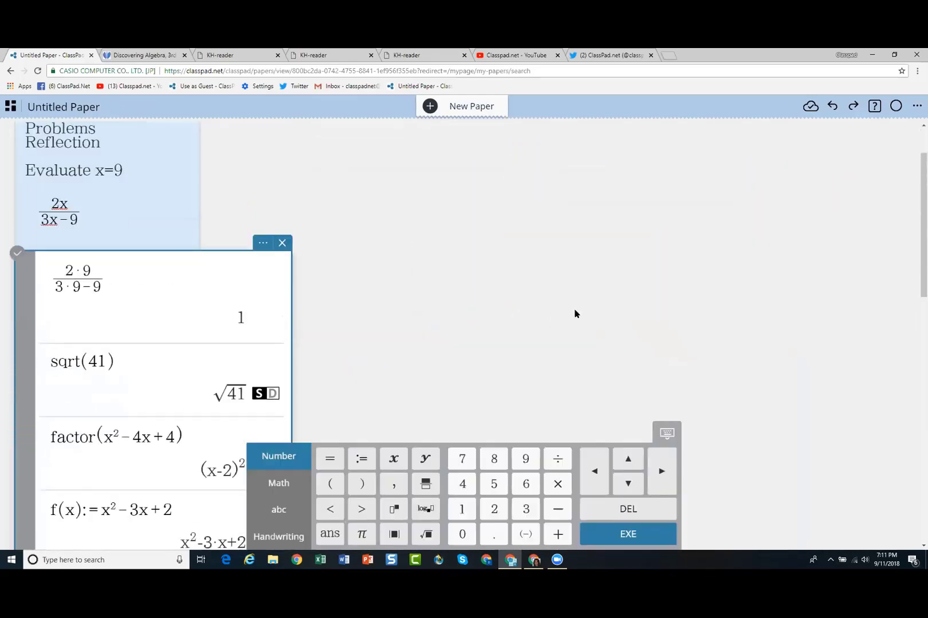
{"action": "scroll", "coordinate": [504, 240], "scroll_direction": "up", "scroll_amount": 1}
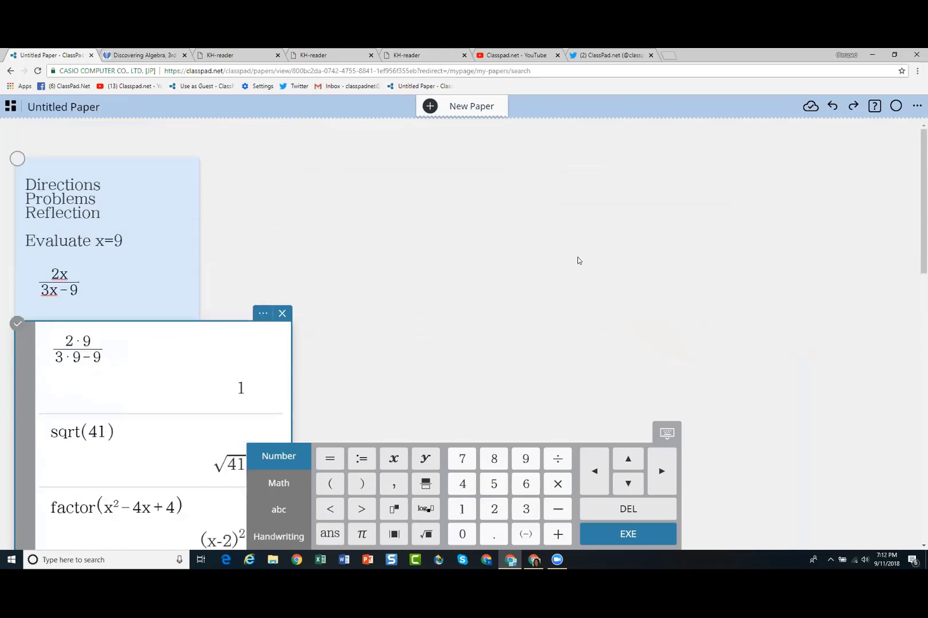
Add a Graph sticky on the empty paper beside the text sticky, leaving a gap between them.
{"action": "left_click", "coordinate": [474, 190]}
{"action": "left_click", "coordinate": [474, 190]}
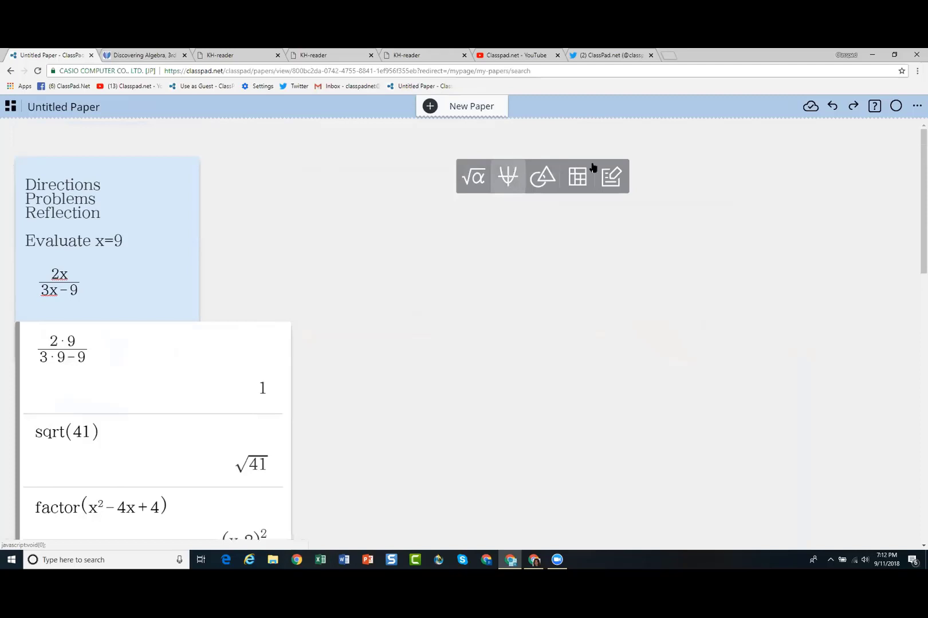
{"action": "left_click", "coordinate": [506, 178]}
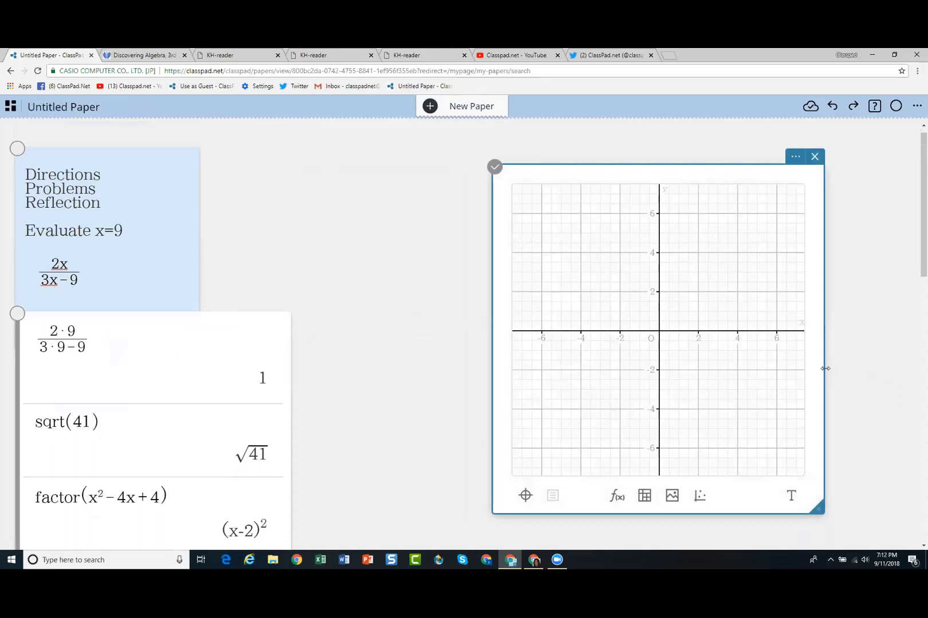
Zoom the graph out until both axes span about -8 to 8, and look over the graph's settings.
{"action": "left_click_drag", "start_coordinate": [823, 370], "coordinate": [774, 362]}
{"action": "scroll", "coordinate": [701, 342], "scroll_direction": "down", "scroll_amount": 3}
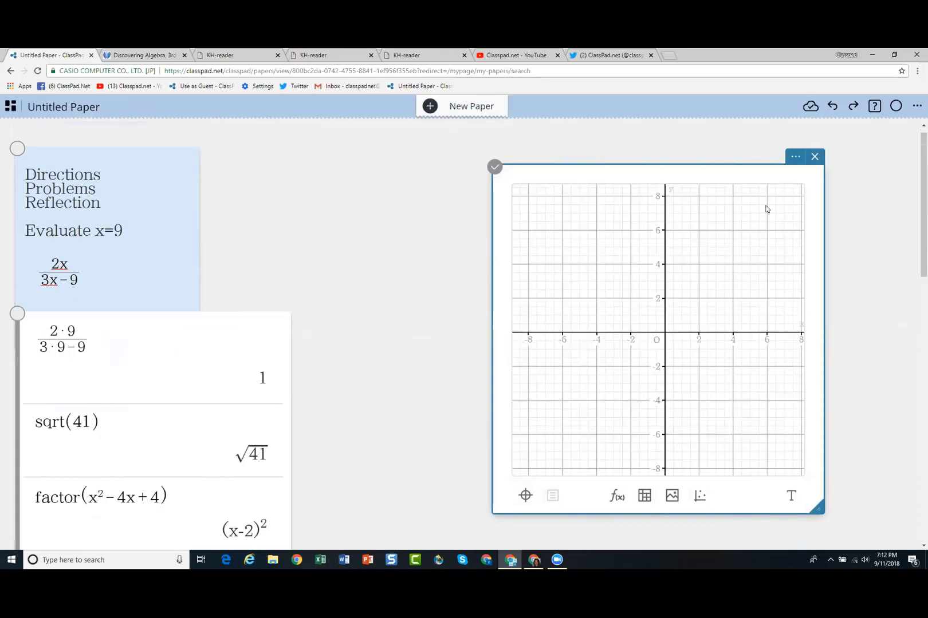
{"action": "left_click", "coordinate": [795, 157]}
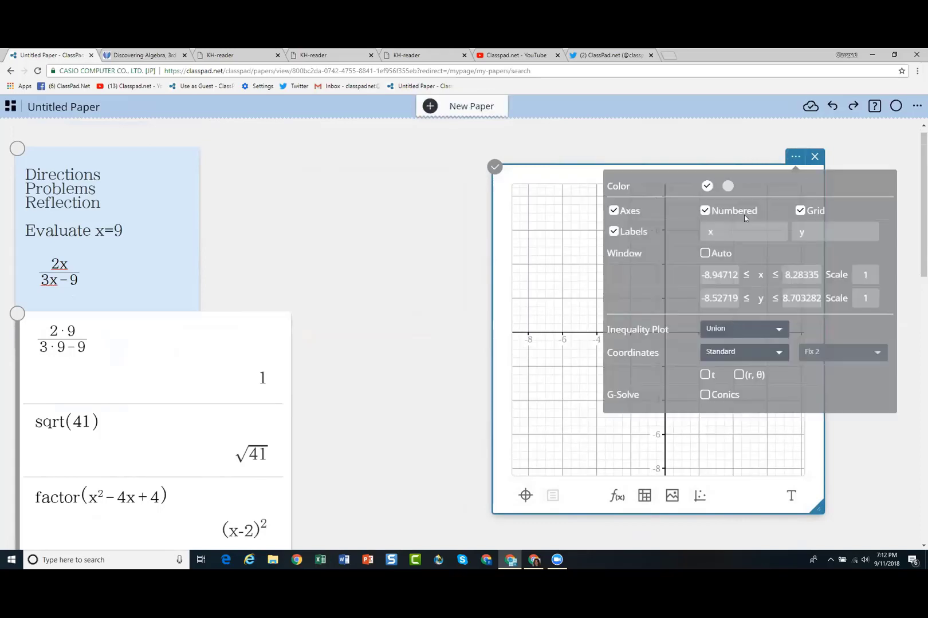
{"action": "left_click", "coordinate": [567, 275]}
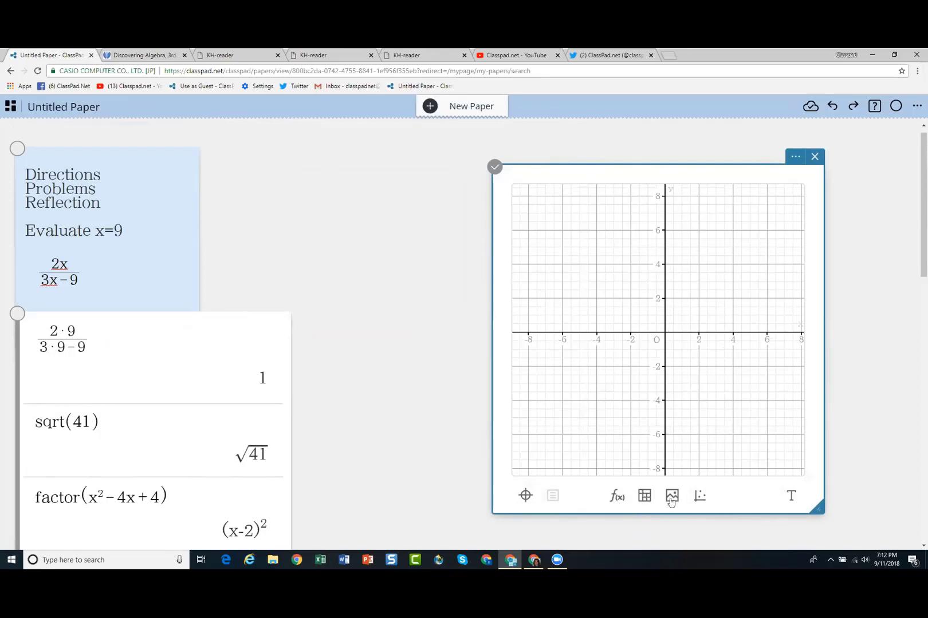
Add a function sticky linked to the graph and check the f(x) definition in the Calculate sticky.
{"action": "left_click", "coordinate": [618, 497]}
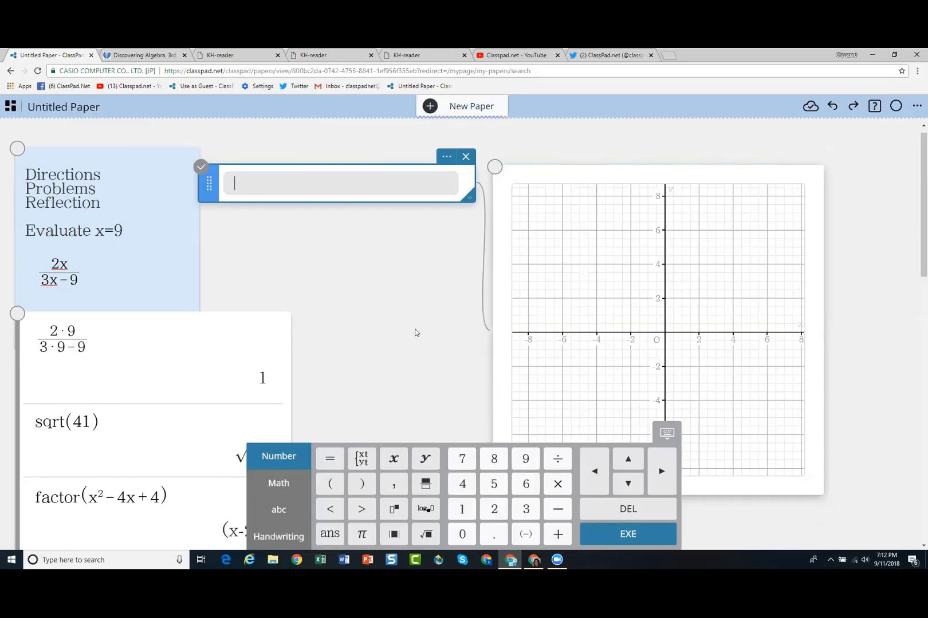
{"action": "scroll", "coordinate": [196, 413], "scroll_direction": "down", "scroll_amount": 3}
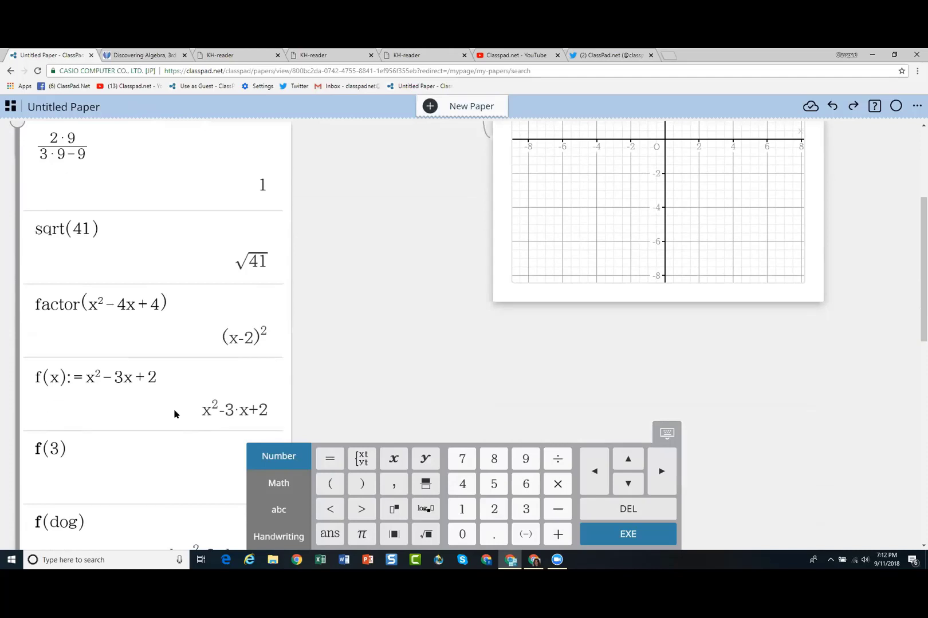
{"action": "scroll", "coordinate": [355, 387], "scroll_direction": "up", "scroll_amount": 1}
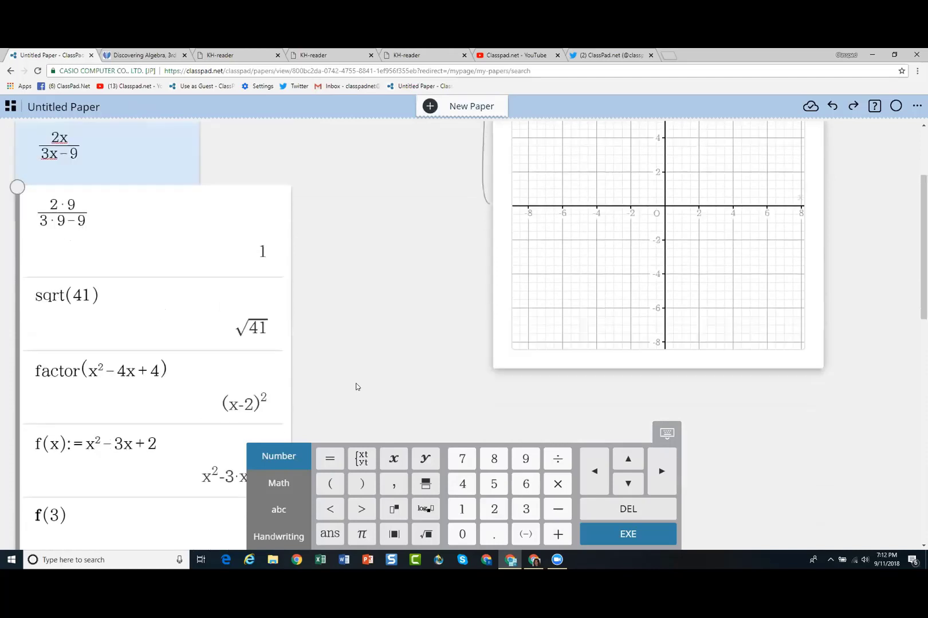
{"action": "scroll", "coordinate": [356, 386], "scroll_direction": "up", "scroll_amount": 2}
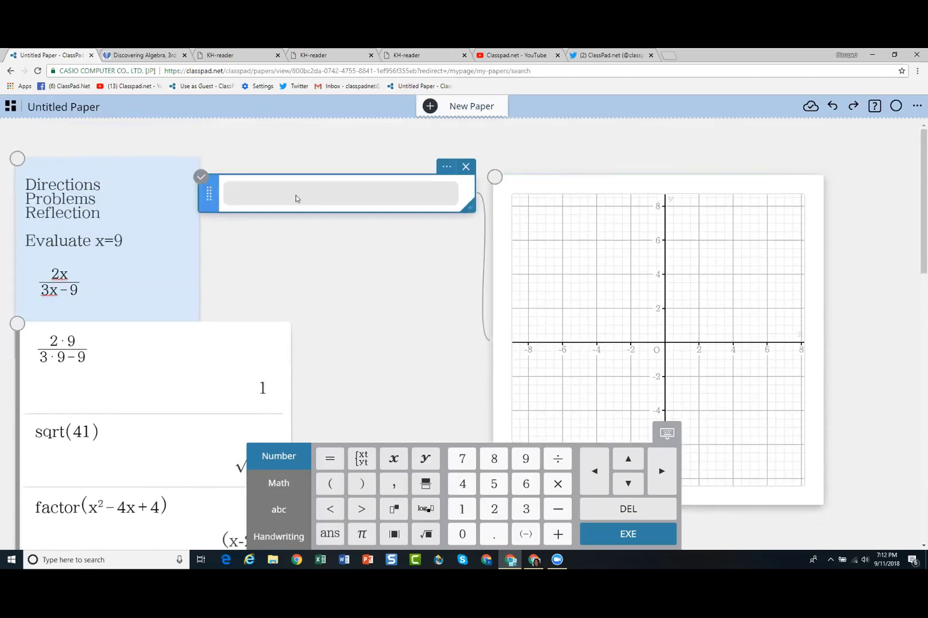
Plot y=f(x) from the function sticky and select the resulting curve on the graph.
{"action": "type", "text": "y=f(x"}
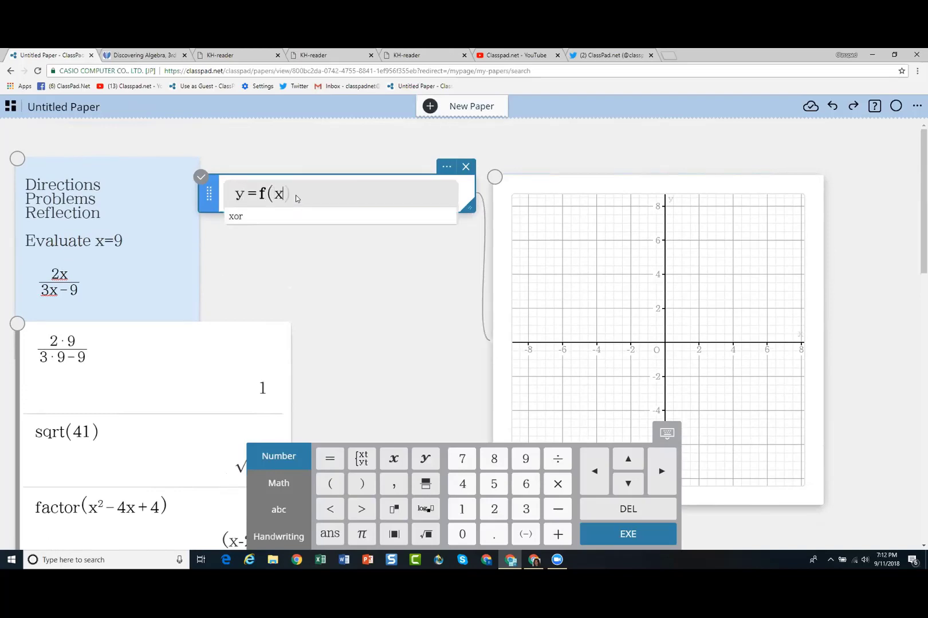
{"action": "type", "text": "0"}
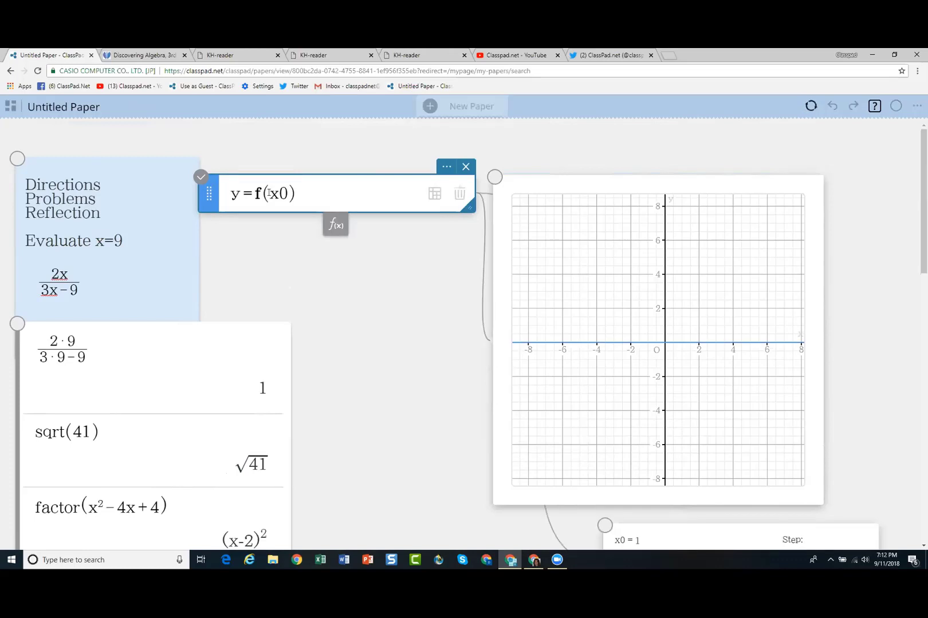
{"action": "left_click", "coordinate": [288, 193]}
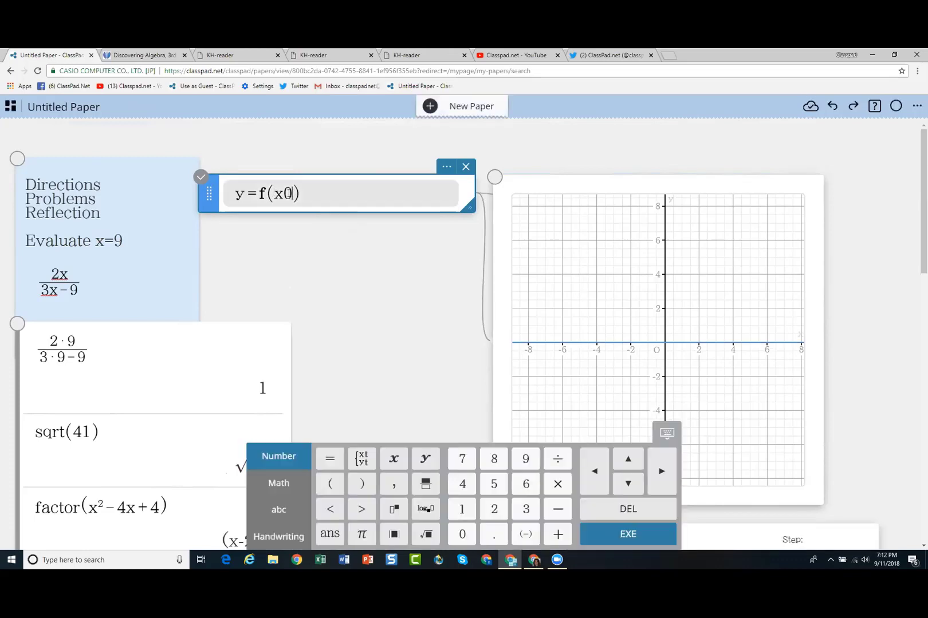
{"action": "key", "text": "BackSpace"}
{"action": "key", "text": "Return"}
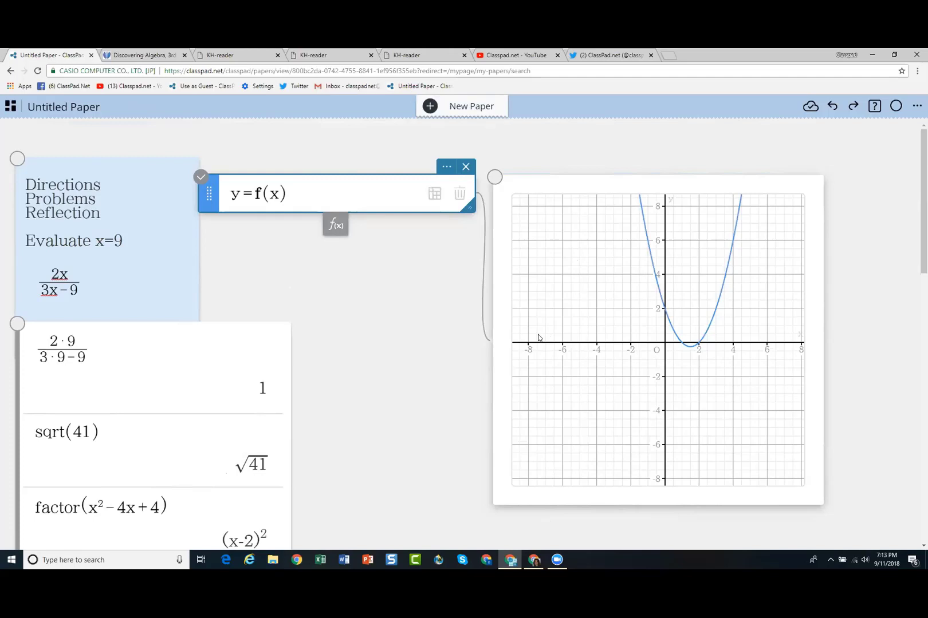
{"action": "left_click", "coordinate": [648, 246]}
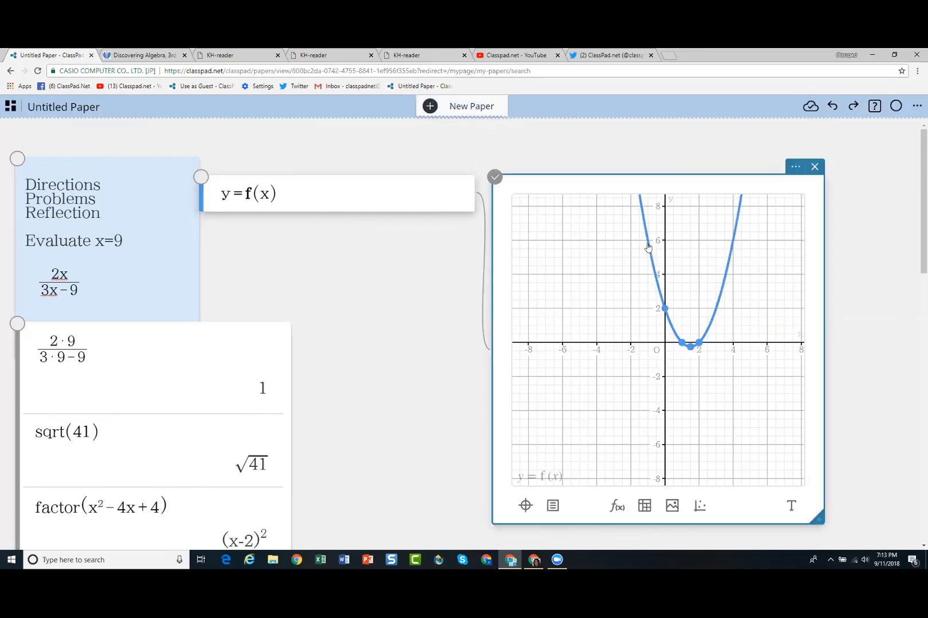
Label the parabola's y-intercept, its smaller x-intercept and its vertex with coordinates, setting the labels clear of the curve, and look over the graph settings.
{"action": "left_click", "coordinate": [664, 308]}
{"action": "left_click_drag", "start_coordinate": [668, 286], "coordinate": [619, 293]}
{"action": "left_click", "coordinate": [682, 343]}
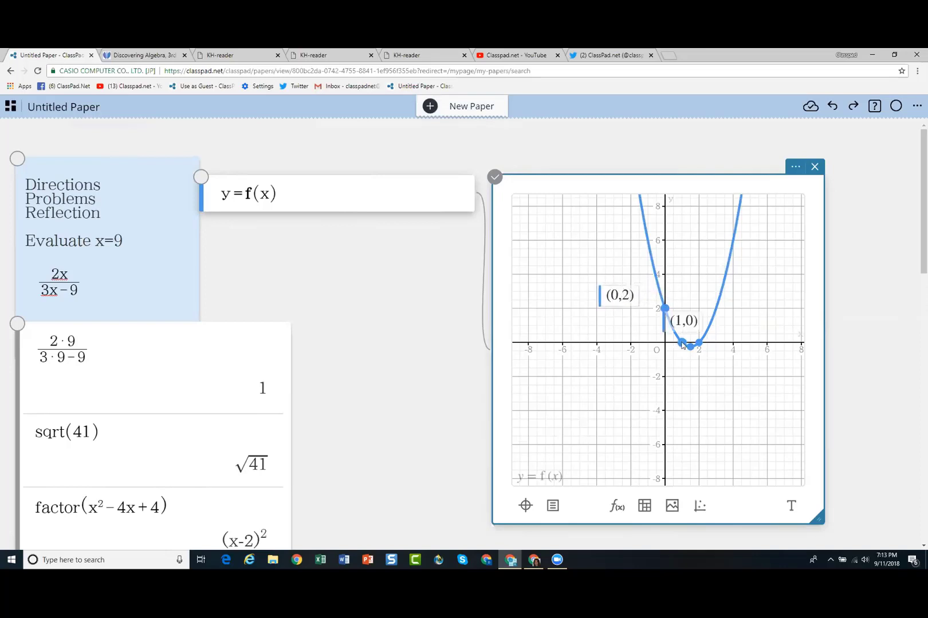
{"action": "left_click_drag", "start_coordinate": [683, 322], "coordinate": [629, 361]}
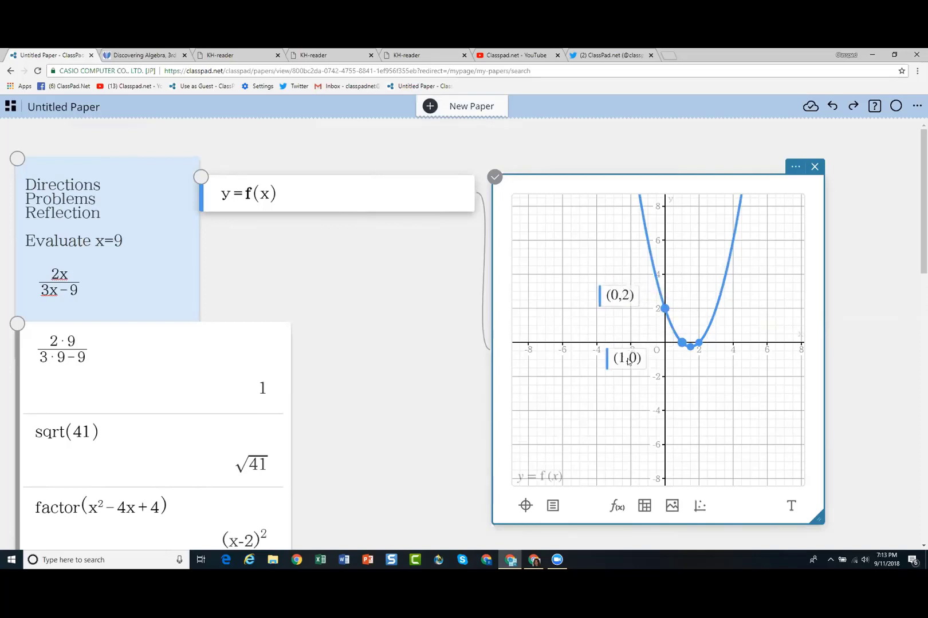
{"action": "left_click", "coordinate": [690, 346]}
{"action": "left_click_drag", "start_coordinate": [692, 325], "coordinate": [717, 374]}
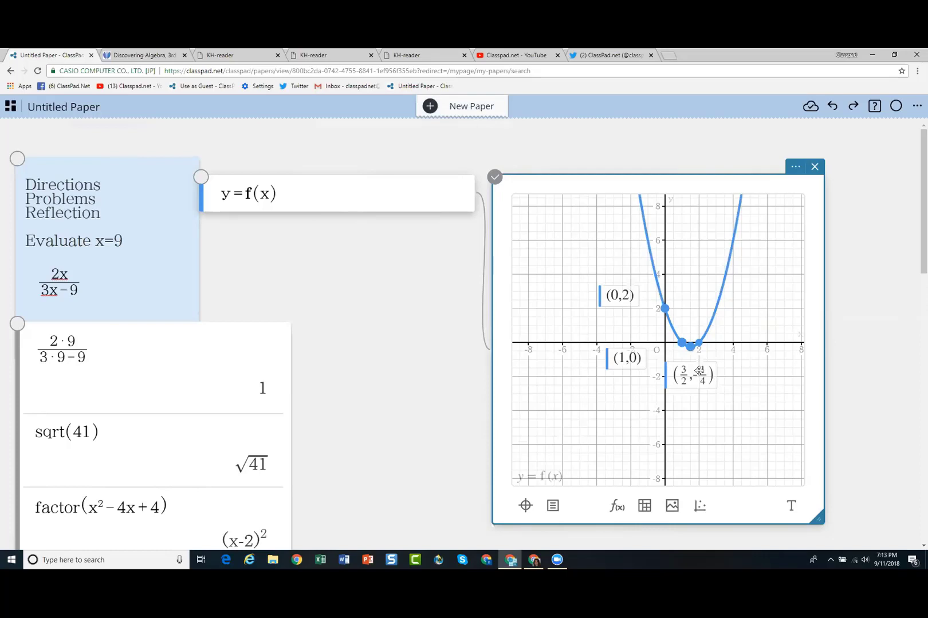
{"action": "left_click", "coordinate": [795, 167]}
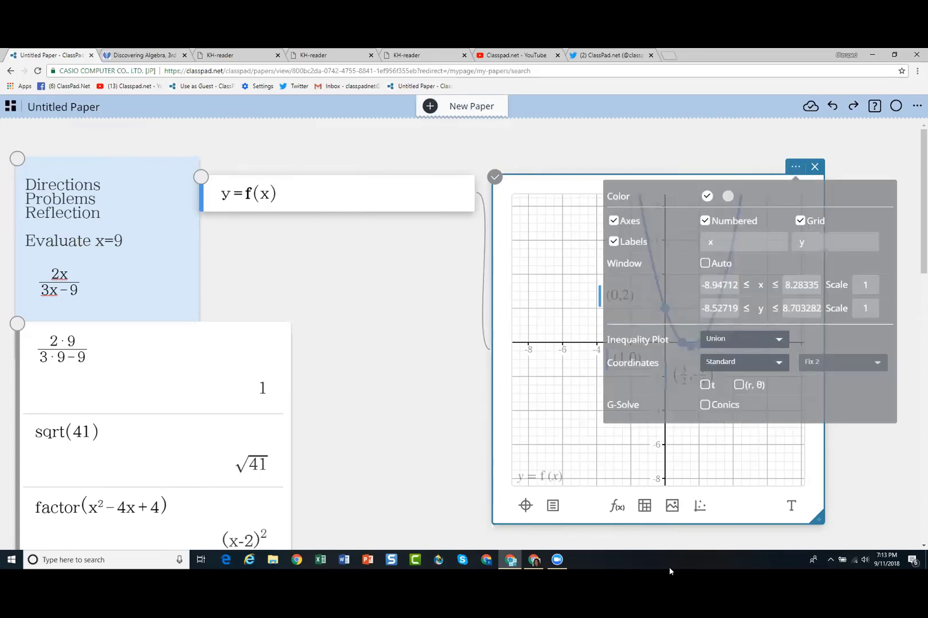
{"action": "left_click", "coordinate": [726, 436]}
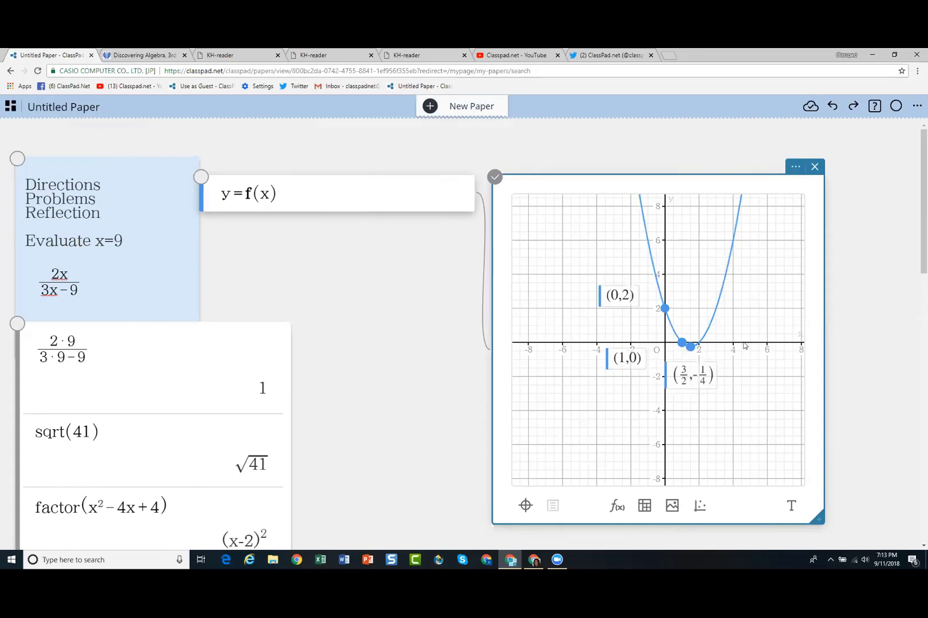
Generate a table of values from y=f(x) and place it directly beneath the function sticky.
{"action": "left_click", "coordinate": [370, 192]}
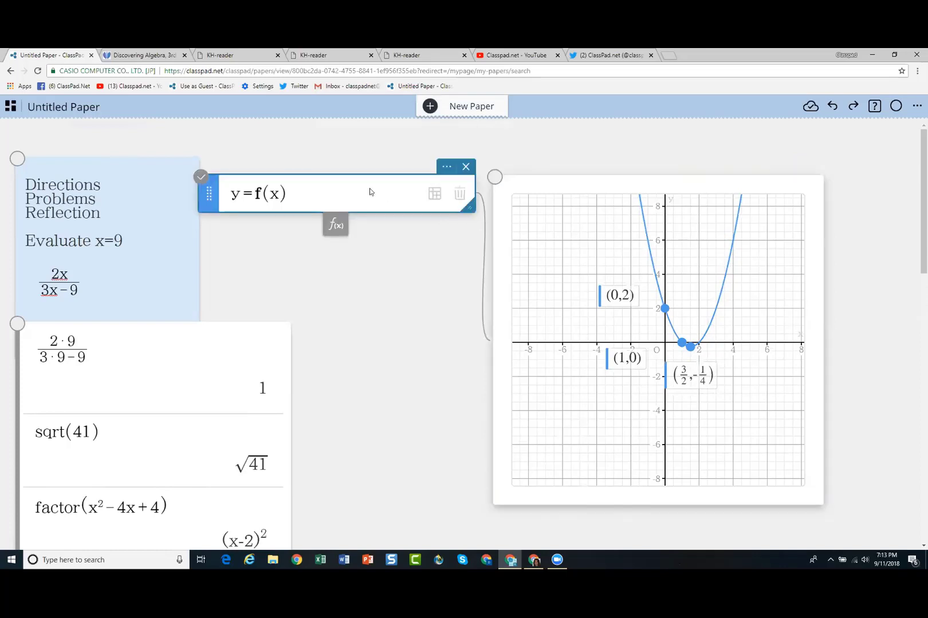
{"action": "left_click", "coordinate": [434, 195]}
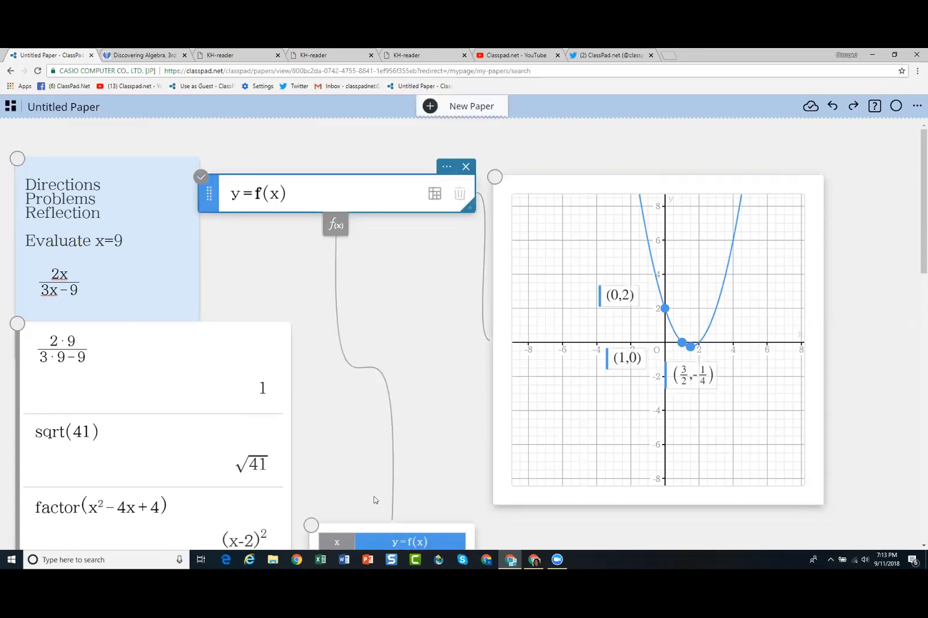
{"action": "left_click_drag", "start_coordinate": [411, 534], "coordinate": [381, 237]}
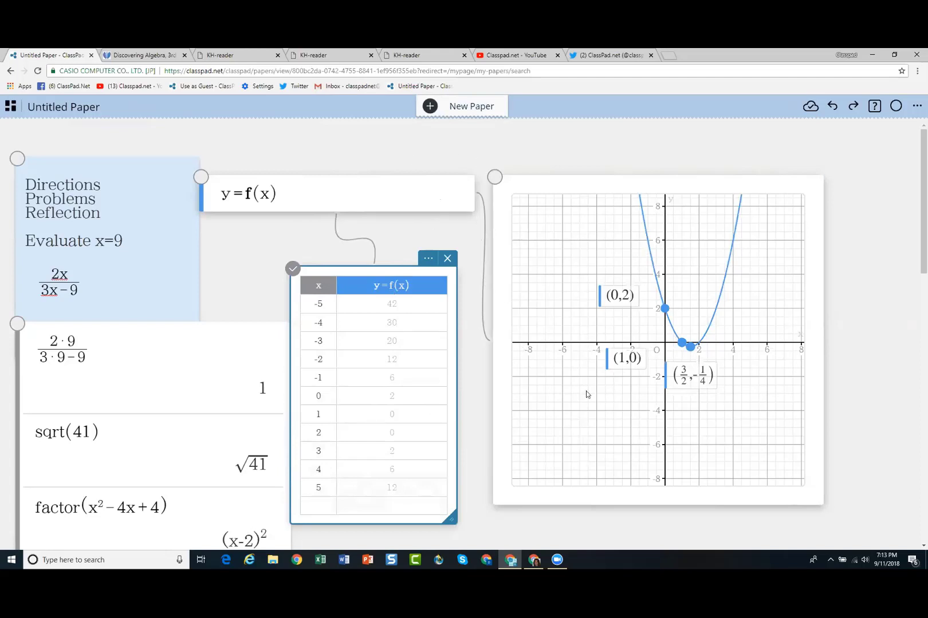
Mark a point on the parabola at about x = -1.15, add it to the table, and mark another at about x = -0.55.
{"action": "left_click", "coordinate": [645, 230]}
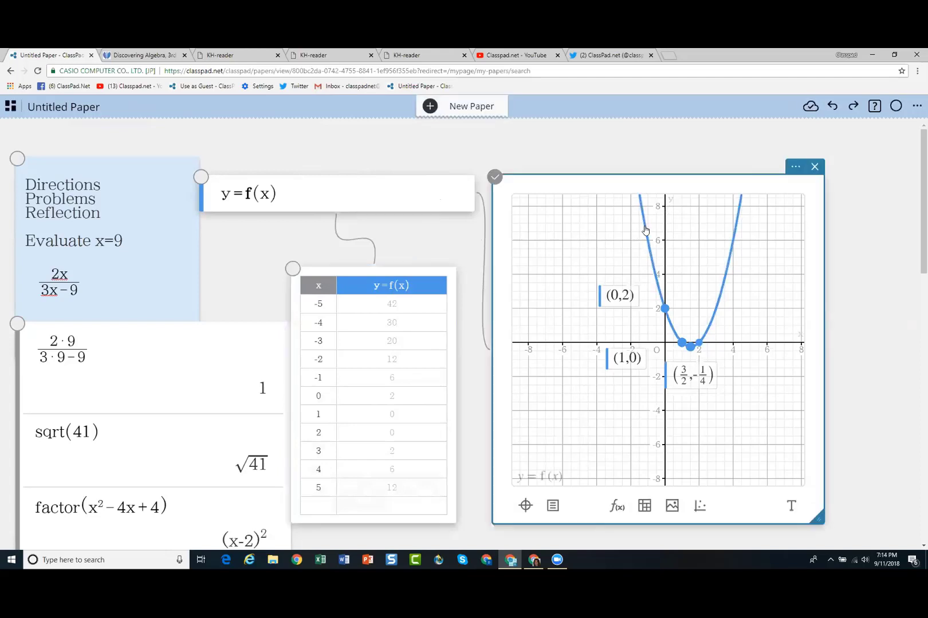
{"action": "left_click", "coordinate": [644, 229]}
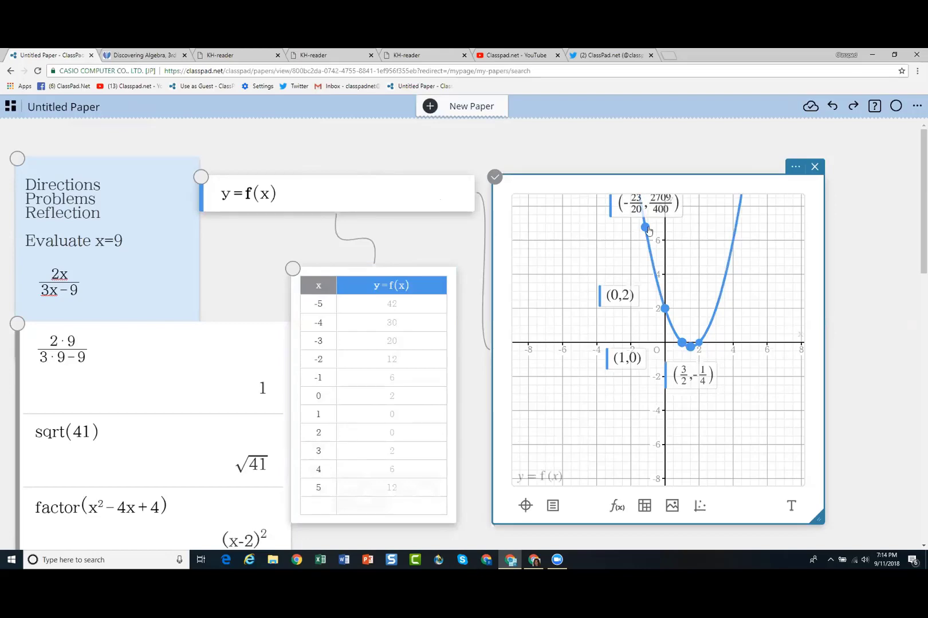
{"action": "left_click", "coordinate": [646, 229]}
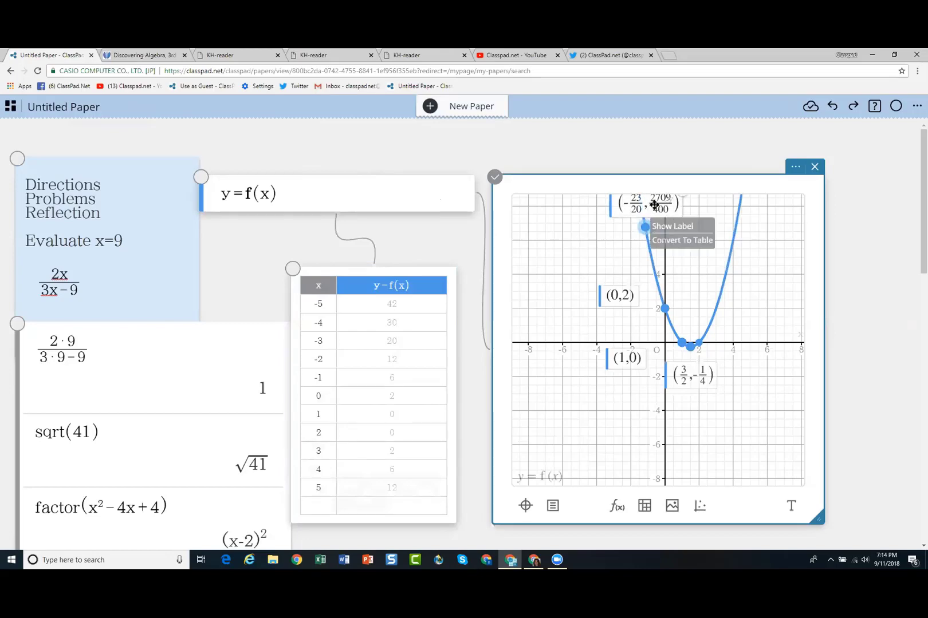
{"action": "left_click", "coordinate": [682, 243]}
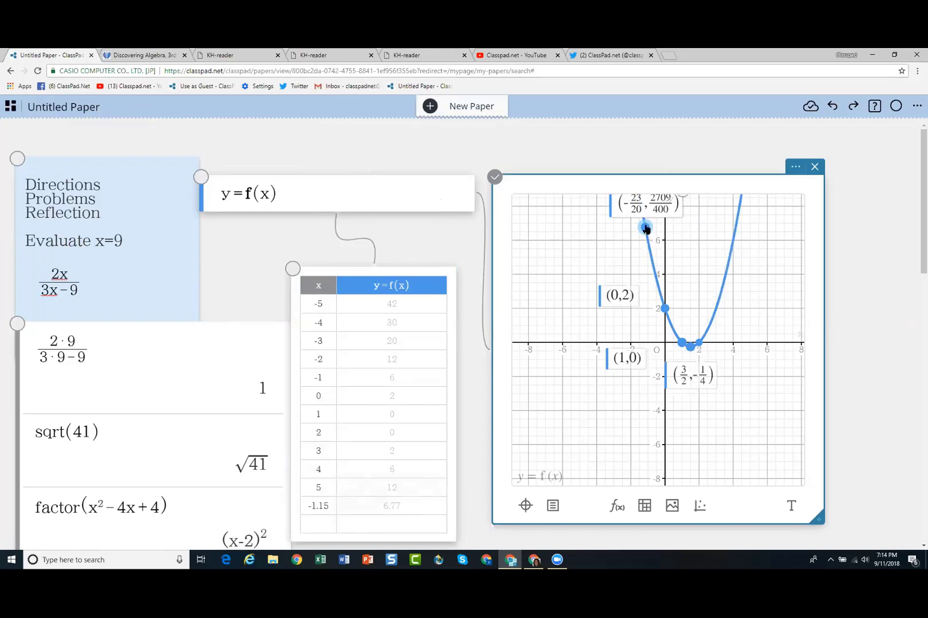
{"action": "left_click", "coordinate": [656, 276]}
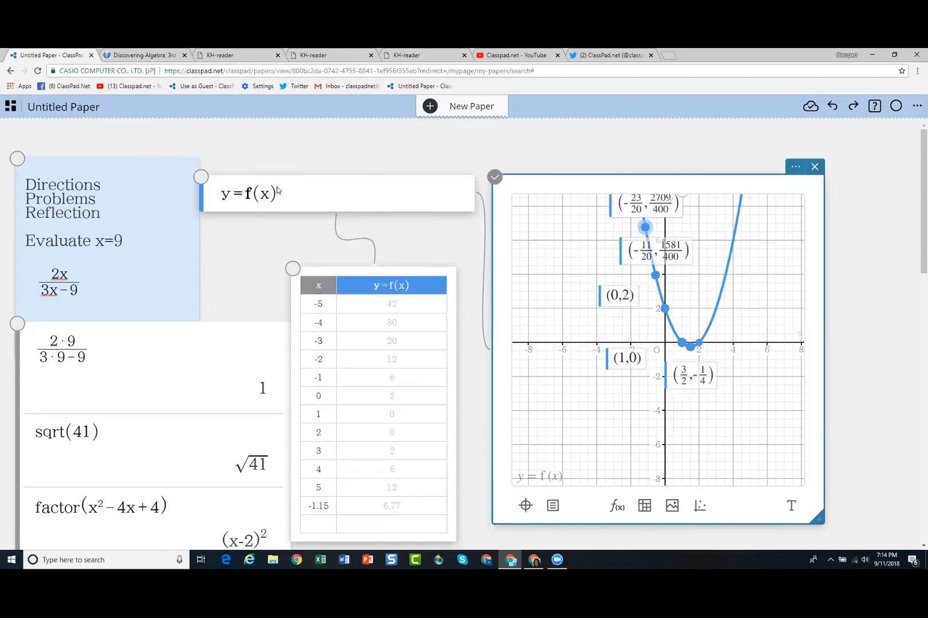
Add a second function, y=3x+1, to the function sticky and plot it on the same graph.
{"action": "left_click", "coordinate": [334, 200]}
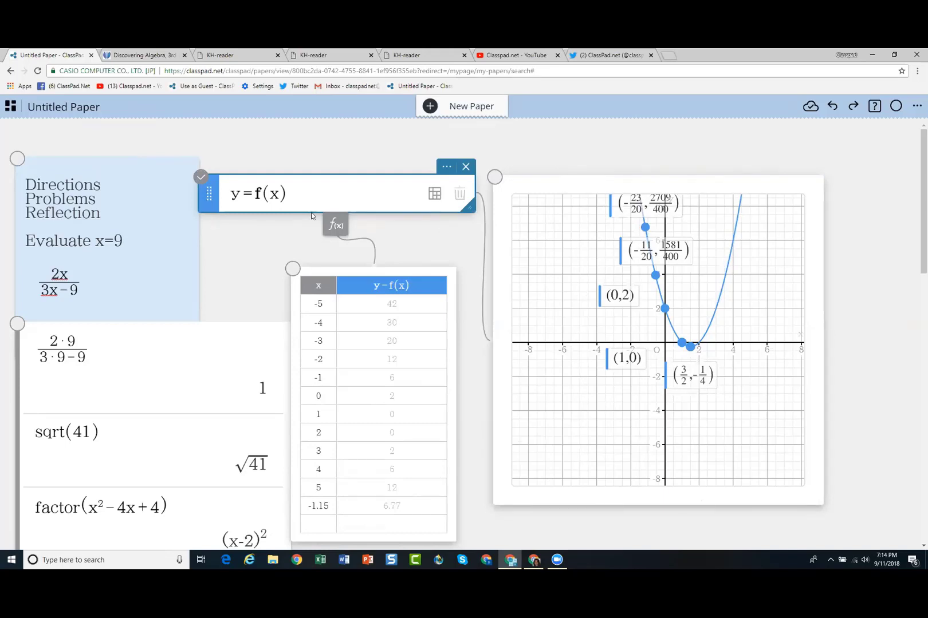
{"action": "left_click", "coordinate": [335, 226]}
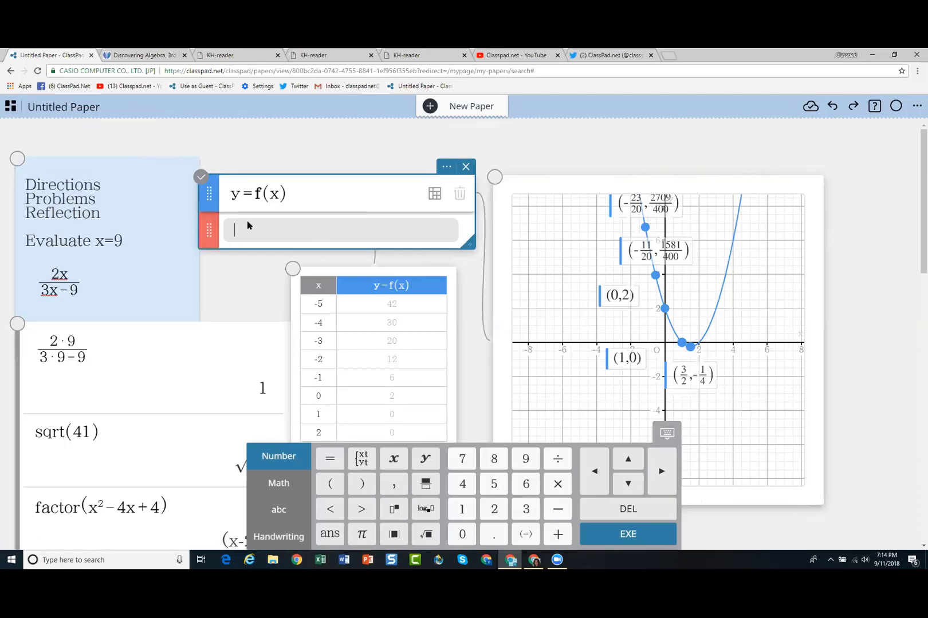
{"action": "type", "text": "y=3x"}
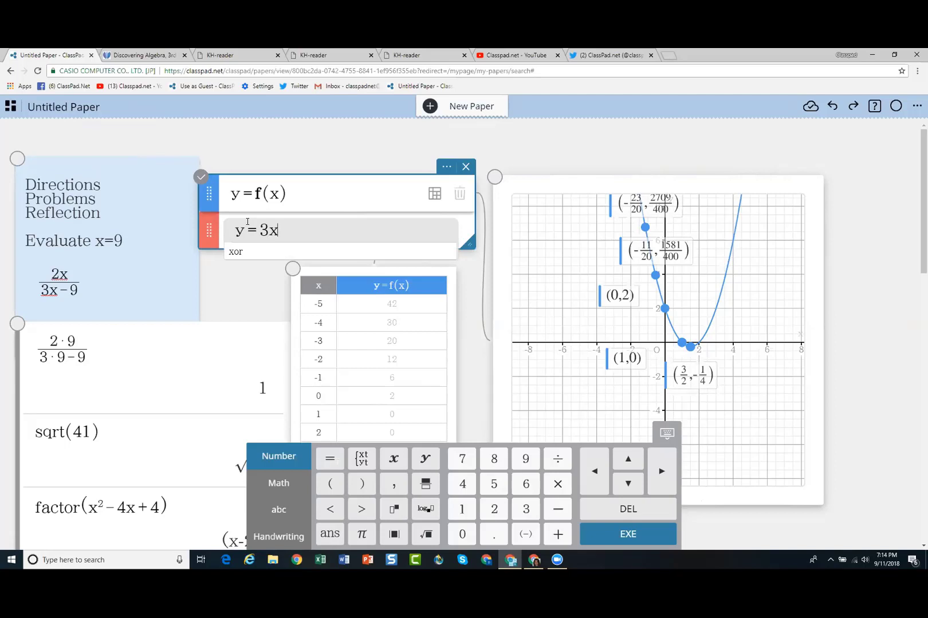
{"action": "type", "text": "+1"}
{"action": "key", "text": "Return"}
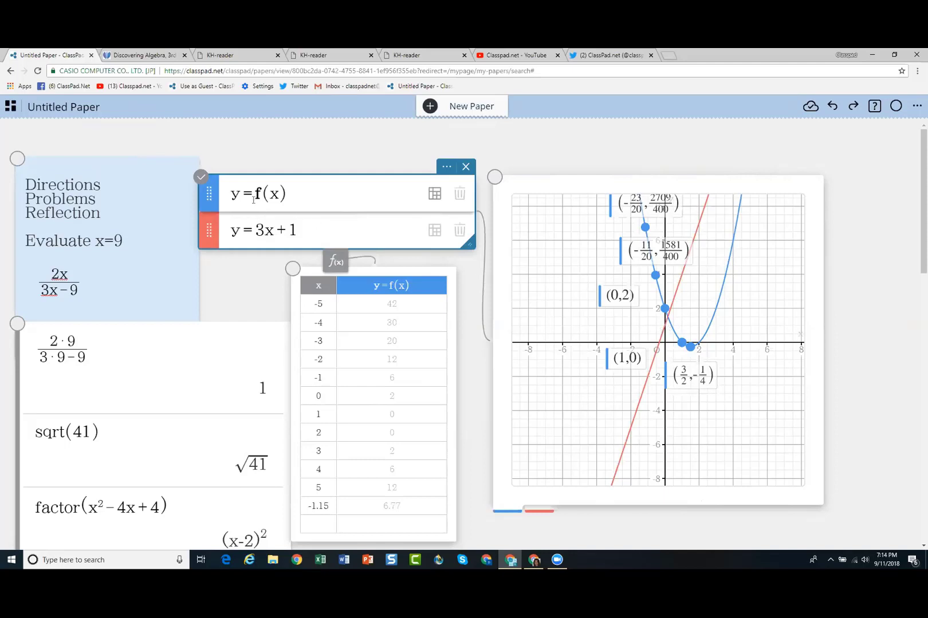
Change the first function from an equation to the inequality y>f(x).
{"action": "left_click", "coordinate": [254, 195]}
{"action": "double_click", "coordinate": [252, 193]}
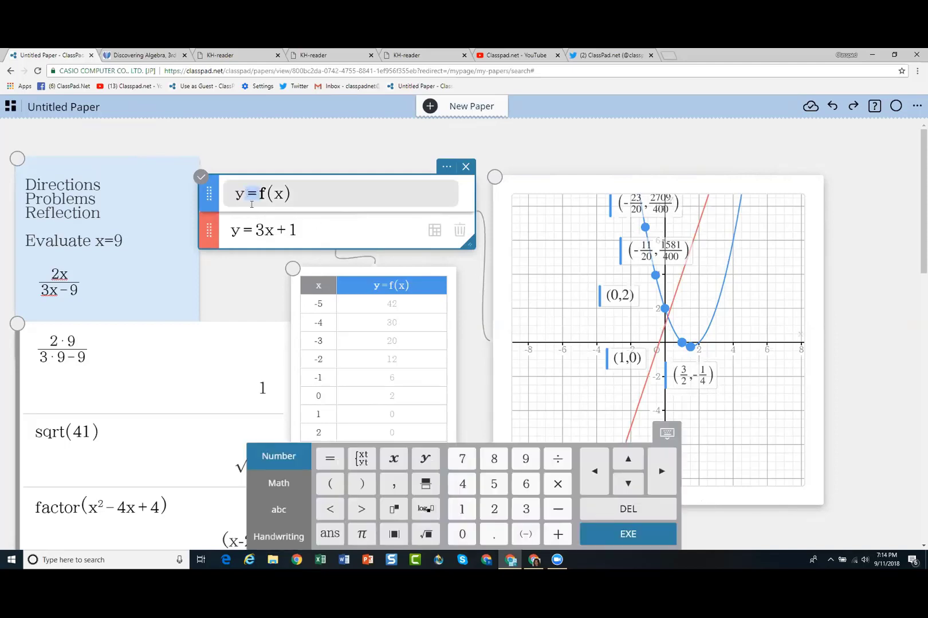
{"action": "left_click", "coordinate": [363, 511]}
Change the linear function to the inequality y≤3x+1 and plot its shaded region.
{"action": "double_click", "coordinate": [247, 230]}
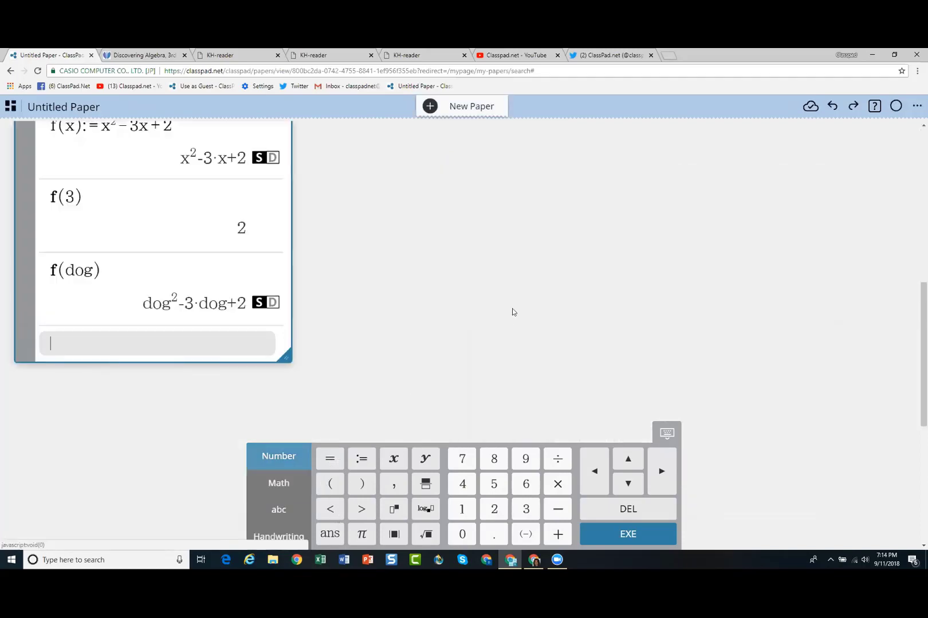
{"action": "scroll", "coordinate": [513, 313], "scroll_direction": "up", "scroll_amount": 9}
{"action": "left_click", "coordinate": [248, 229]}
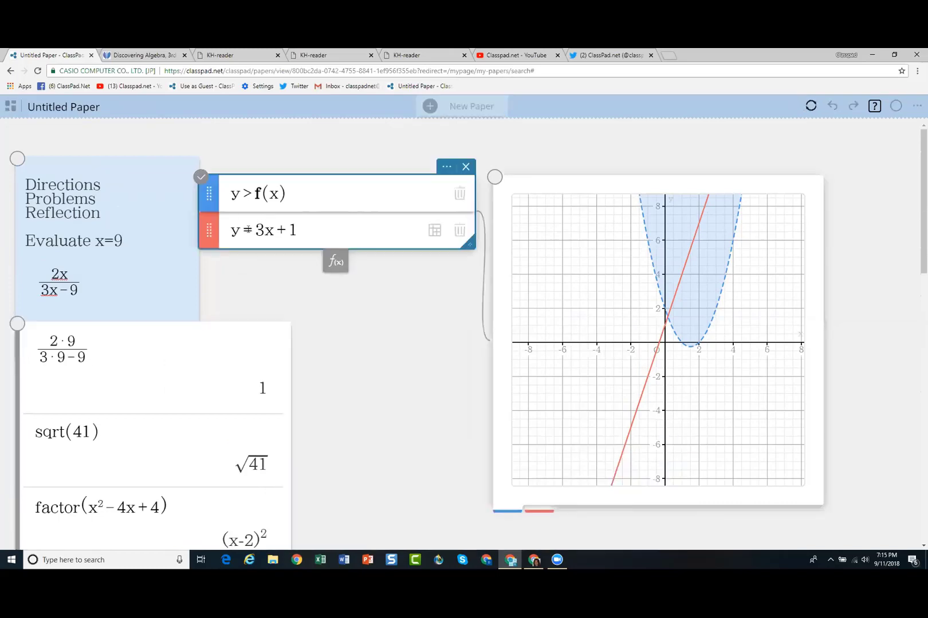
{"action": "double_click", "coordinate": [252, 229]}
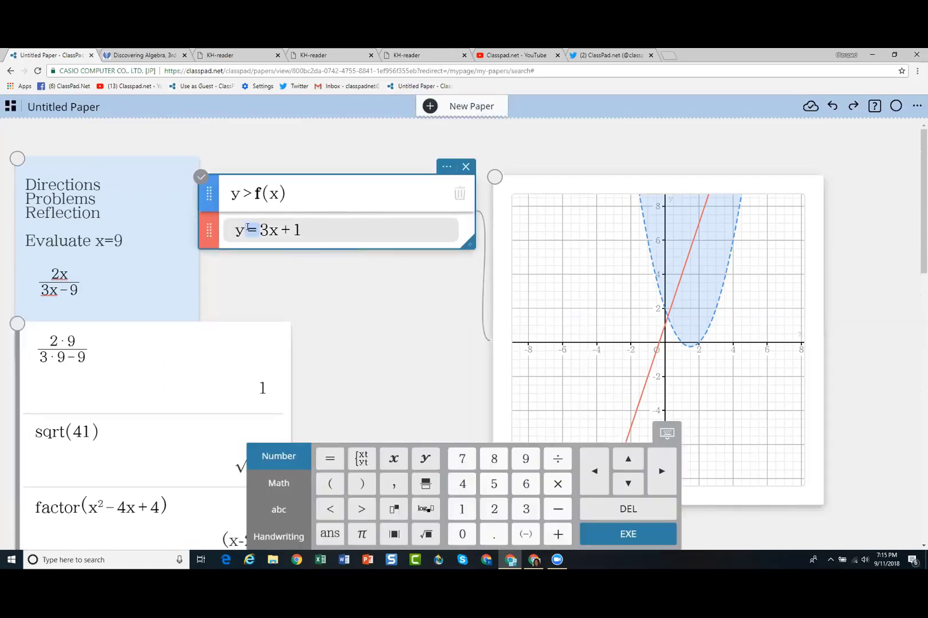
{"action": "left_click", "coordinate": [293, 485]}
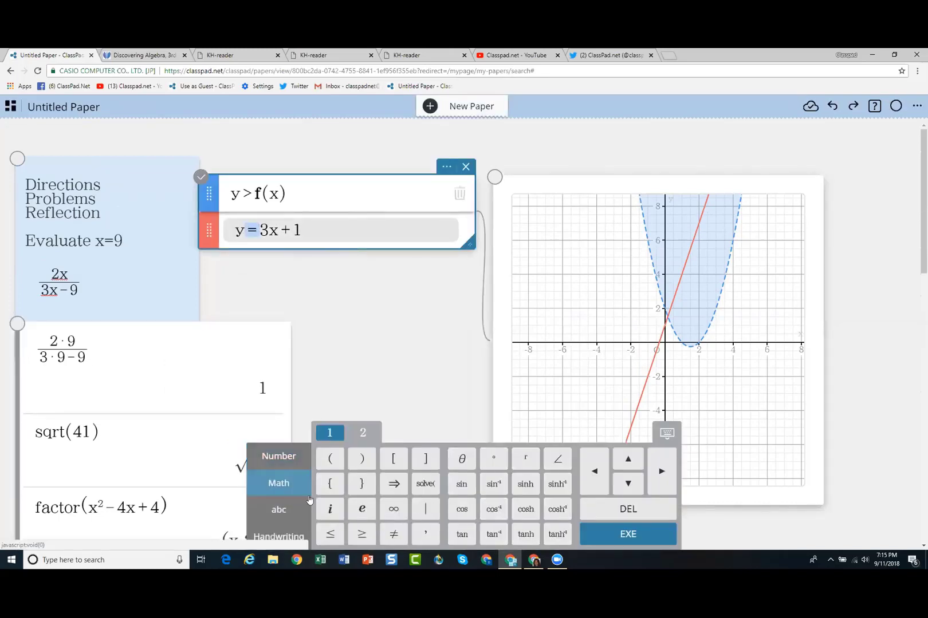
{"action": "left_click", "coordinate": [330, 534]}
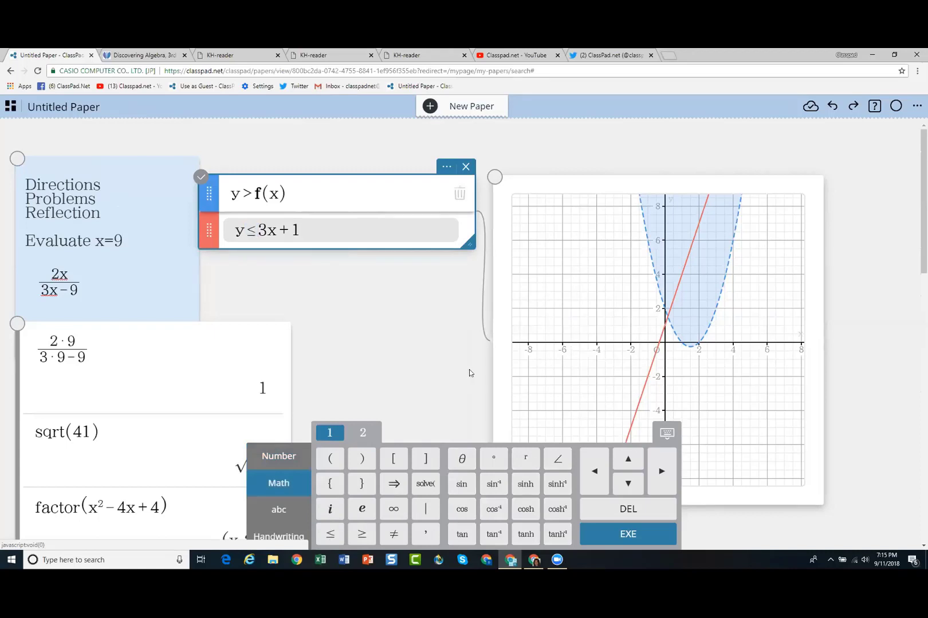
{"action": "left_click", "coordinate": [458, 312]}
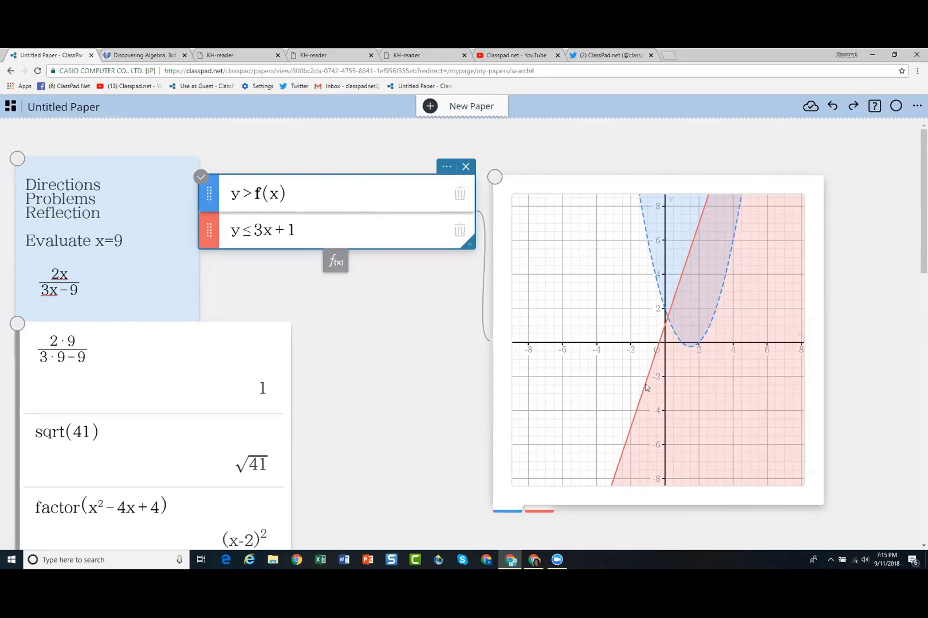
Show the coordinates of the intersection between the parabola and the line, and move the label away from the curves.
{"action": "left_click", "coordinate": [676, 335]}
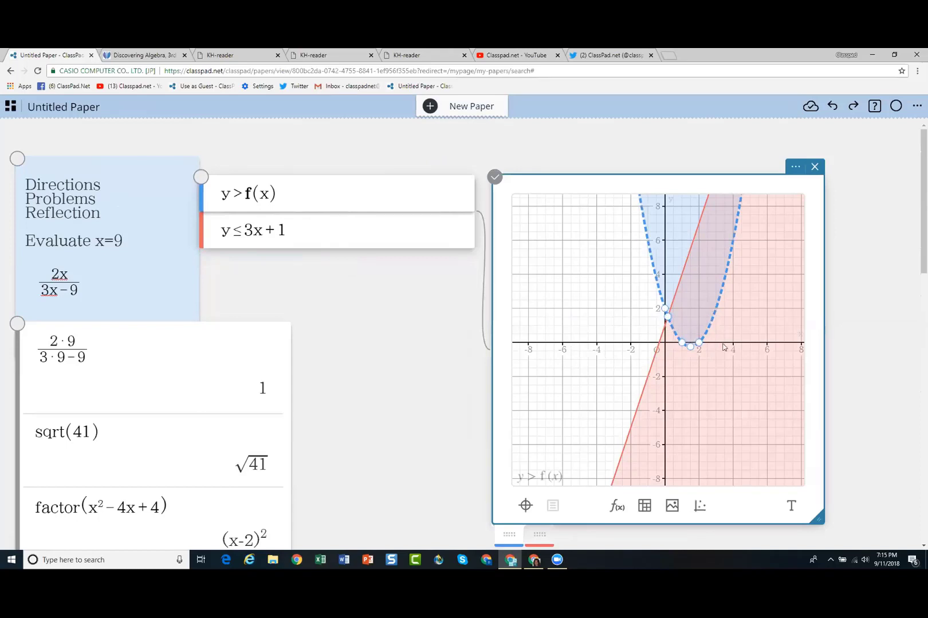
{"action": "left_click", "coordinate": [667, 318]}
{"action": "left_click_drag", "start_coordinate": [605, 298], "coordinate": [532, 291]}
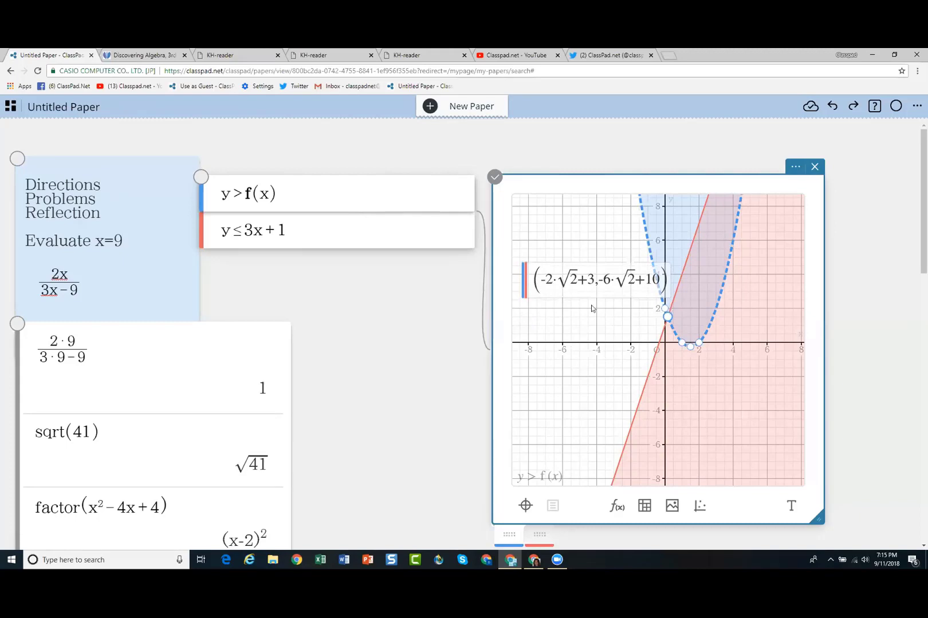
Set the graph's Inequality Plot option to Intersection.
{"action": "left_click", "coordinate": [794, 167]}
{"action": "left_click", "coordinate": [748, 339]}
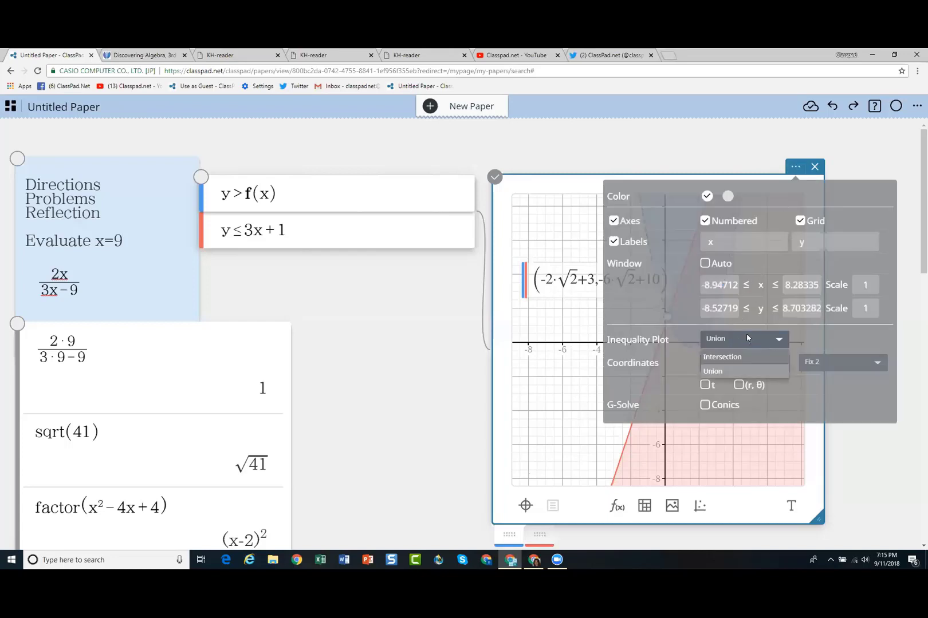
{"action": "left_click", "coordinate": [736, 357]}
{"action": "left_click", "coordinate": [544, 317]}
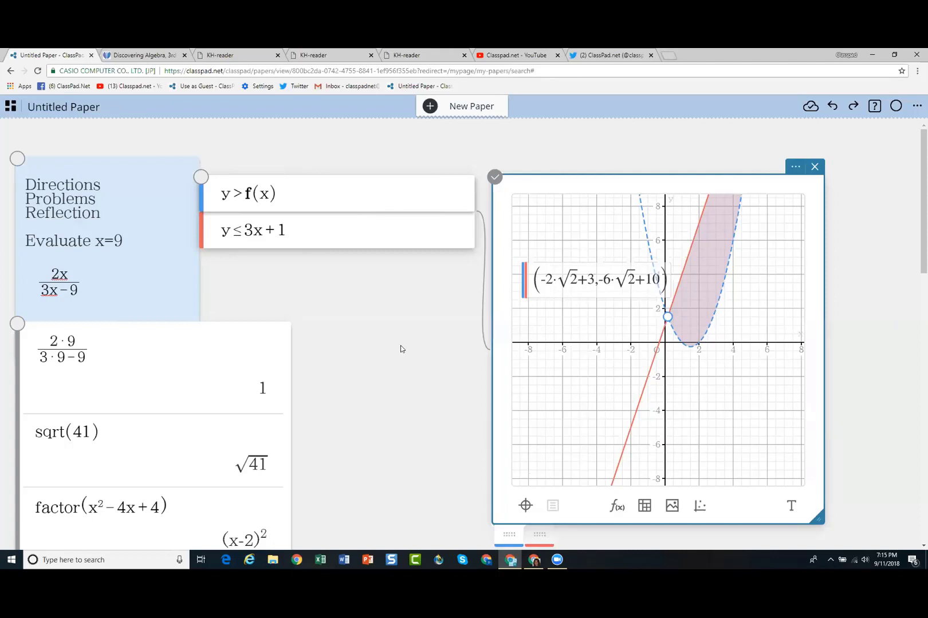
Split y>f(x) off into its own graph and place it beside the y≤3x+1 graph, level with it.
{"action": "scroll", "coordinate": [418, 352], "scroll_direction": "down", "scroll_amount": 2}
{"action": "scroll", "coordinate": [418, 352], "scroll_direction": "up", "scroll_amount": 1}
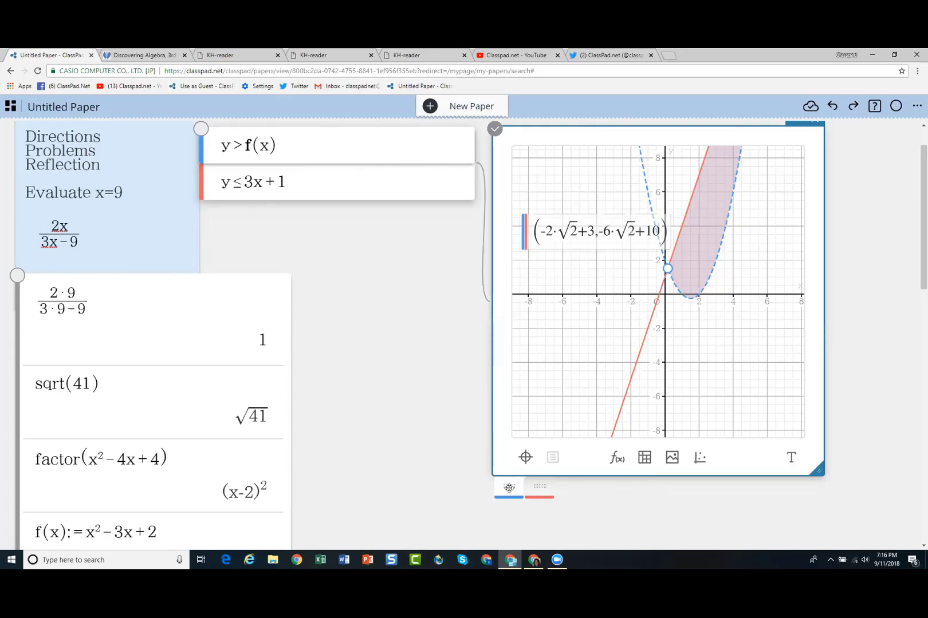
{"action": "left_click_drag", "start_coordinate": [508, 487], "coordinate": [122, 510]}
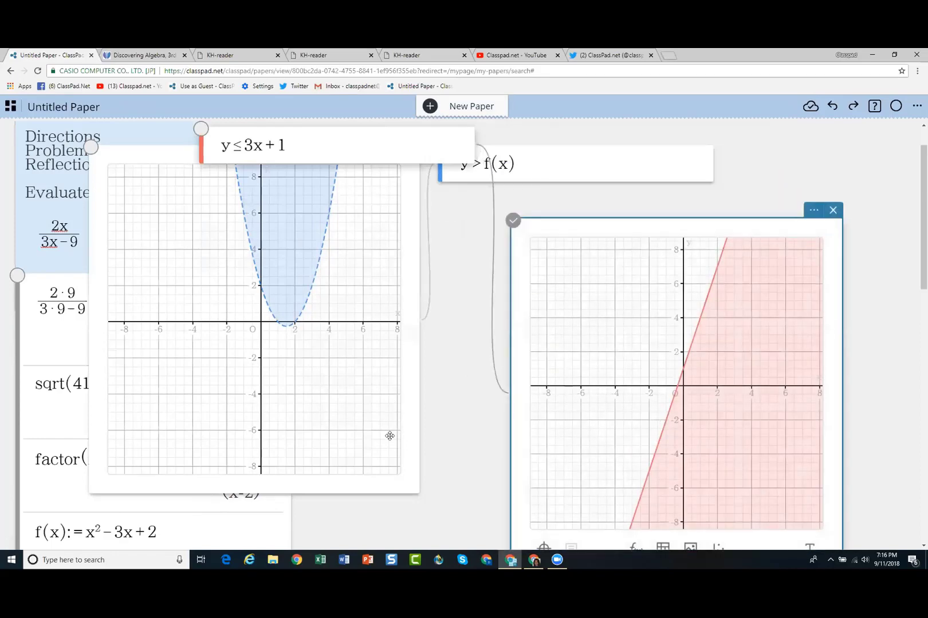
{"action": "left_click", "coordinate": [389, 455]}
Arrange the two function stickies so that y>f(x) and y≤3x+1 each sit above their own graph.
{"action": "left_click_drag", "start_coordinate": [501, 172], "coordinate": [143, 201]}
{"action": "left_click_drag", "start_coordinate": [325, 141], "coordinate": [695, 144]}
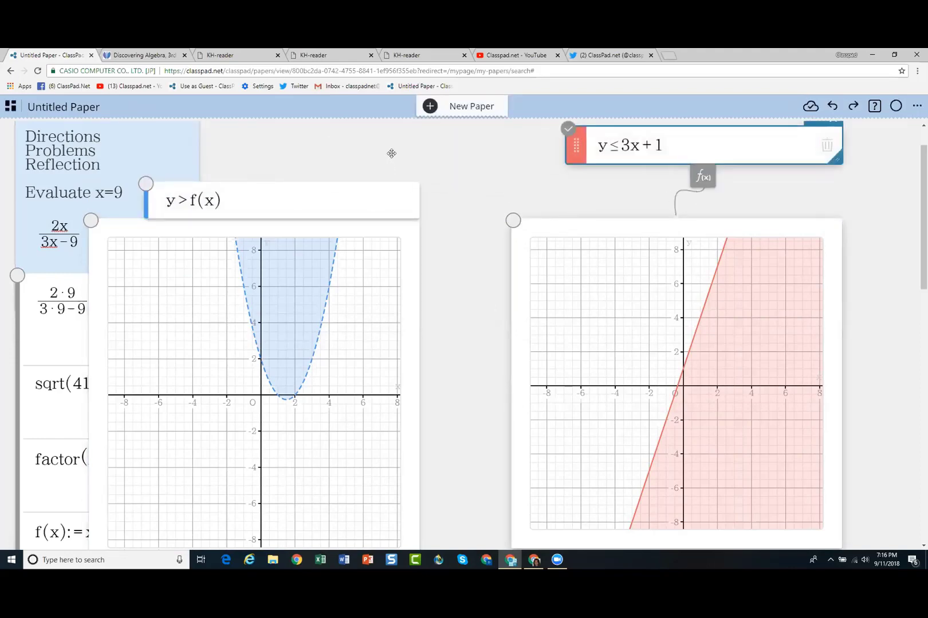
{"action": "left_click", "coordinate": [411, 184]}
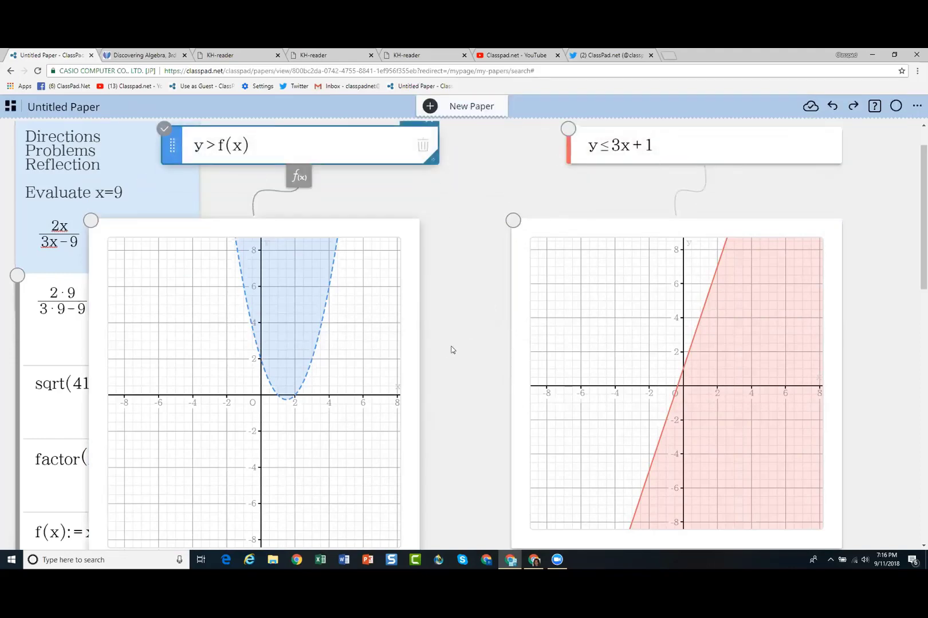
Merge the y≤3x+1 graph back into the y>f(x) graph and move the combined graph to the right of the function sticky.
{"action": "scroll", "coordinate": [449, 349], "scroll_direction": "down", "scroll_amount": 2}
{"action": "scroll", "coordinate": [452, 343], "scroll_direction": "down", "scroll_amount": 1}
{"action": "scroll", "coordinate": [455, 331], "scroll_direction": "up", "scroll_amount": 4}
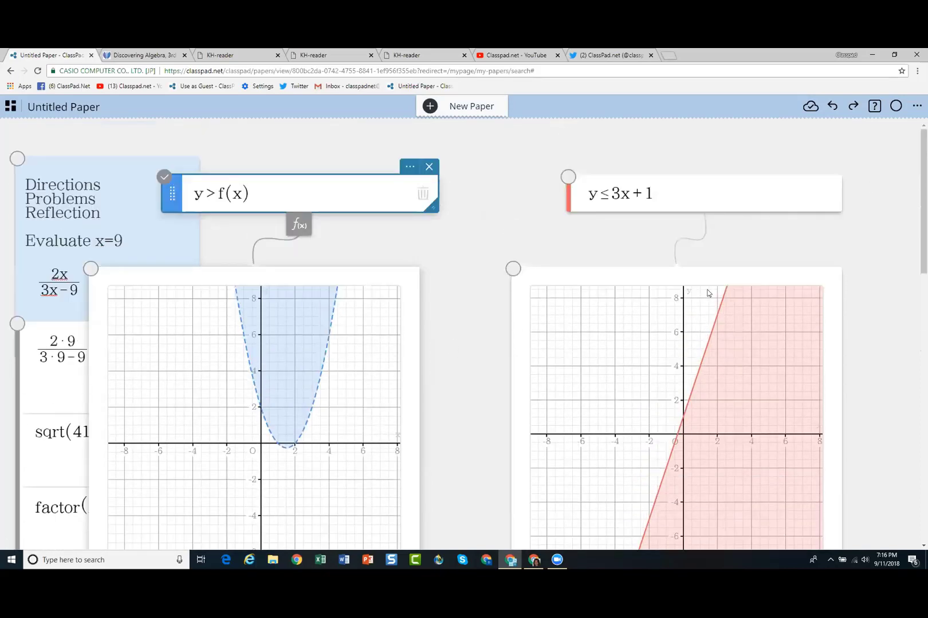
{"action": "left_click", "coordinate": [713, 276]}
{"action": "left_click_drag", "start_coordinate": [713, 276], "coordinate": [275, 295]}
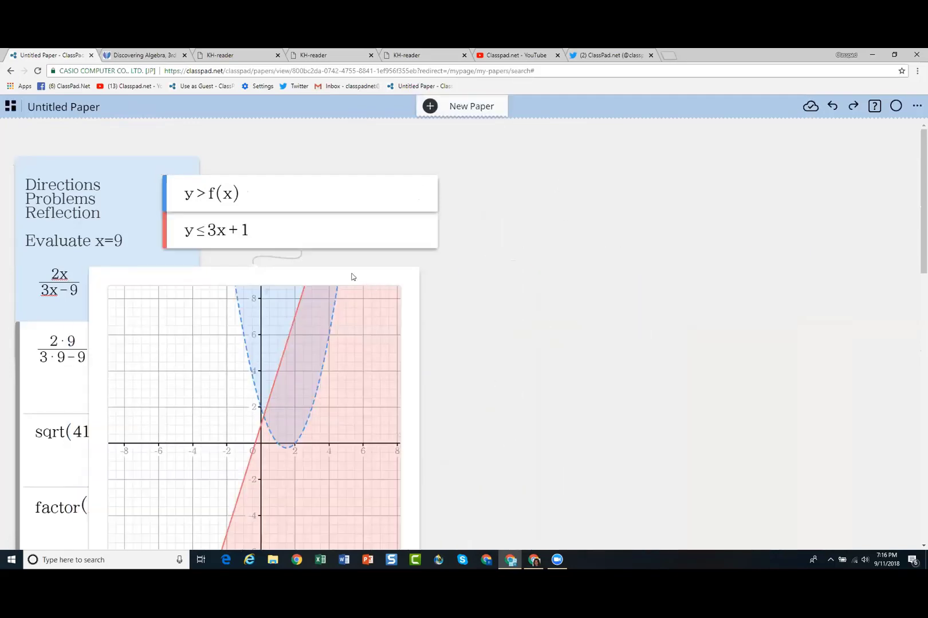
{"action": "left_click_drag", "start_coordinate": [352, 275], "coordinate": [760, 204]}
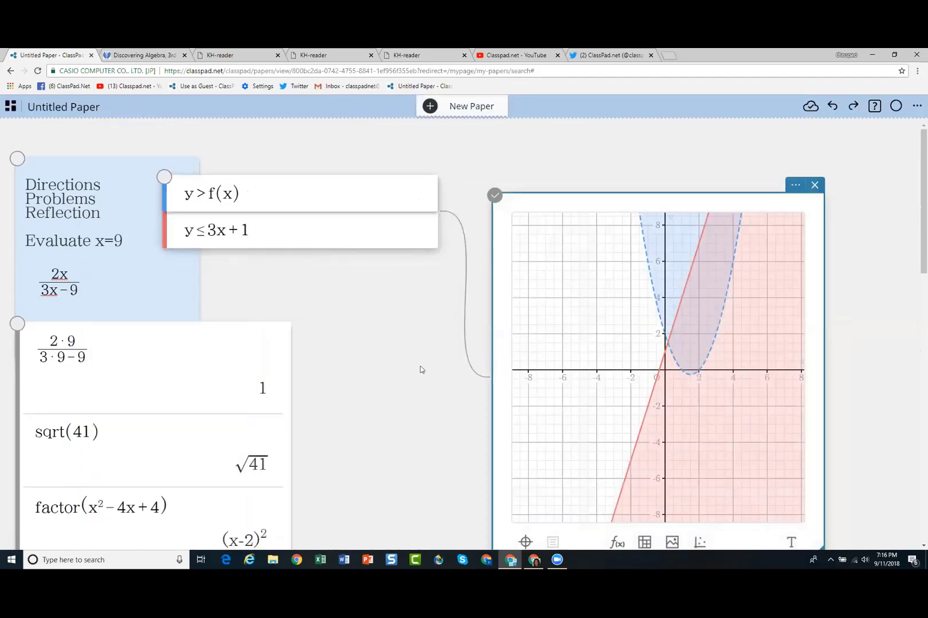
Add a new Graph sticky in the empty area below the existing work and place it beside the end of the Calculate sticky.
{"action": "scroll", "coordinate": [463, 399], "scroll_direction": "down", "scroll_amount": 4}
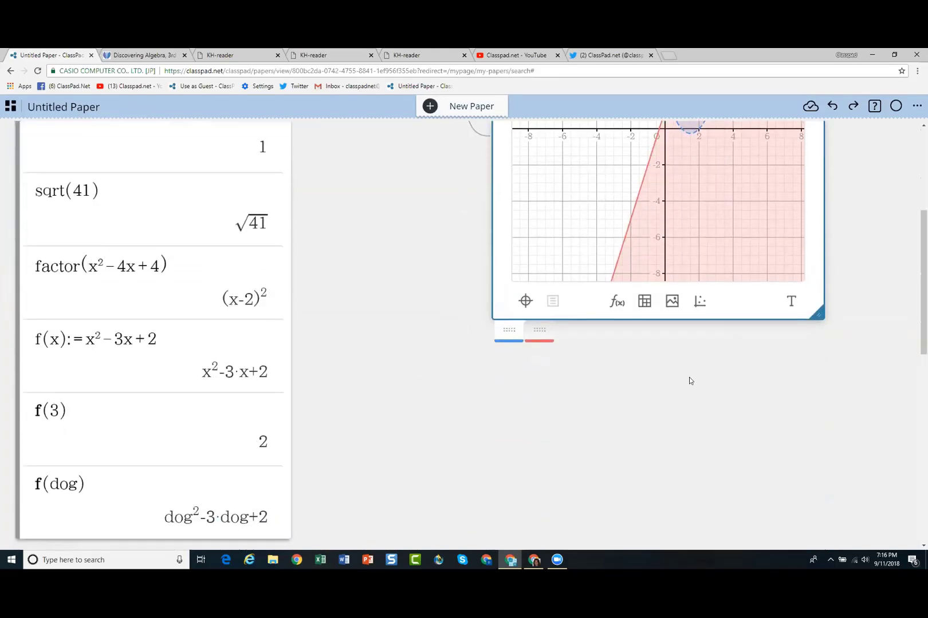
{"action": "scroll", "coordinate": [578, 375], "scroll_direction": "down", "scroll_amount": 5}
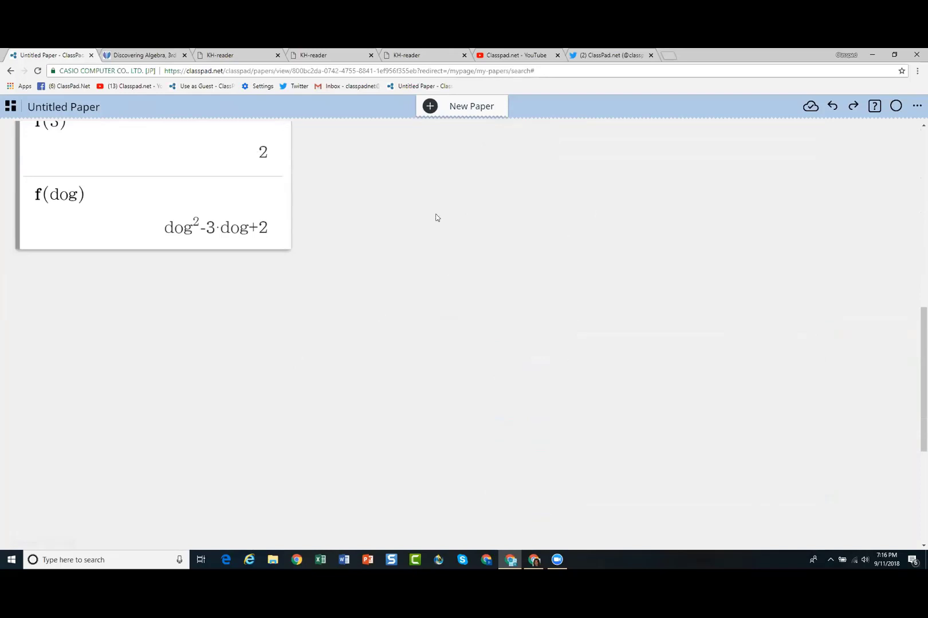
{"action": "scroll", "coordinate": [457, 298], "scroll_direction": "down", "scroll_amount": 3}
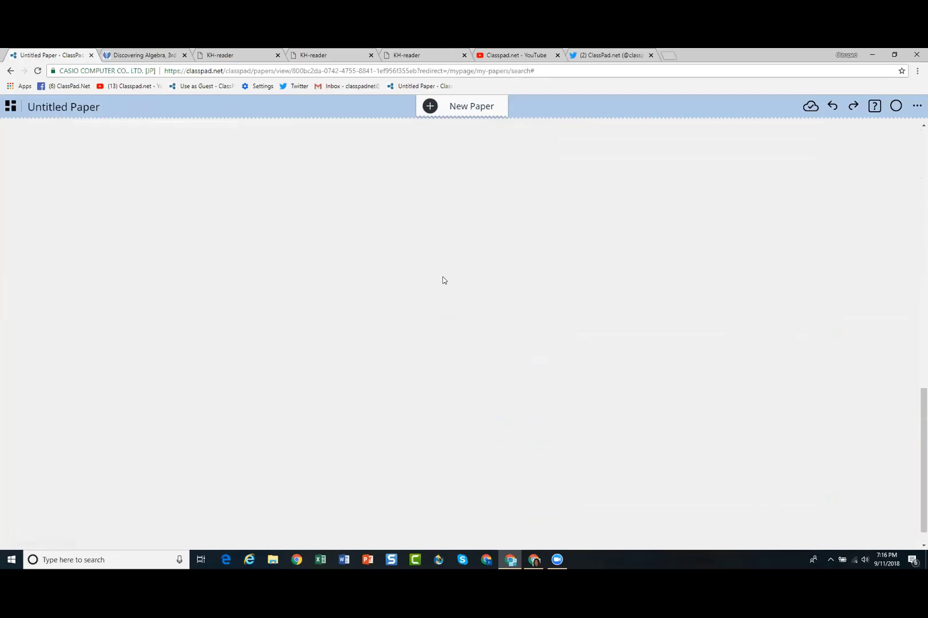
{"action": "scroll", "coordinate": [441, 280], "scroll_direction": "up", "scroll_amount": 6}
{"action": "scroll", "coordinate": [441, 279], "scroll_direction": "up", "scroll_amount": 6}
{"action": "scroll", "coordinate": [441, 279], "scroll_direction": "down", "scroll_amount": 8}
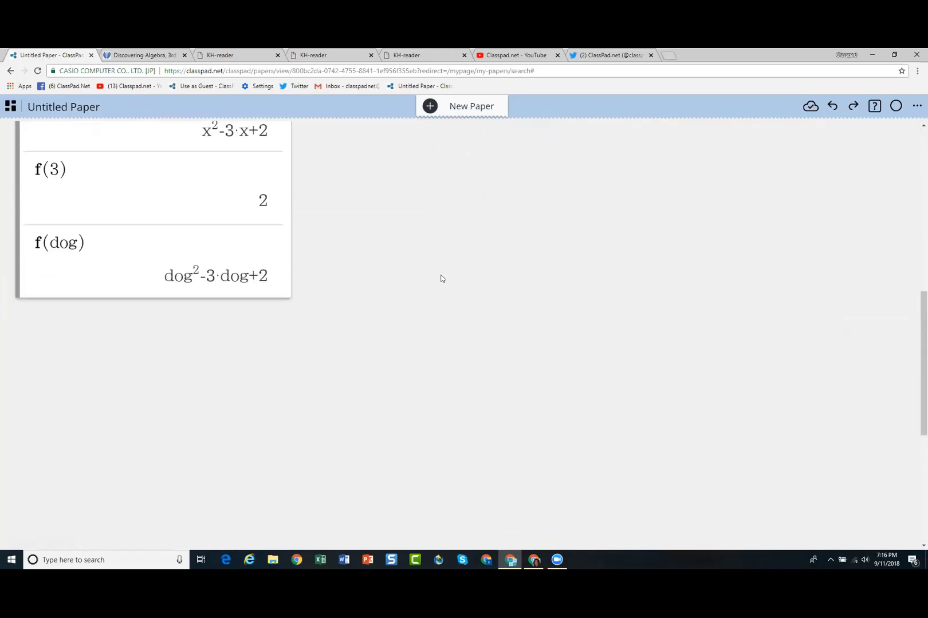
{"action": "scroll", "coordinate": [441, 279], "scroll_direction": "up", "scroll_amount": 3}
{"action": "scroll", "coordinate": [441, 278], "scroll_direction": "down", "scroll_amount": 3}
{"action": "left_click", "coordinate": [442, 255]}
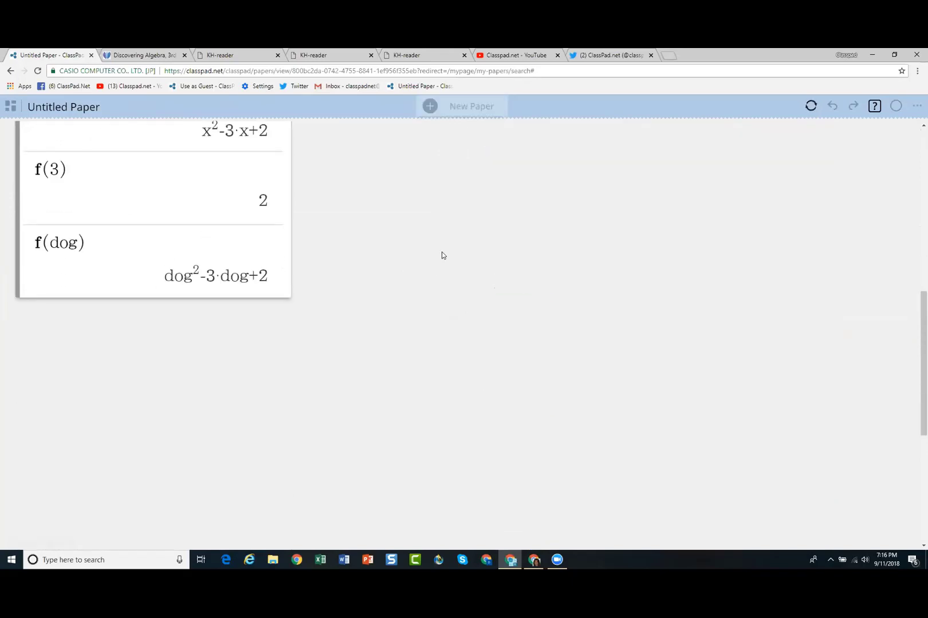
{"action": "left_click", "coordinate": [471, 252]}
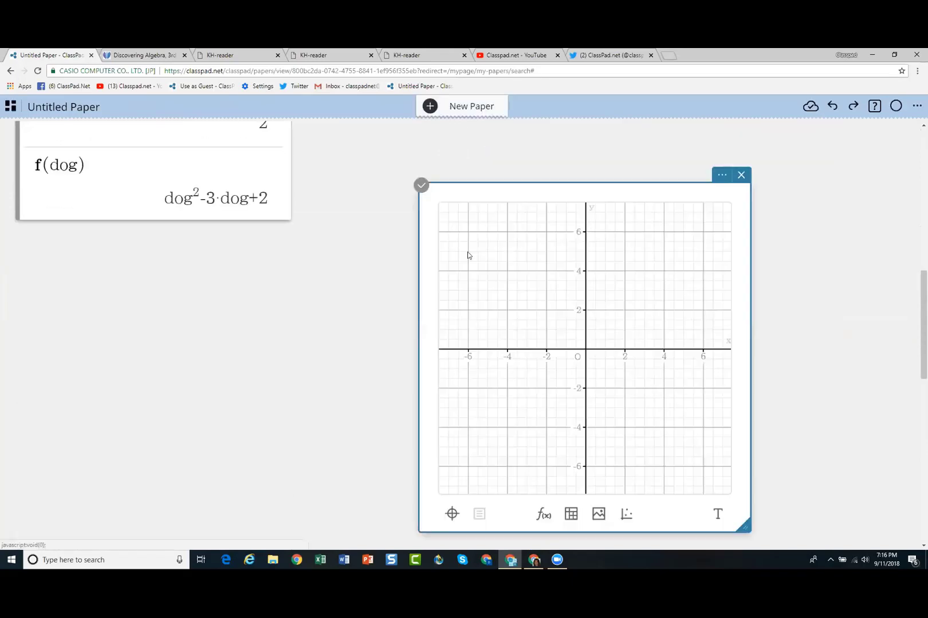
{"action": "left_click_drag", "start_coordinate": [519, 196], "coordinate": [461, 150]}
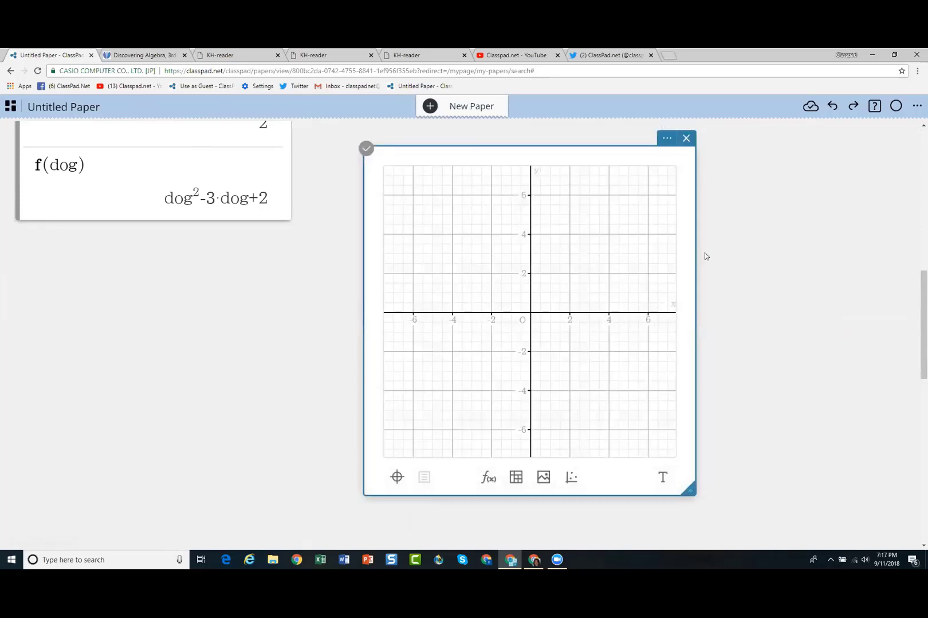
Insert the picture Line.jpg as a background image in the new graph.
{"action": "left_click", "coordinate": [544, 478]}
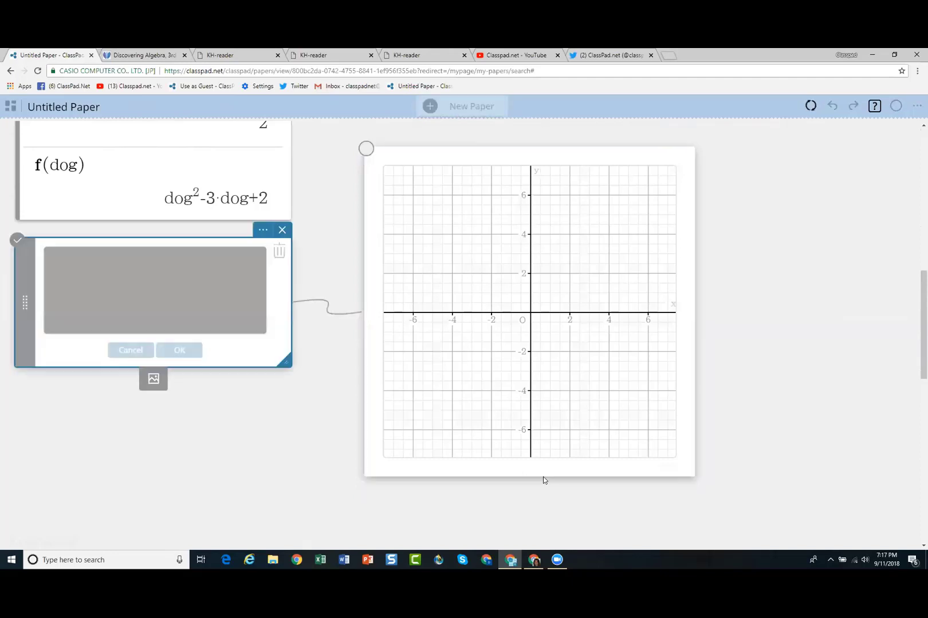
{"action": "left_click", "coordinate": [159, 312]}
{"action": "double_click", "coordinate": [216, 196]}
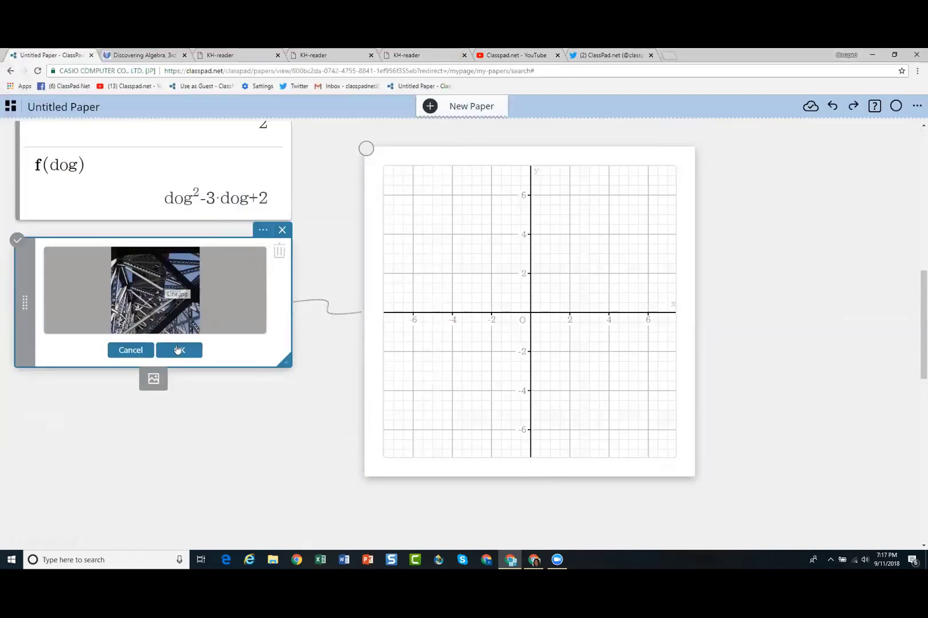
{"action": "left_click", "coordinate": [179, 350]}
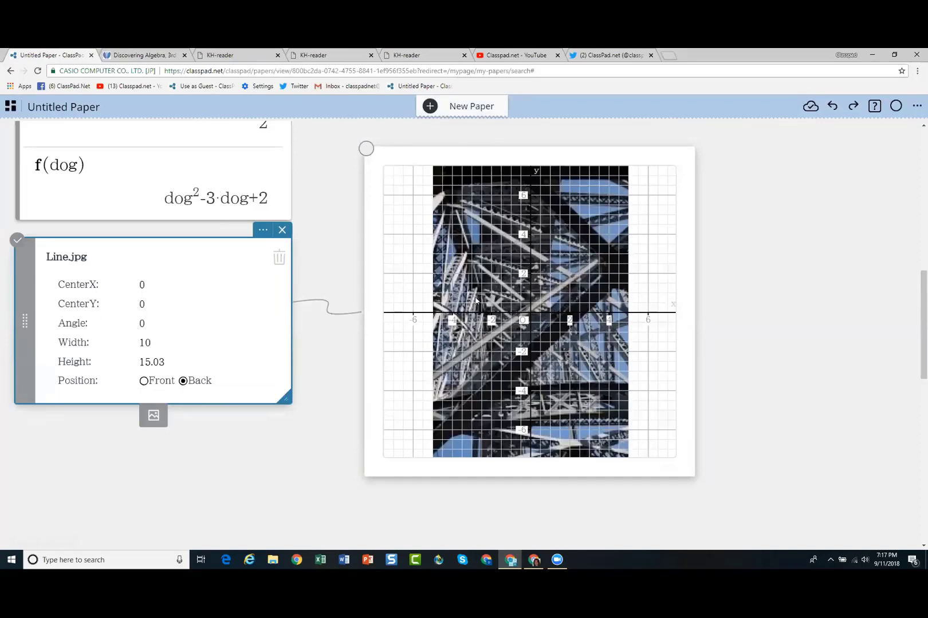
{"action": "left_click", "coordinate": [752, 363]}
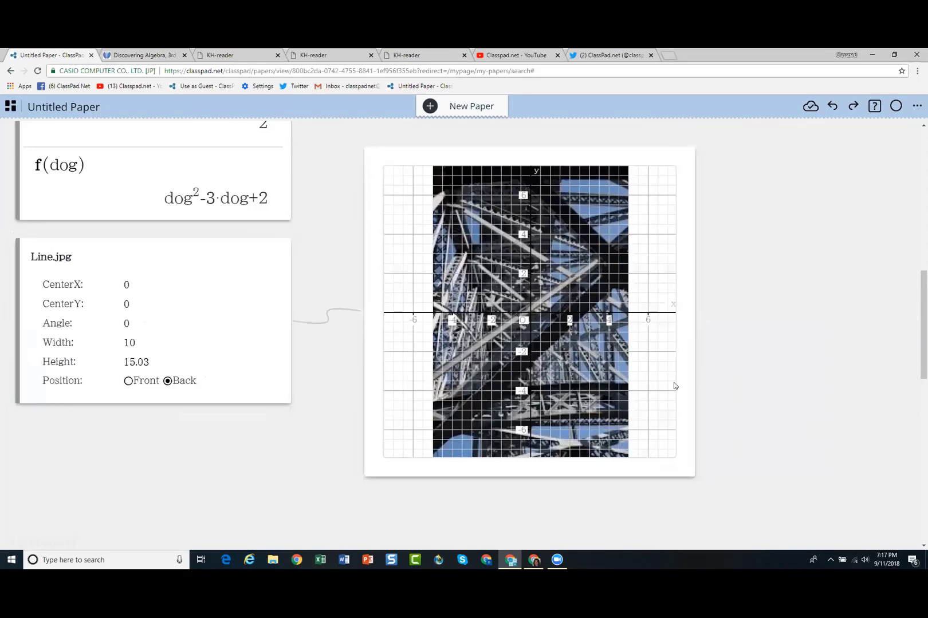
Add a statistics x-y table linked to the picture graph, place it to the graph's right, and set its plot color to red.
{"action": "left_click", "coordinate": [676, 385]}
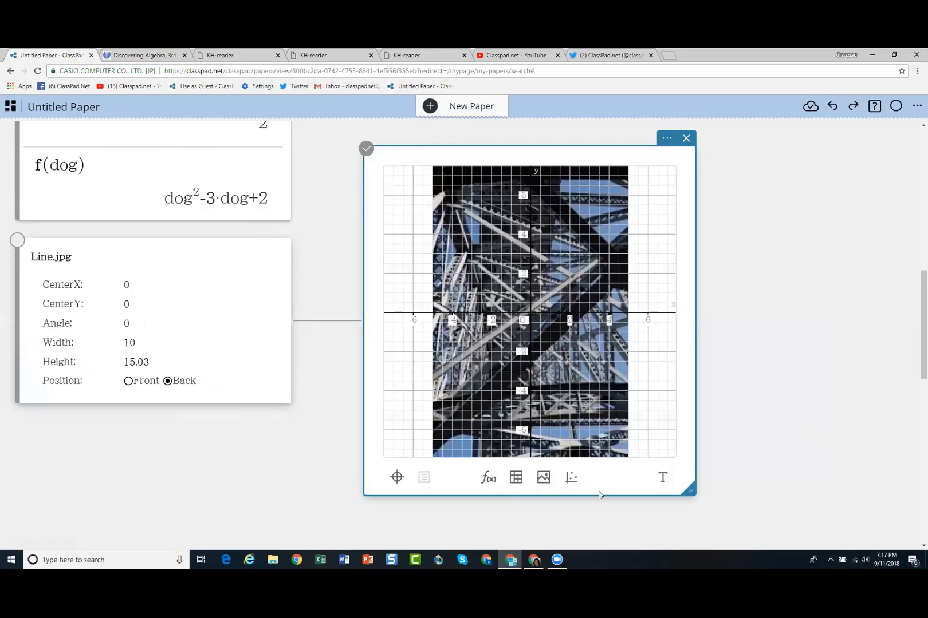
{"action": "left_click", "coordinate": [570, 478]}
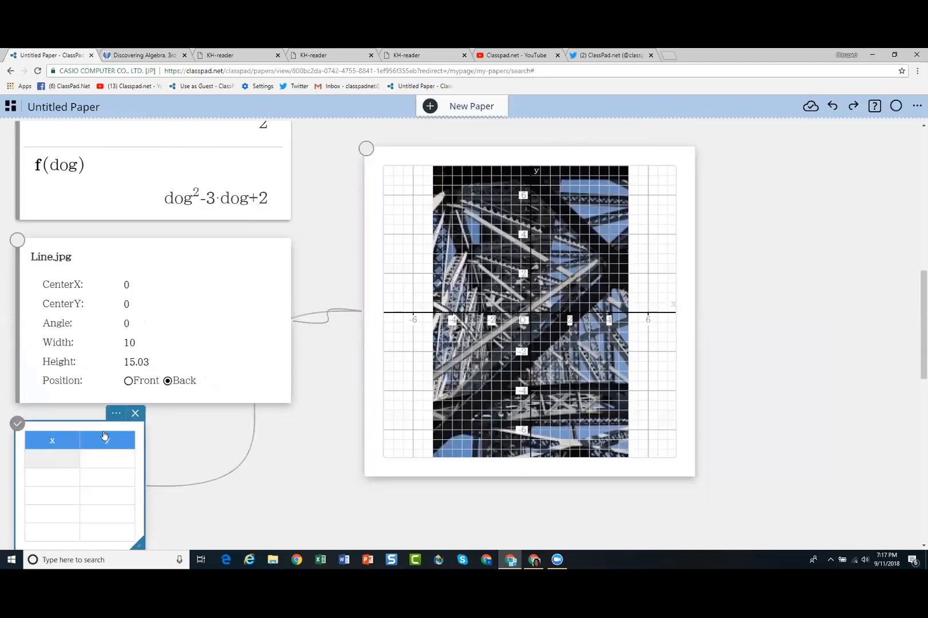
{"action": "left_click_drag", "start_coordinate": [105, 433], "coordinate": [867, 178]}
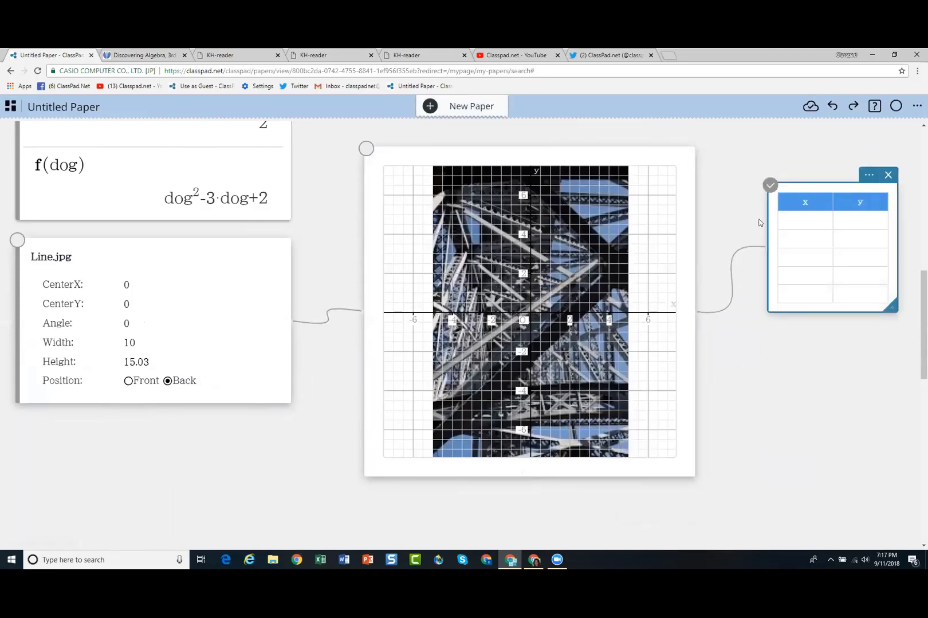
{"action": "left_click", "coordinate": [868, 175]}
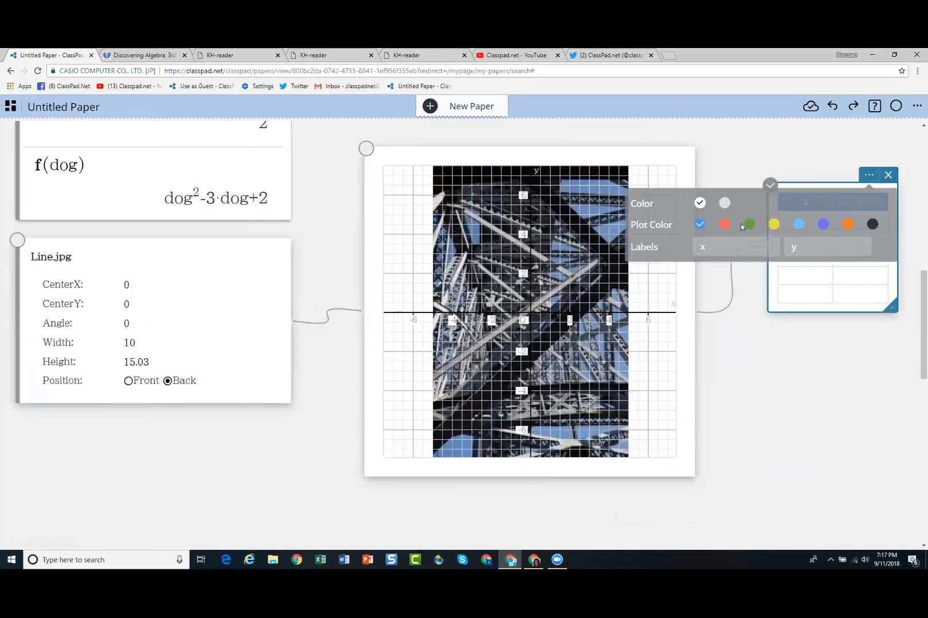
{"action": "left_click", "coordinate": [724, 226]}
{"action": "left_click", "coordinate": [748, 317]}
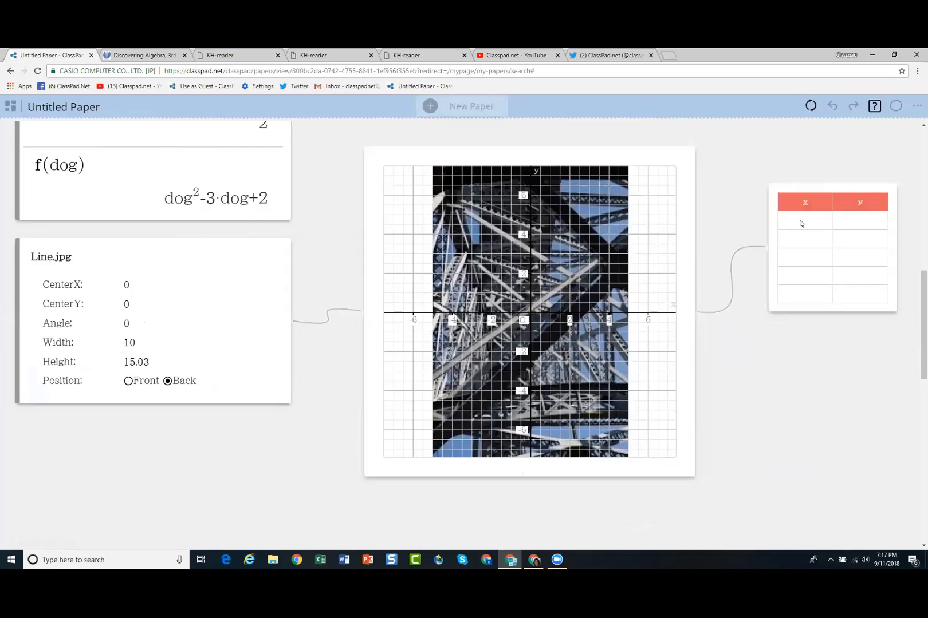
Fill the red x-y table with the points (1, 2), (3, 4), (5, 2) and (2, 4).
{"action": "left_click", "coordinate": [803, 219]}
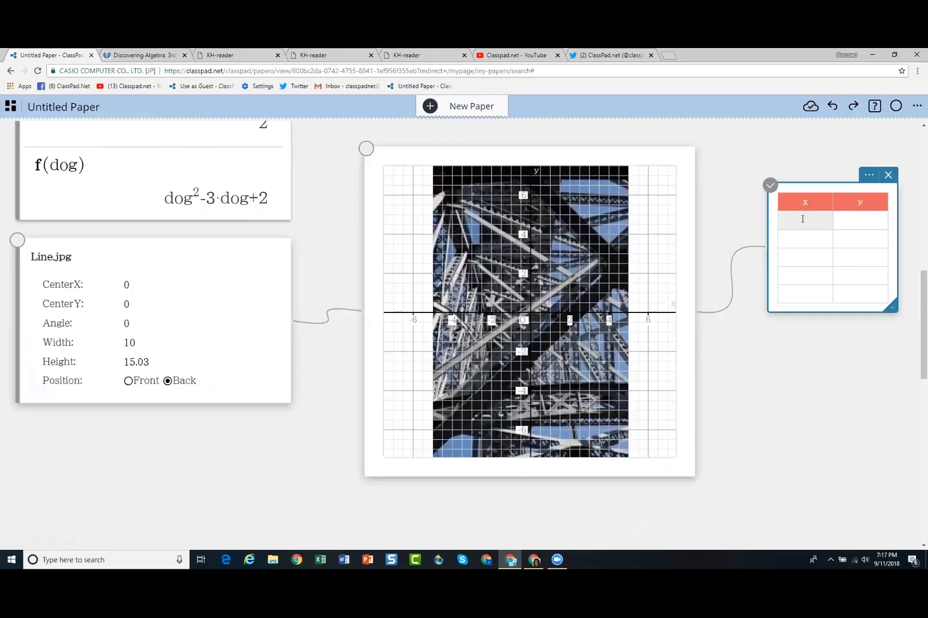
{"action": "type", "text": "1"}
{"action": "key", "text": "Tab"}
{"action": "type", "text": "2"}
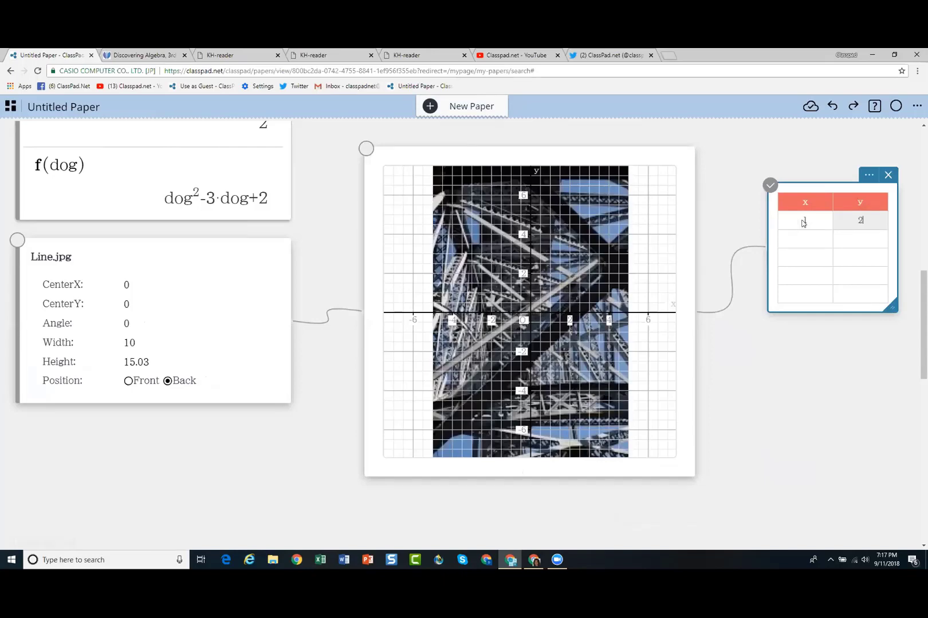
{"action": "key", "text": "Tab"}
{"action": "type", "text": "3"}
{"action": "key", "text": "Tab"}
{"action": "type", "text": "4"}
{"action": "key", "text": "Tab"}
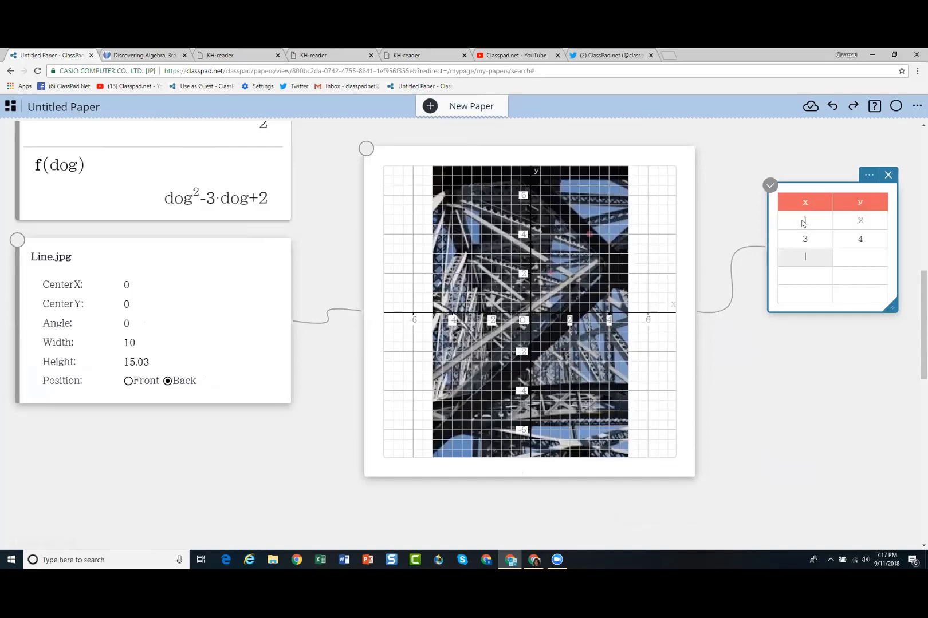
{"action": "key", "text": "Tab"}
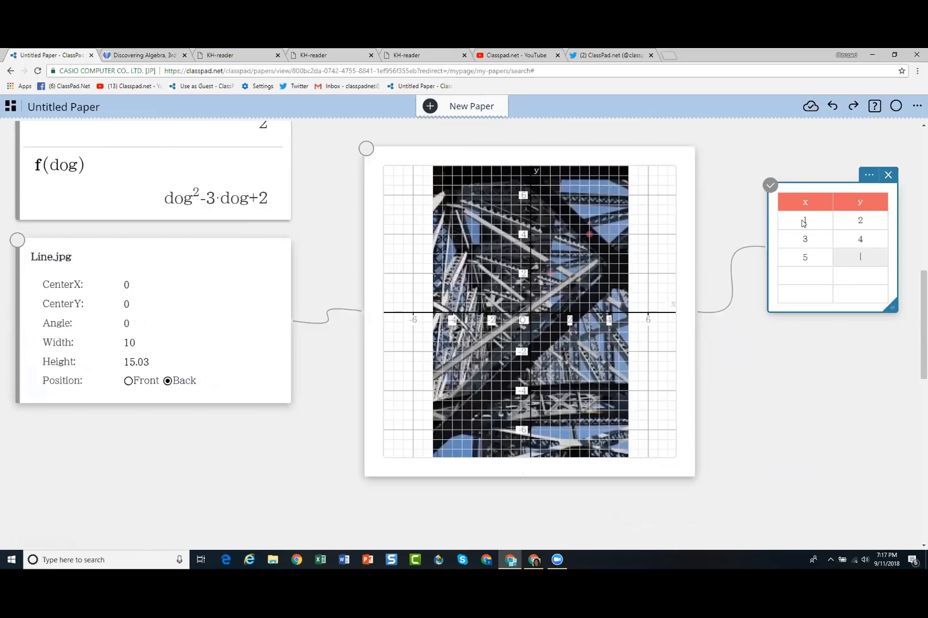
{"action": "type", "text": "2"}
{"action": "key", "text": "Tab"}
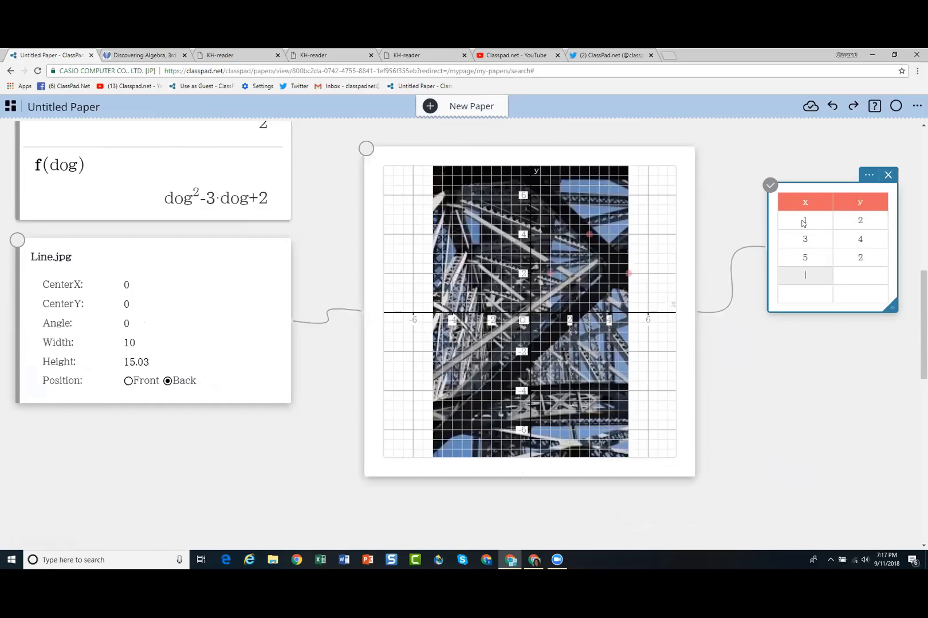
{"action": "type", "text": "2"}
{"action": "key", "text": "Tab"}
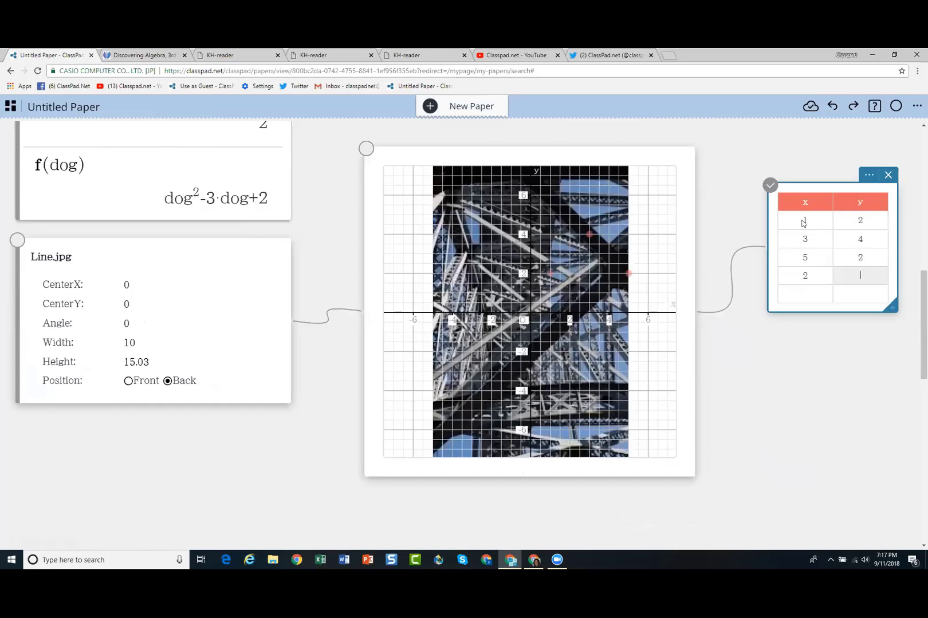
{"action": "type", "text": "4"}
{"action": "key", "text": "Tab"}
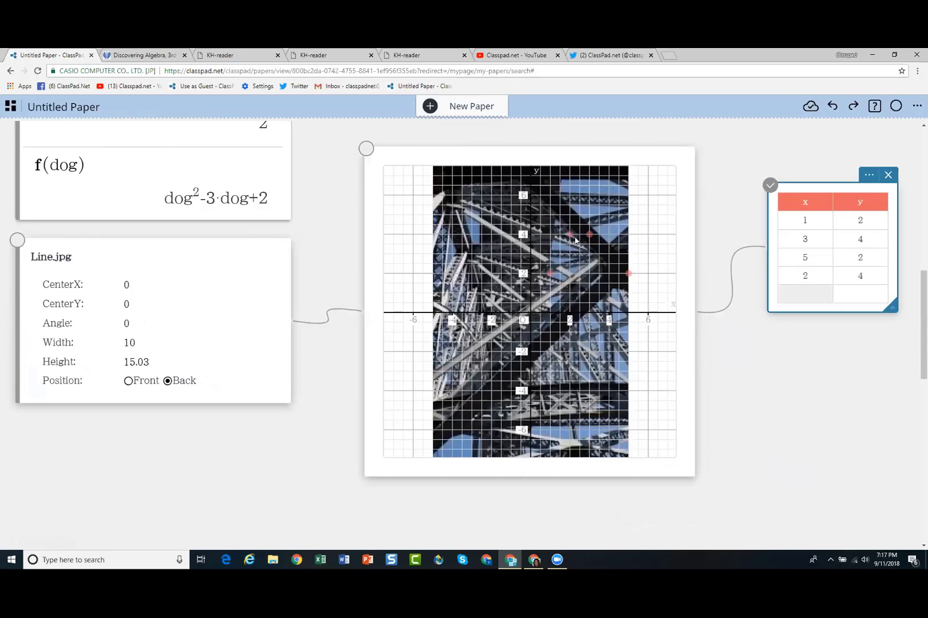
Move the four plotted points onto the diagonal beam in the picture, at (-4.50, -3), (-2, -1), (1, 1) and (3, 2.50).
{"action": "left_click_drag", "start_coordinate": [569, 236], "coordinate": [442, 372]}
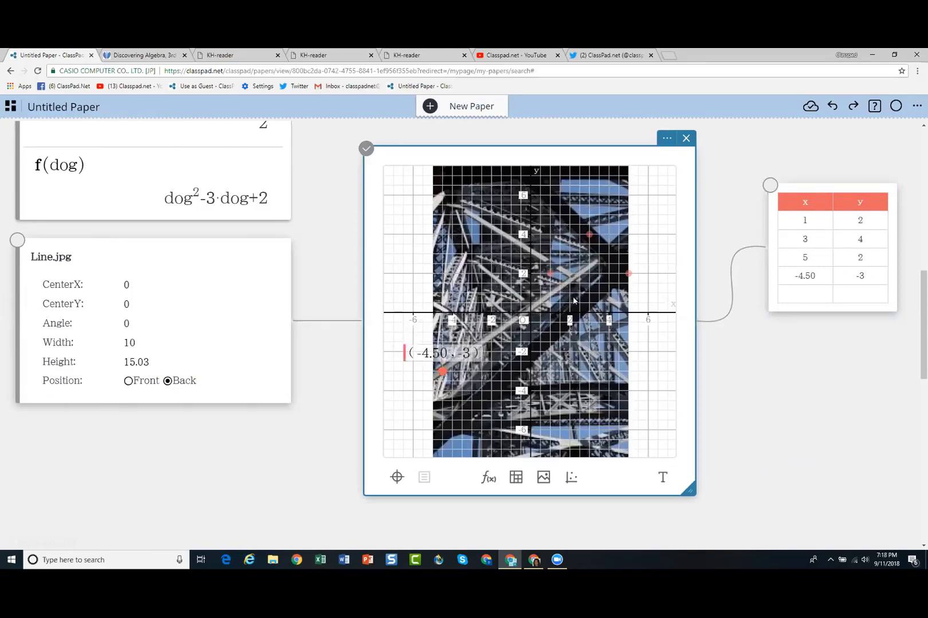
{"action": "left_click_drag", "start_coordinate": [551, 276], "coordinate": [492, 333]}
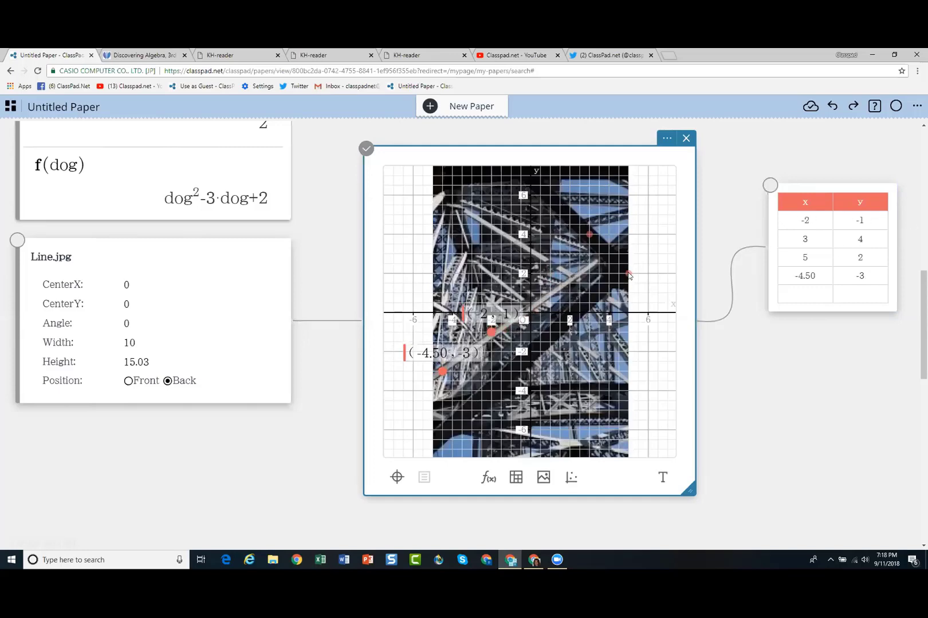
{"action": "left_click_drag", "start_coordinate": [628, 274], "coordinate": [551, 294]}
{"action": "left_click_drag", "start_coordinate": [590, 234], "coordinate": [590, 263]}
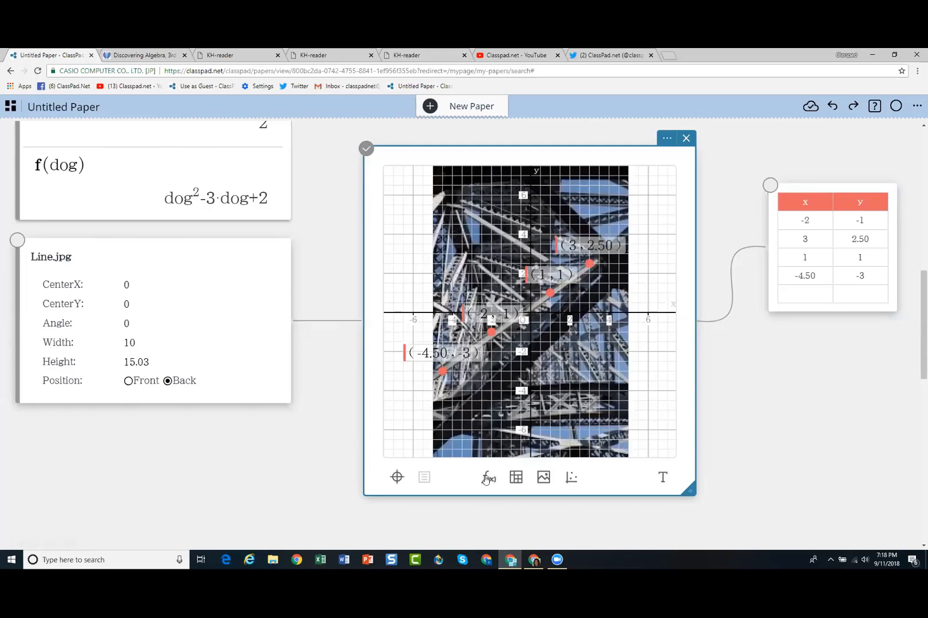
Add an empty function sticky linked to the picture graph and set its color to red.
{"action": "left_click", "coordinate": [486, 479]}
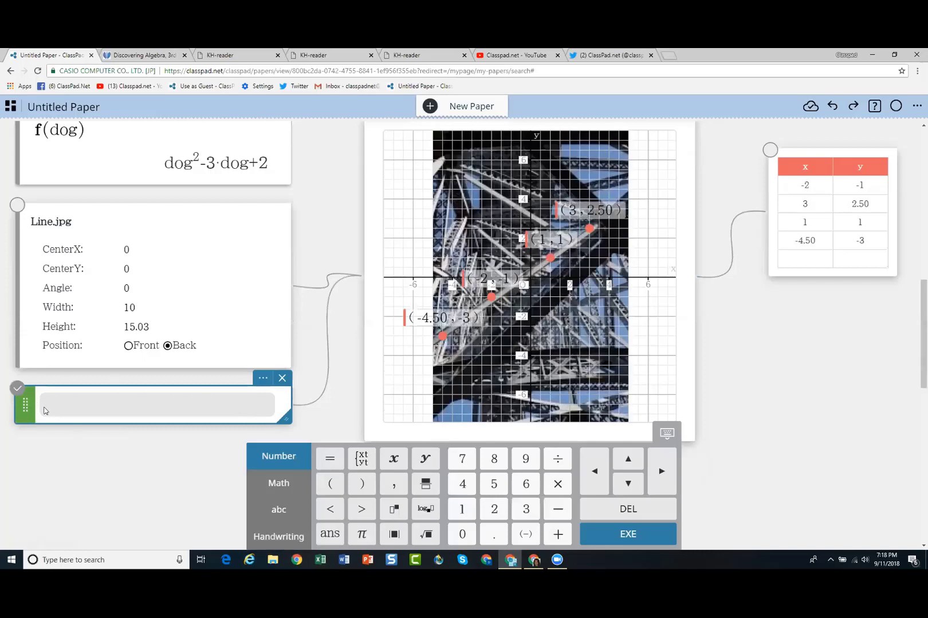
{"action": "left_click", "coordinate": [25, 405]}
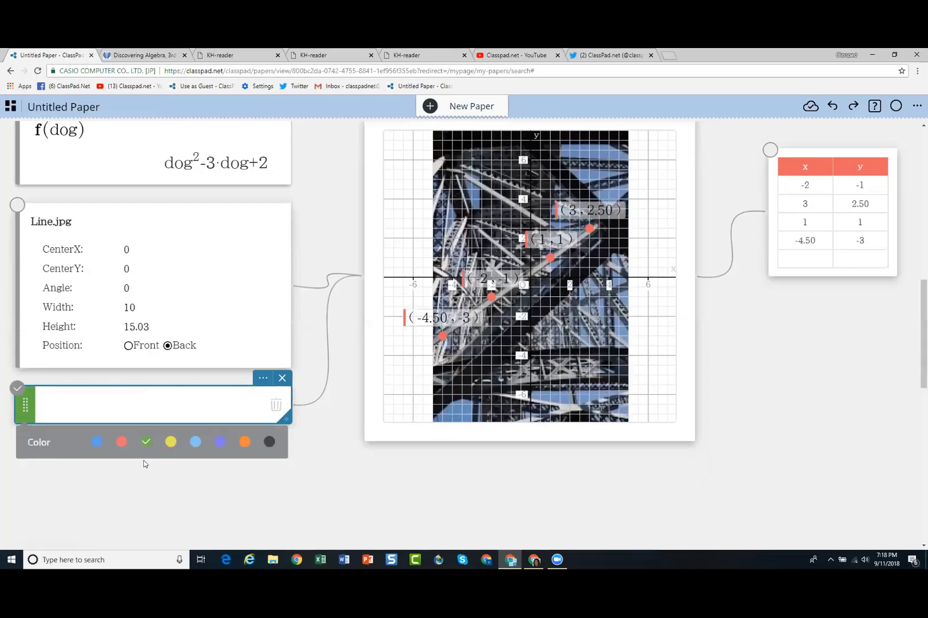
{"action": "left_click", "coordinate": [121, 442]}
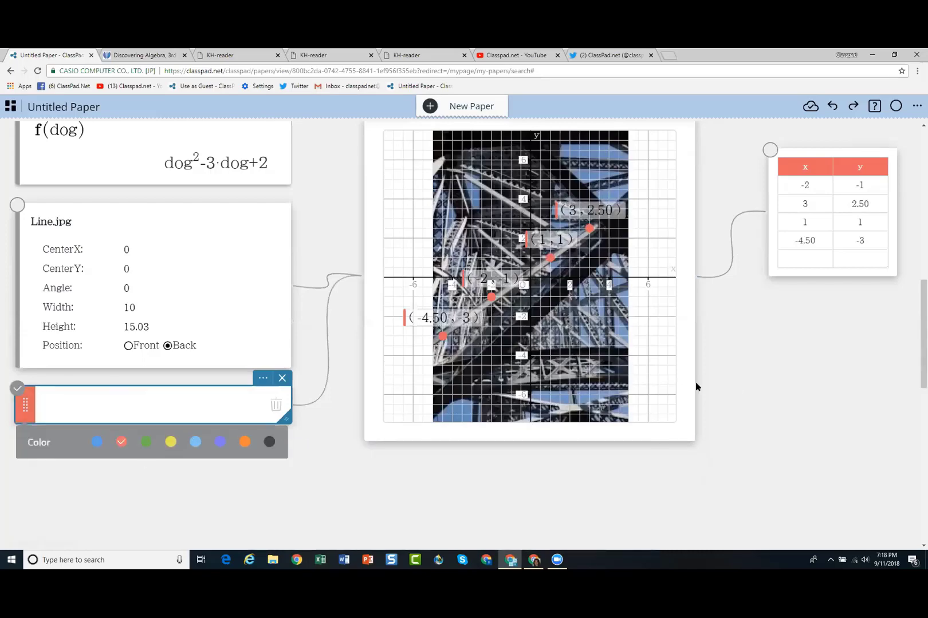
{"action": "left_click", "coordinate": [766, 380]}
Add an empty Calculate sticky and place it just below the picture graph.
{"action": "left_click", "coordinate": [758, 379]}
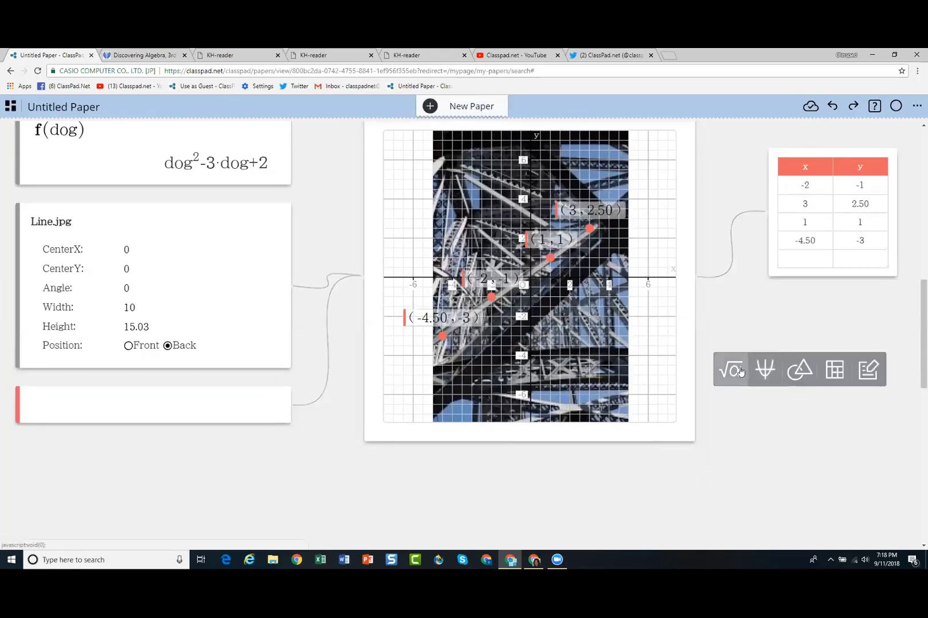
{"action": "left_click", "coordinate": [732, 375]}
{"action": "left_click_drag", "start_coordinate": [625, 401], "coordinate": [459, 473]}
{"action": "scroll", "coordinate": [844, 315], "scroll_direction": "up", "scroll_amount": 2}
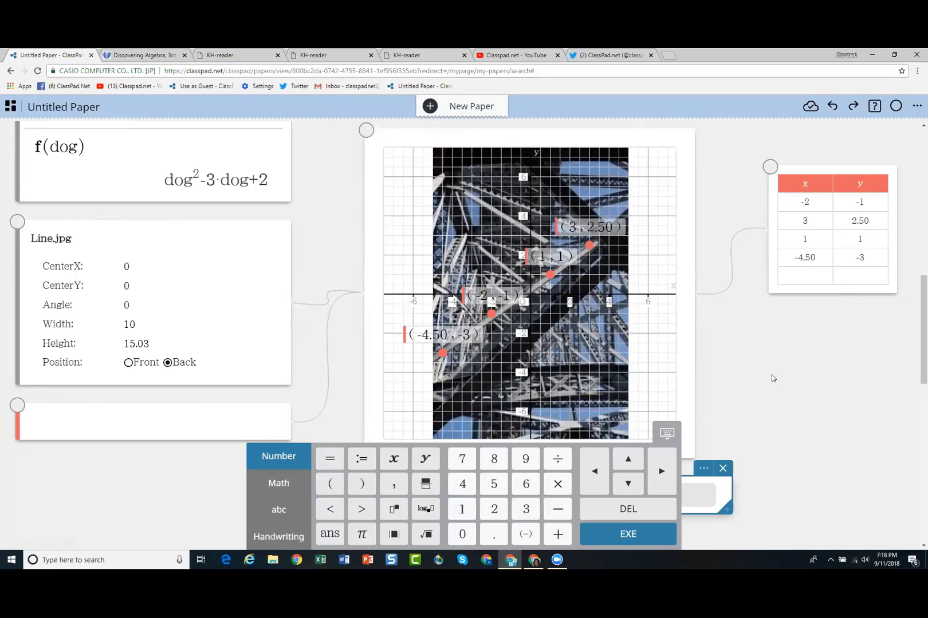
Add a Geometry sticky in the empty area below the other stickies and align it with the paper's left edge.
{"action": "scroll", "coordinate": [788, 376], "scroll_direction": "down", "scroll_amount": 7}
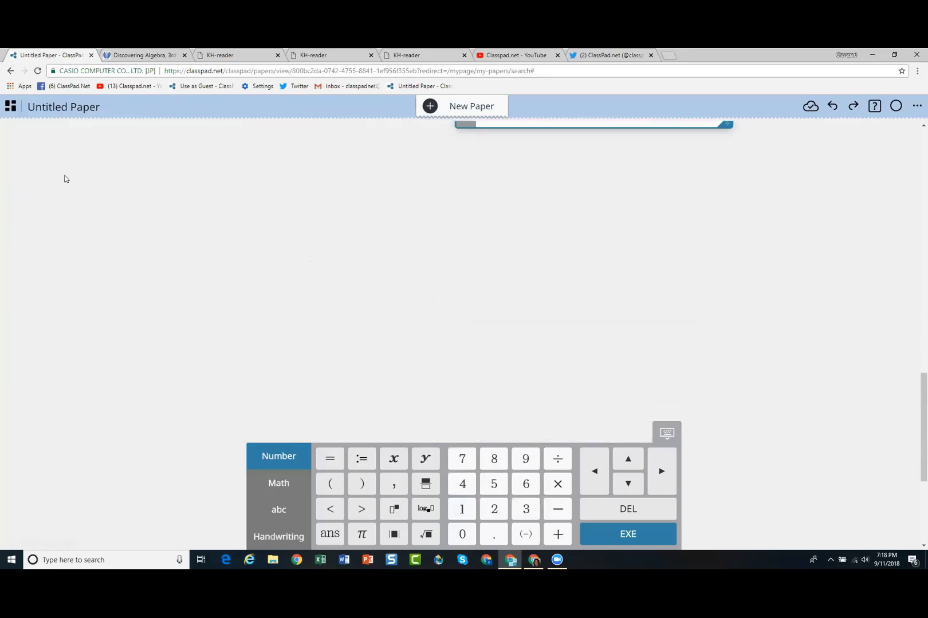
{"action": "left_click", "coordinate": [56, 158]}
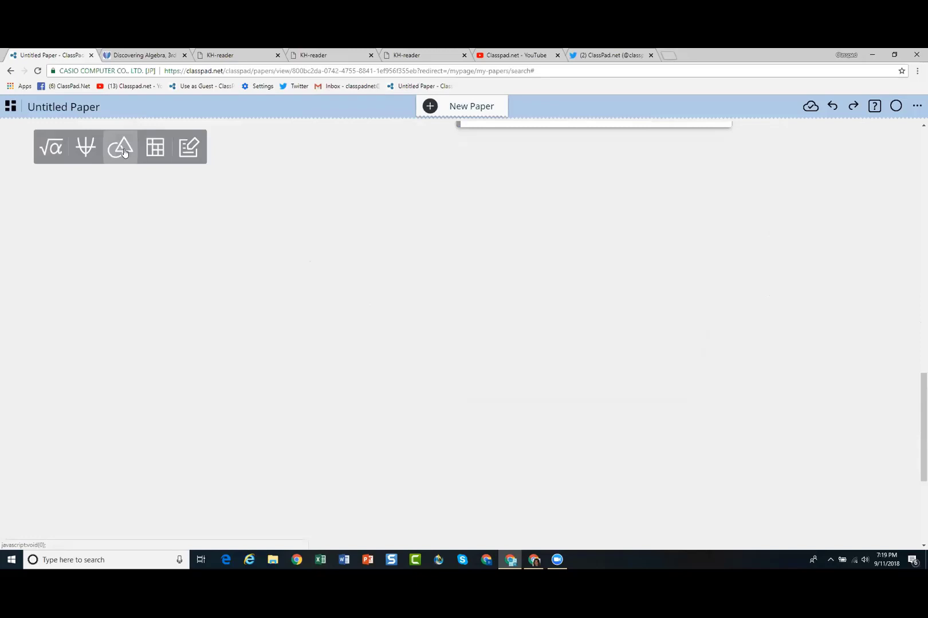
{"action": "left_click", "coordinate": [126, 150]}
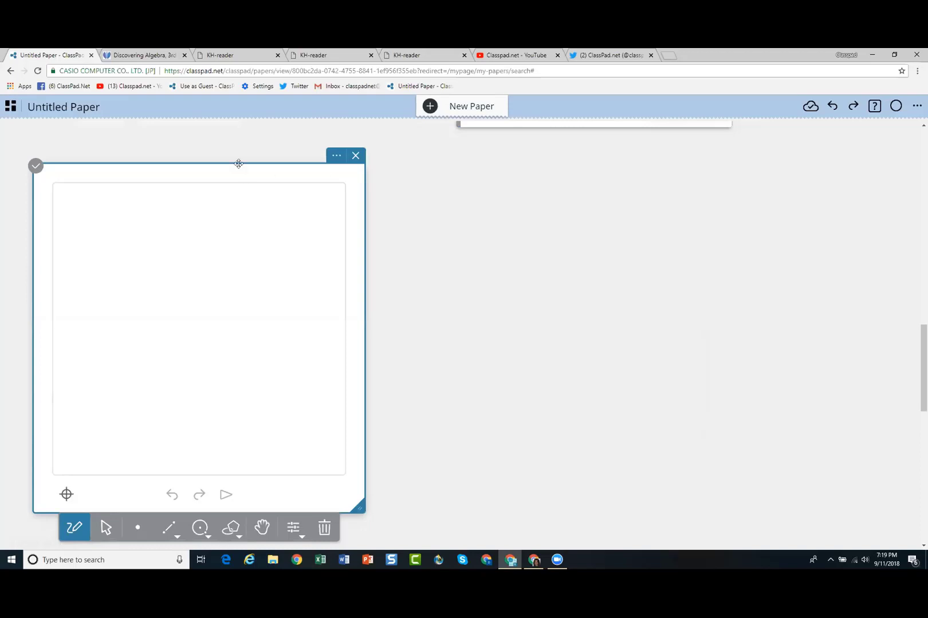
{"action": "left_click_drag", "start_coordinate": [238, 164], "coordinate": [250, 161]}
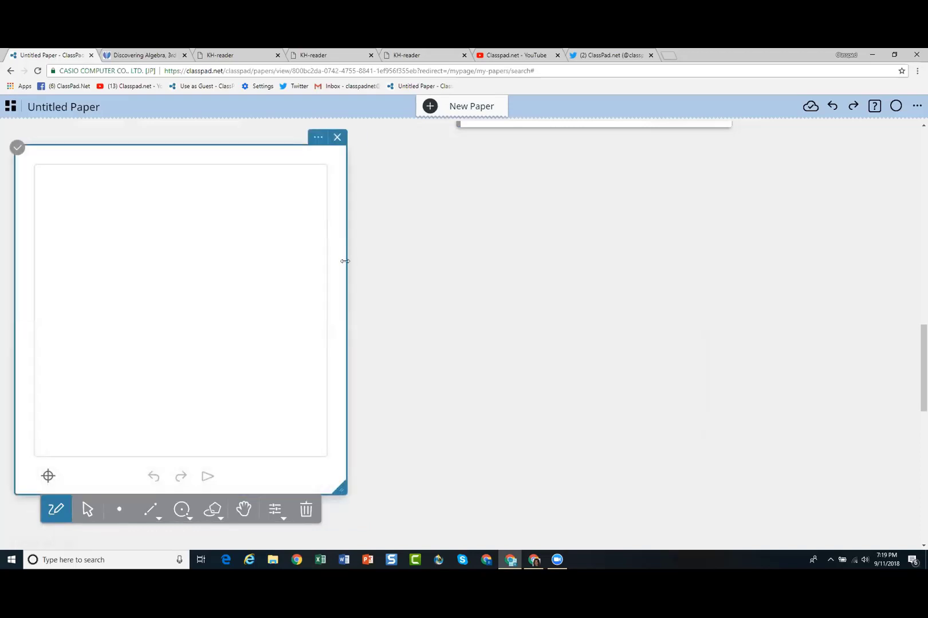
Widen the empty Geometry sticky by extending its right edge, keeping its height.
{"action": "left_click_drag", "start_coordinate": [345, 261], "coordinate": [430, 268]}
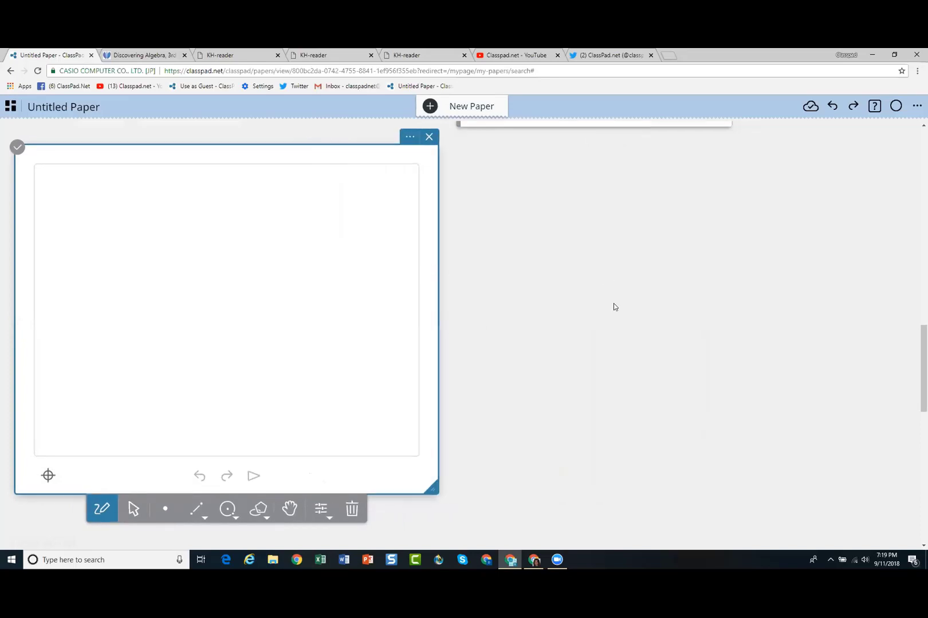
{"action": "scroll", "coordinate": [603, 316], "scroll_direction": "down", "scroll_amount": 1}
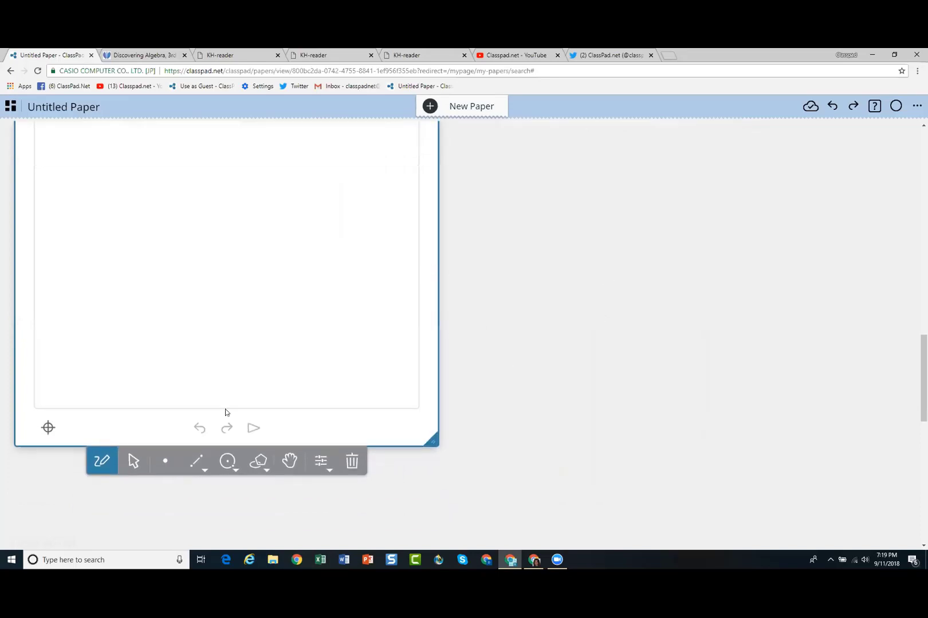
Examine the Geometry sticky's point, line, circle and shape tools and its color and size options, ending on the freehand sketch tool.
{"action": "left_click", "coordinate": [165, 461]}
{"action": "left_click", "coordinate": [184, 468]}
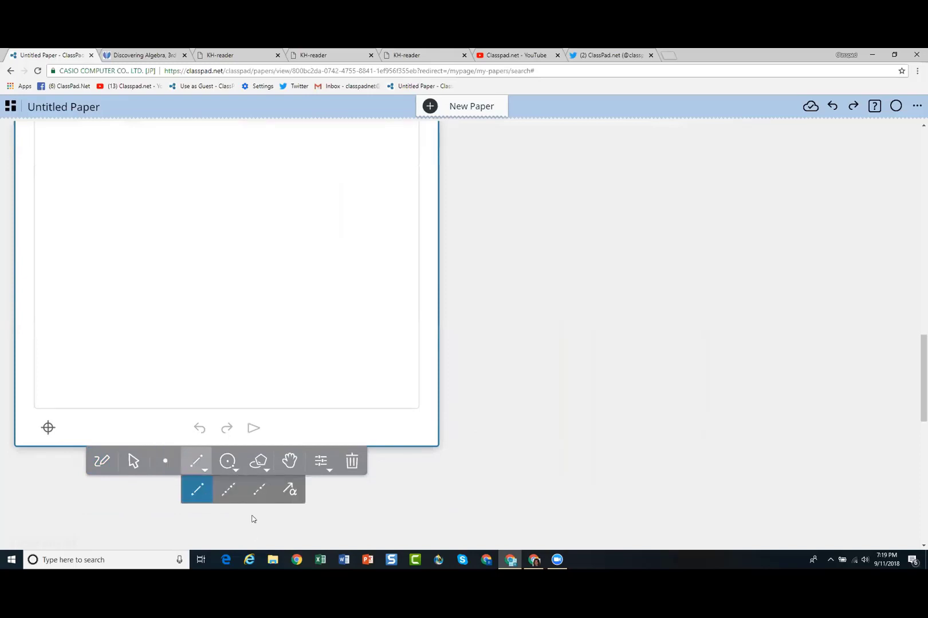
{"action": "left_click", "coordinate": [228, 467]}
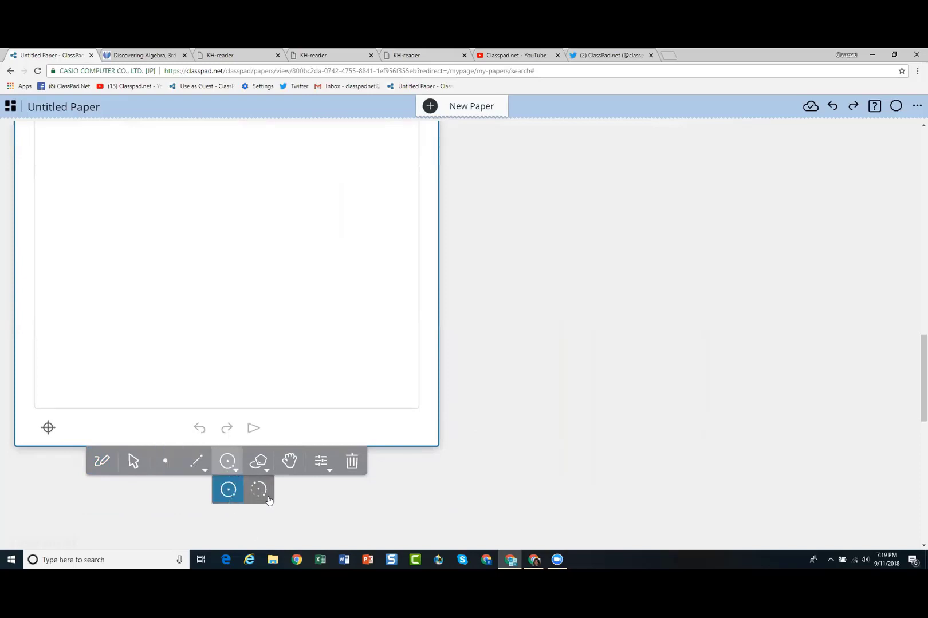
{"action": "left_click", "coordinate": [261, 465]}
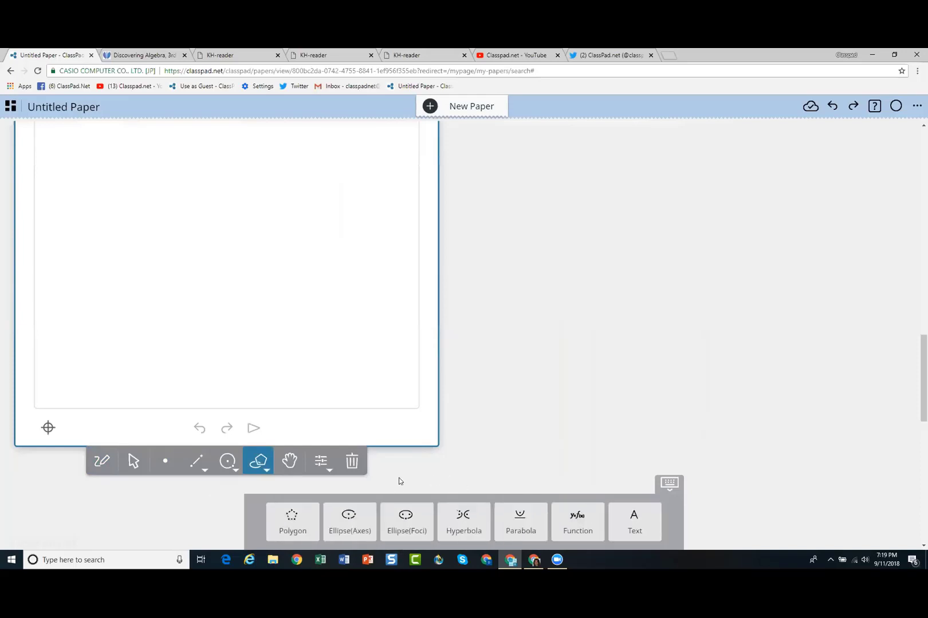
{"action": "left_click", "coordinate": [324, 471]}
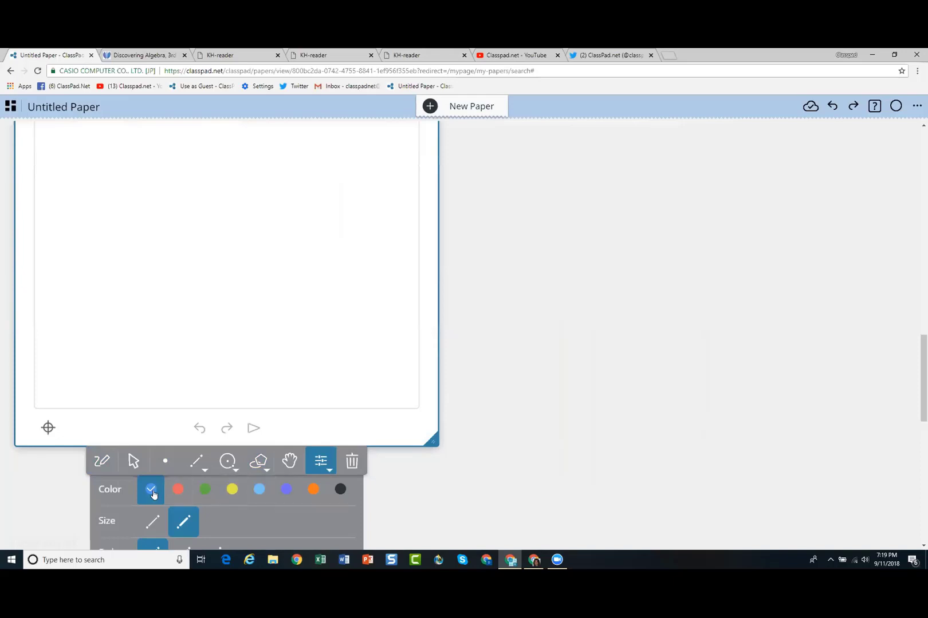
{"action": "scroll", "coordinate": [425, 497], "scroll_direction": "down", "scroll_amount": 2}
{"action": "scroll", "coordinate": [478, 438], "scroll_direction": "up", "scroll_amount": 2}
{"action": "left_click", "coordinate": [102, 468]}
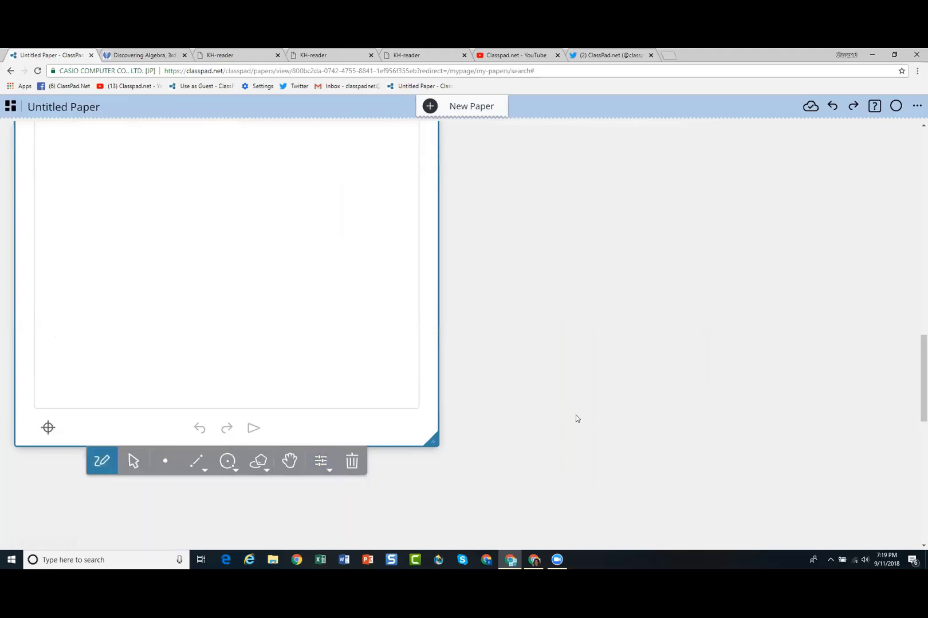
Turn off automatic labeling in the Geometry sticky's settings.
{"action": "scroll", "coordinate": [577, 418], "scroll_direction": "up", "scroll_amount": 3}
{"action": "left_click", "coordinate": [409, 234]}
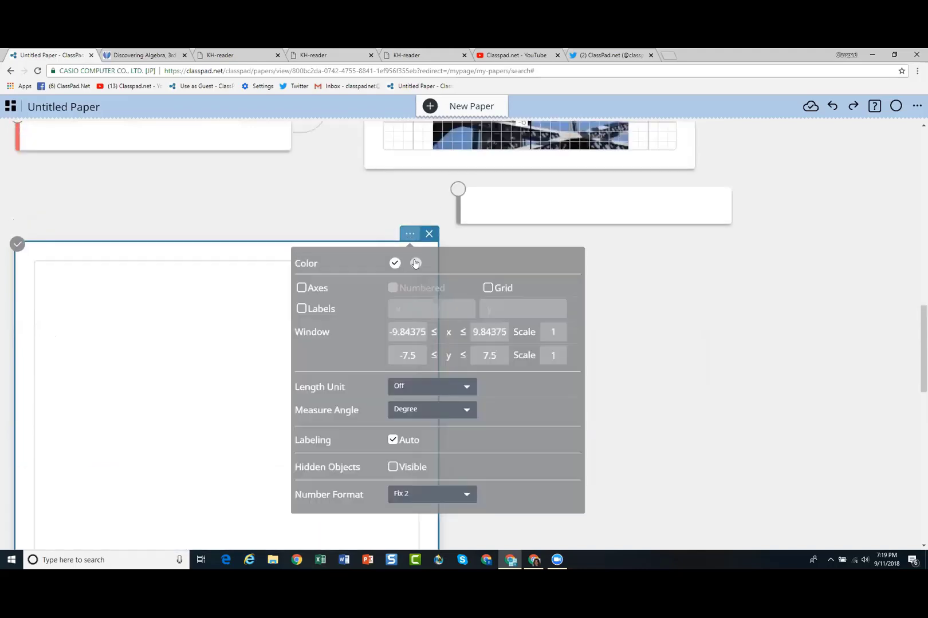
{"action": "left_click", "coordinate": [392, 440]}
{"action": "scroll", "coordinate": [704, 424], "scroll_direction": "down", "scroll_amount": 2}
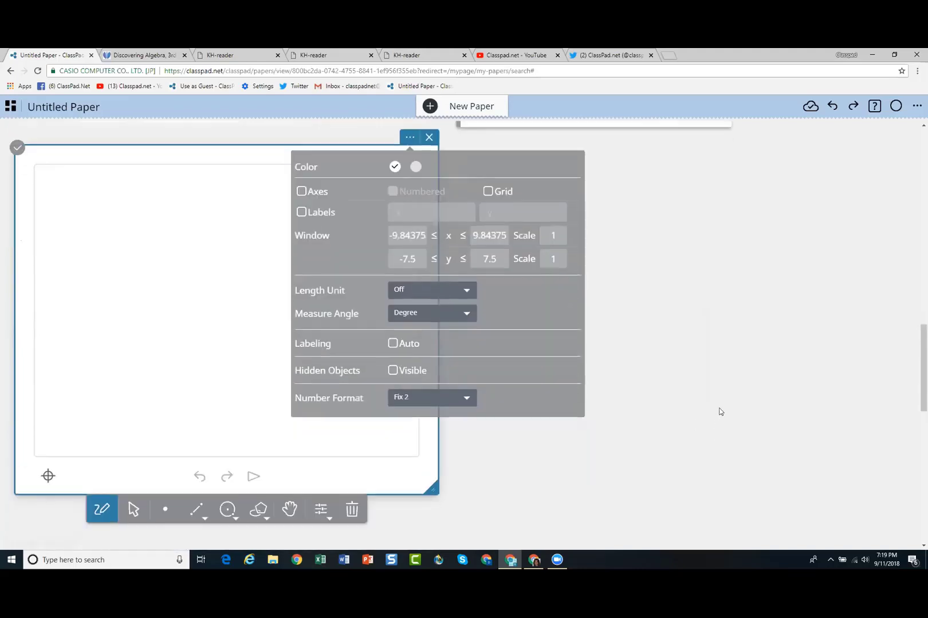
Sketch a point and a circle in the upper-left of the Geometry sticky, and move the circle's edge point to its right side.
{"action": "left_click", "coordinate": [99, 222]}
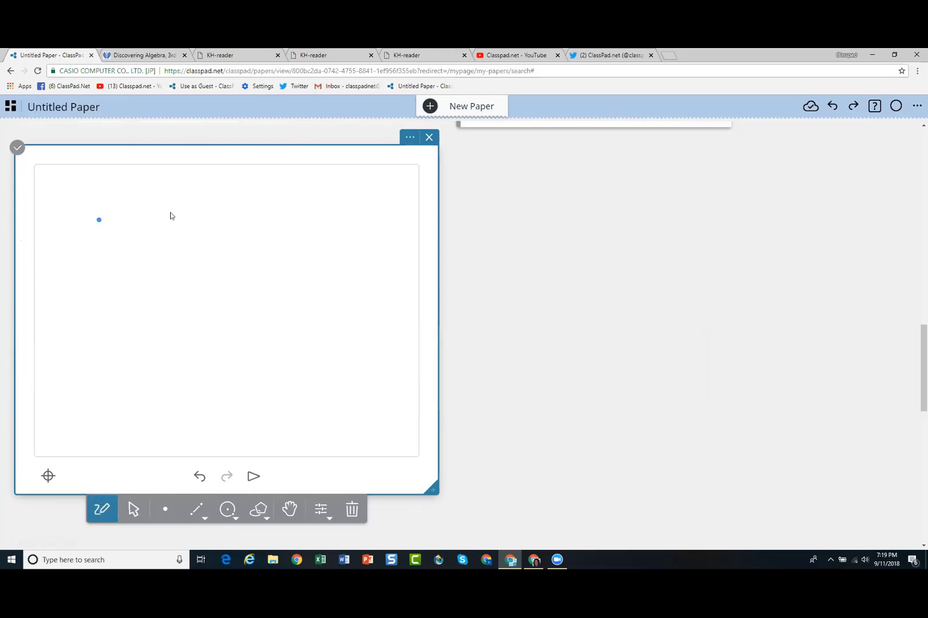
{"action": "mouse_move", "coordinate": [175, 209]}
{"action": "left_mouse_down"}
{"action": "mouse_move", "coordinate": [137, 212]}
{"action": "mouse_move", "coordinate": [118, 277]}
{"action": "mouse_move", "coordinate": [169, 285]}
{"action": "mouse_move", "coordinate": [185, 229]}
{"action": "mouse_move", "coordinate": [176, 211]}
{"action": "left_mouse_up"}
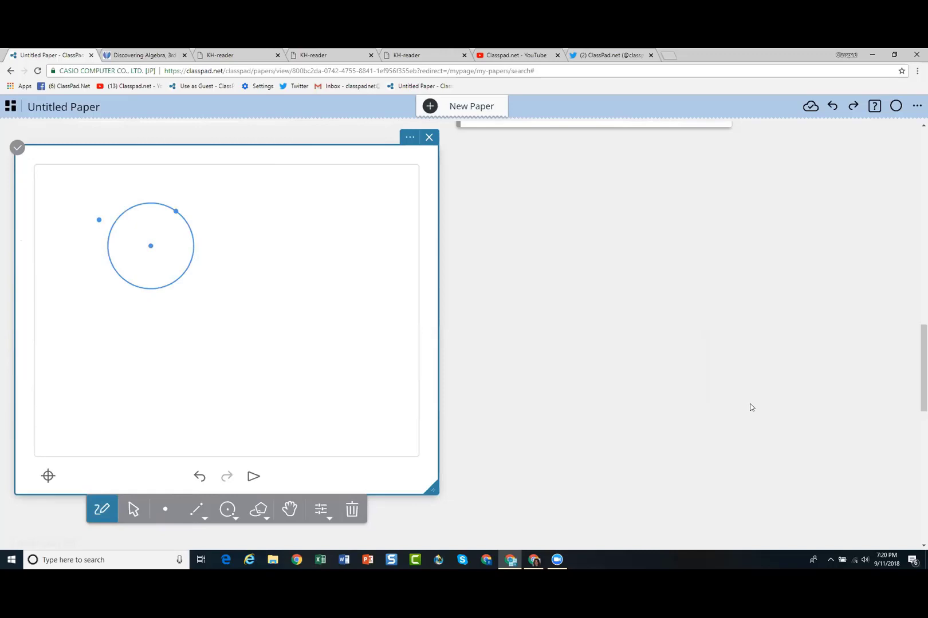
{"action": "left_click", "coordinate": [134, 511]}
{"action": "left_click_drag", "start_coordinate": [172, 164], "coordinate": [190, 206]}
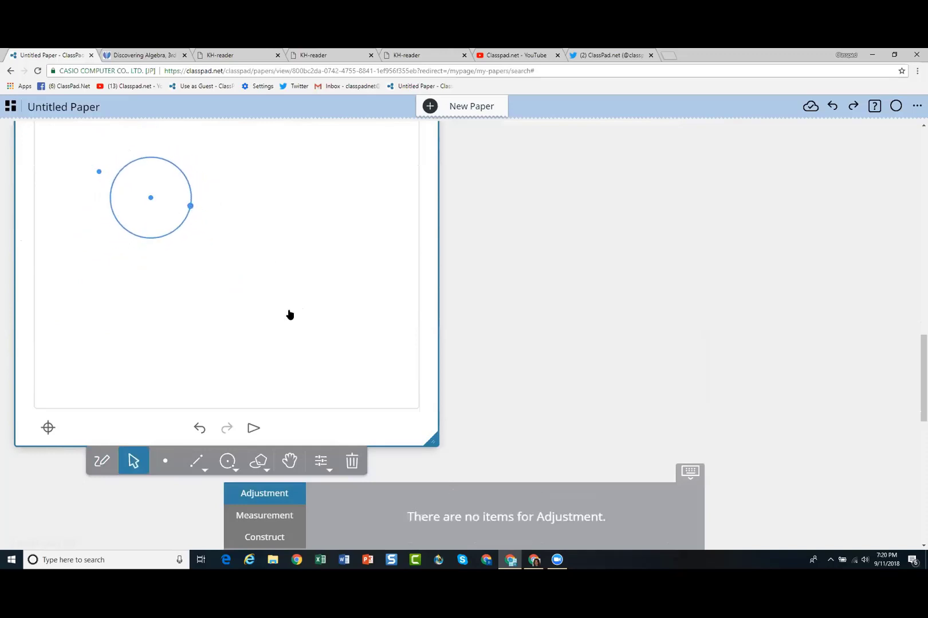
Sketch a closed four-sided polygon freehand below the circle.
{"action": "left_click", "coordinate": [108, 469]}
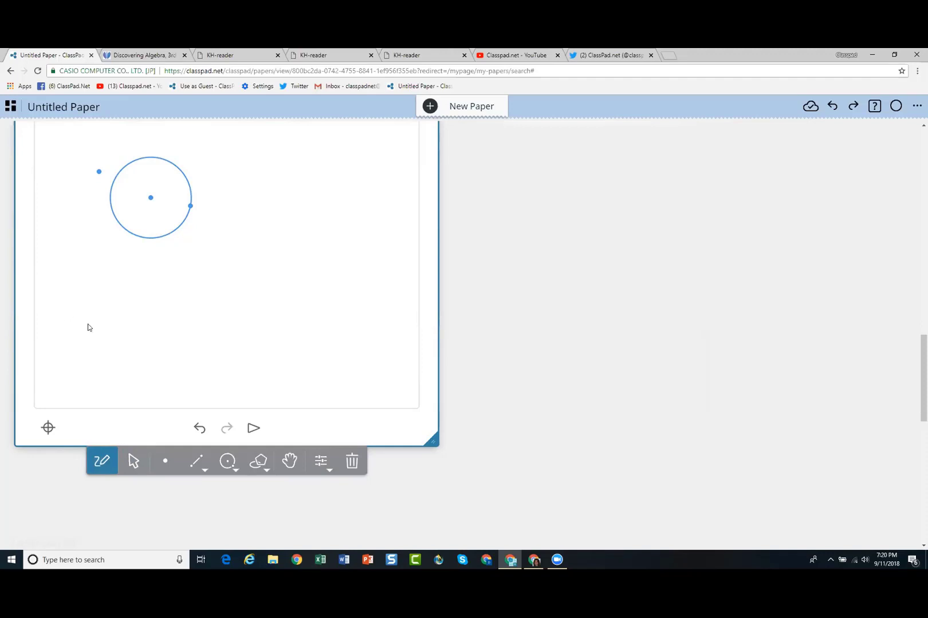
{"action": "mouse_move", "coordinate": [88, 325]}
{"action": "left_mouse_down"}
{"action": "mouse_move", "coordinate": [161, 261]}
{"action": "mouse_move", "coordinate": [186, 283]}
{"action": "left_mouse_up"}
{"action": "mouse_move", "coordinate": [212, 317]}
{"action": "left_mouse_down"}
{"action": "mouse_move", "coordinate": [178, 384]}
{"action": "mouse_move", "coordinate": [89, 331]}
{"action": "mouse_move", "coordinate": [96, 327]}
{"action": "left_mouse_up"}
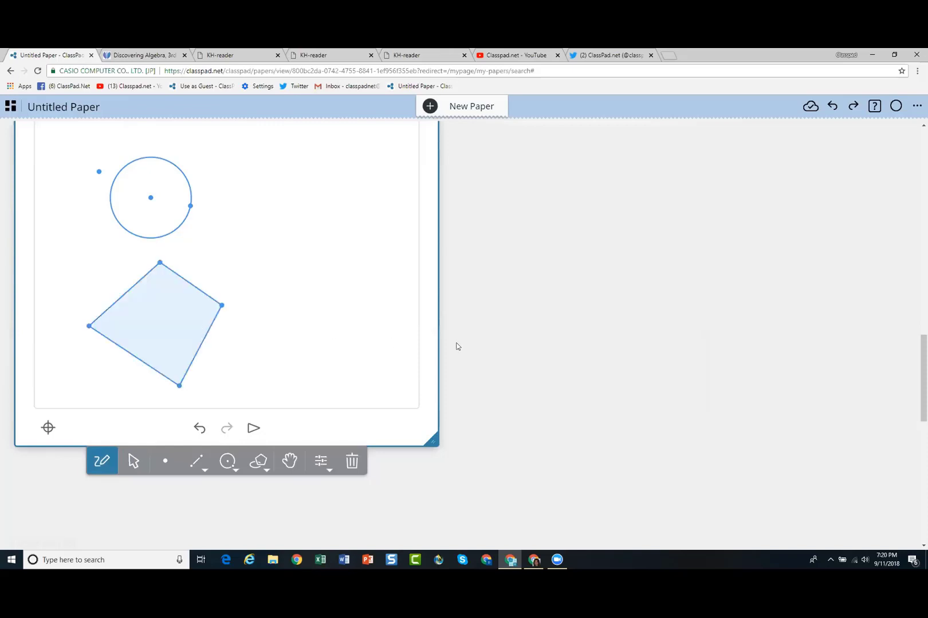
Examine the available Adjustment, Measurement and Construct operations for geometry objects.
{"action": "left_click", "coordinate": [134, 461]}
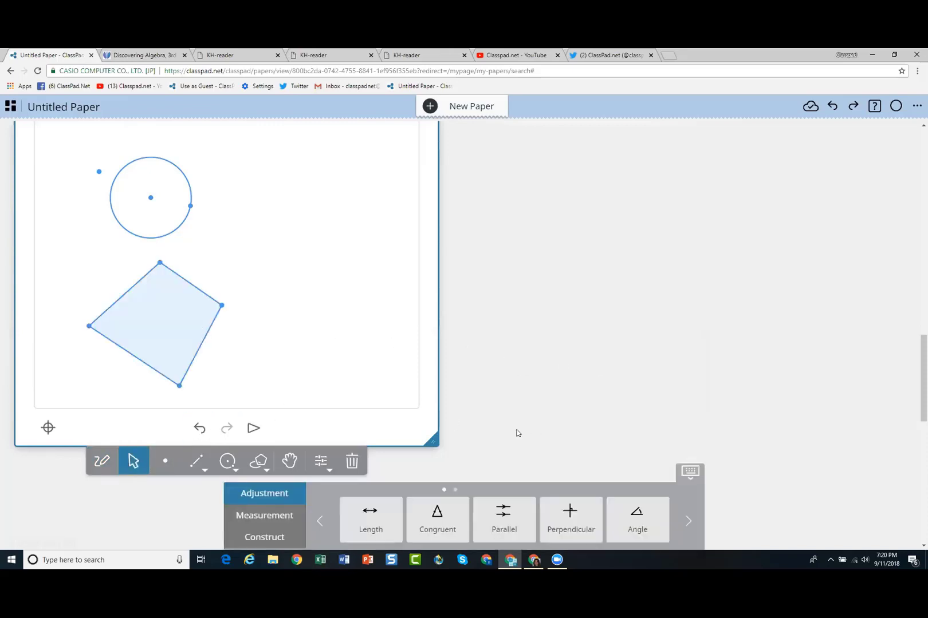
{"action": "left_click", "coordinate": [288, 519]}
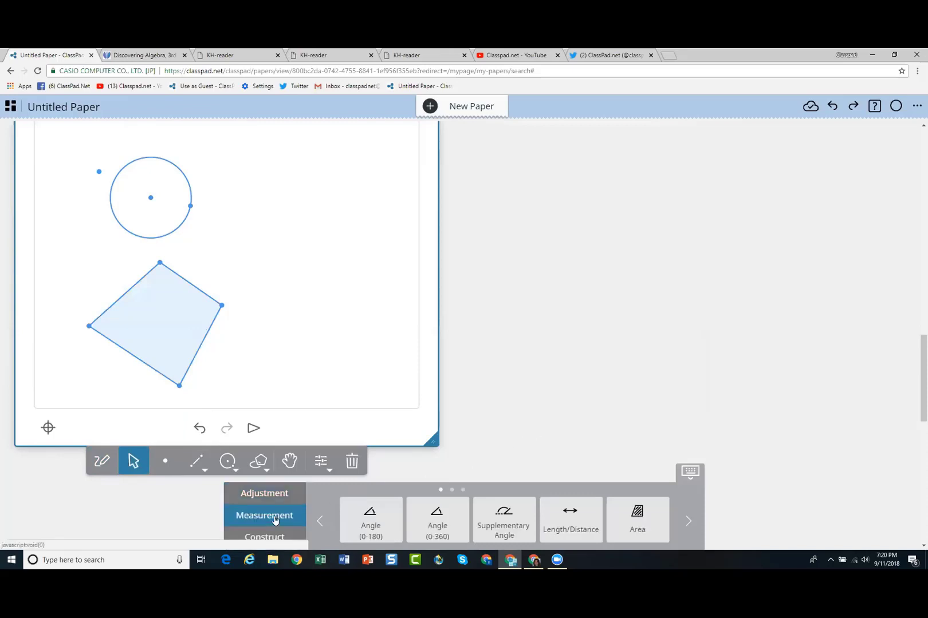
{"action": "left_click", "coordinate": [684, 521]}
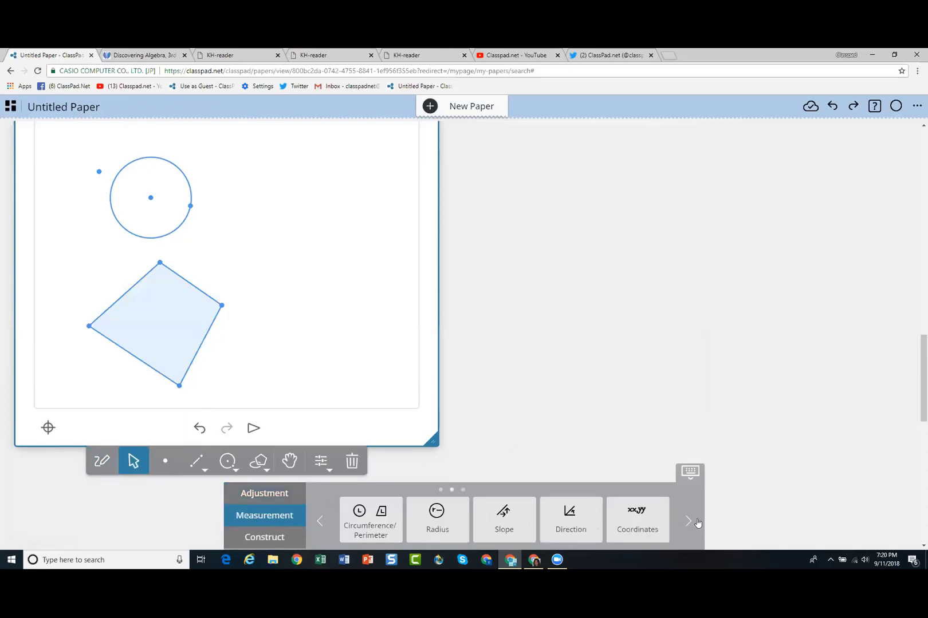
{"action": "left_click", "coordinate": [280, 545]}
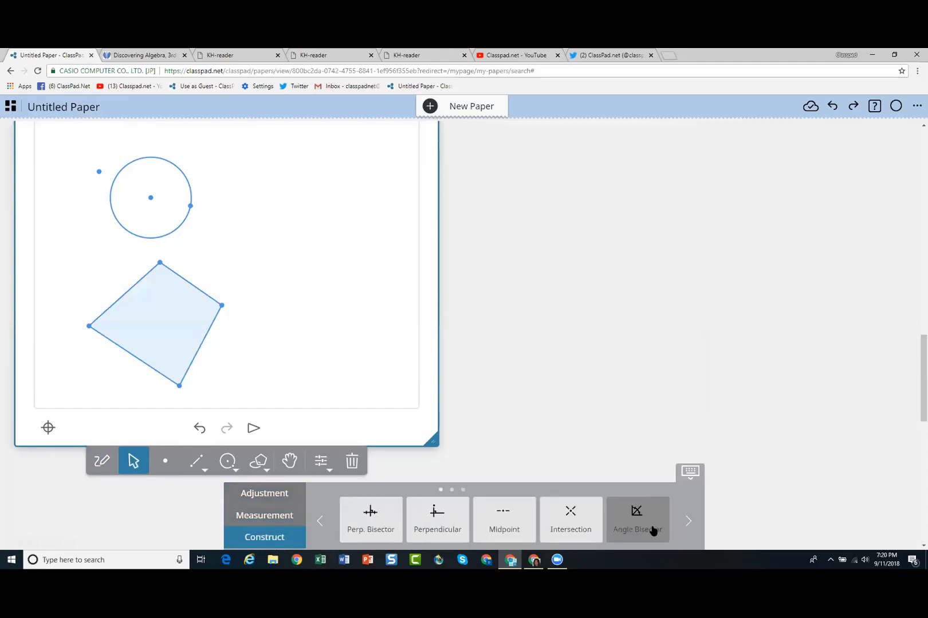
{"action": "left_click", "coordinate": [688, 522]}
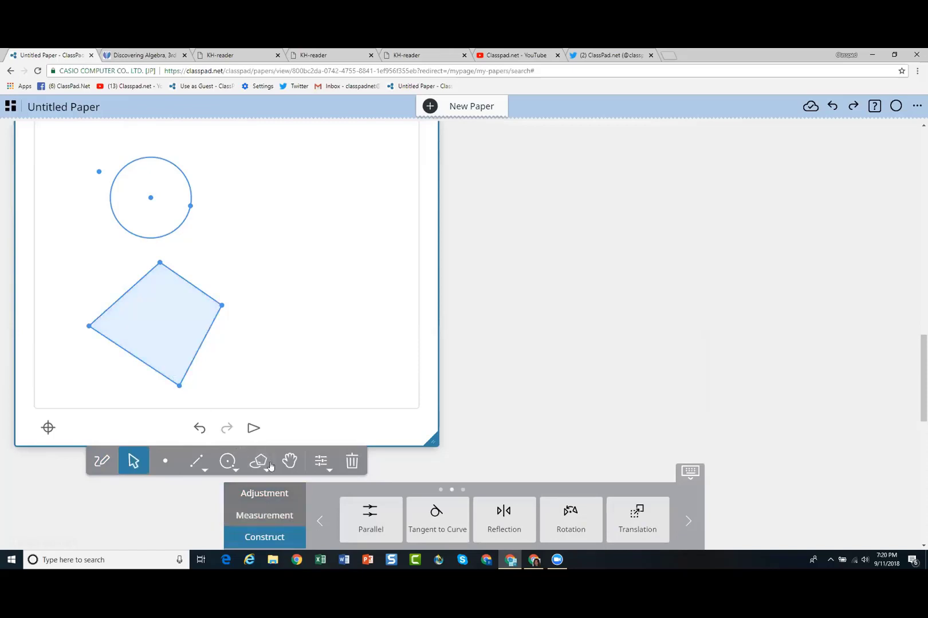
Measure the quadrilateral's bottom and top angles from their adjacent sides, attaching the angle measurements to the Geometry sticky.
{"action": "left_click", "coordinate": [234, 511]}
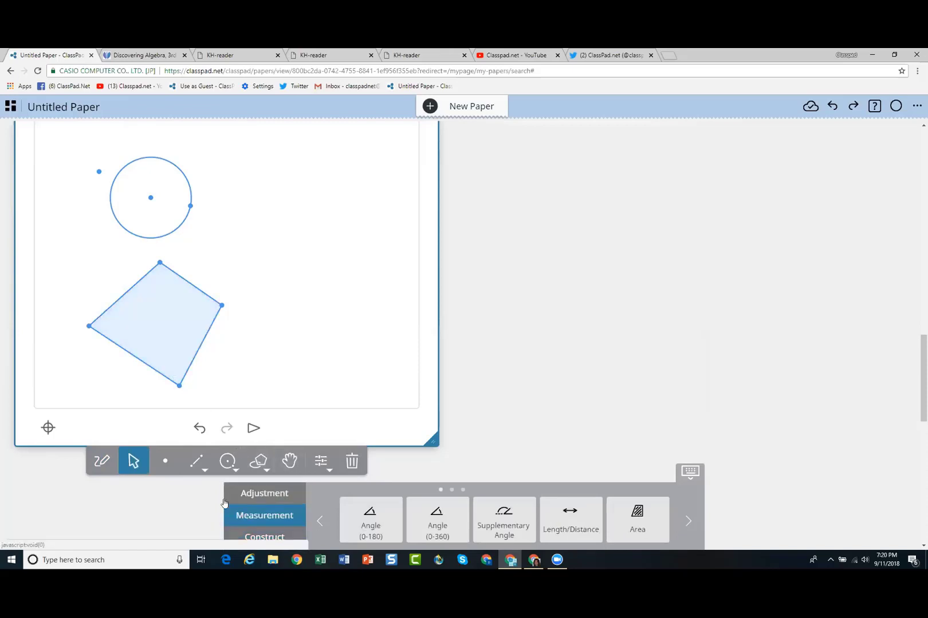
{"action": "left_click", "coordinate": [198, 356]}
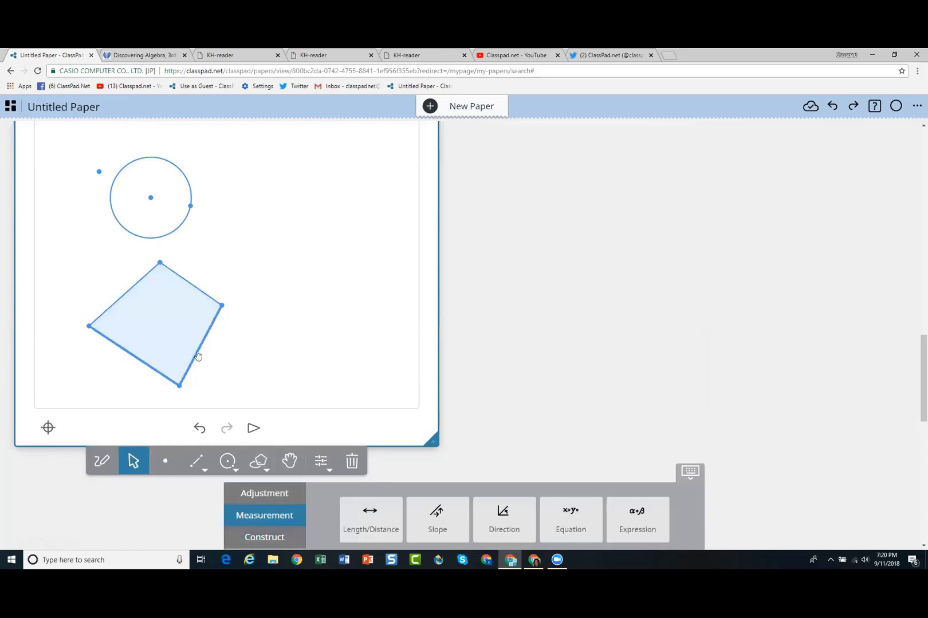
{"action": "left_click", "coordinate": [198, 356]}
{"action": "left_click", "coordinate": [370, 521]}
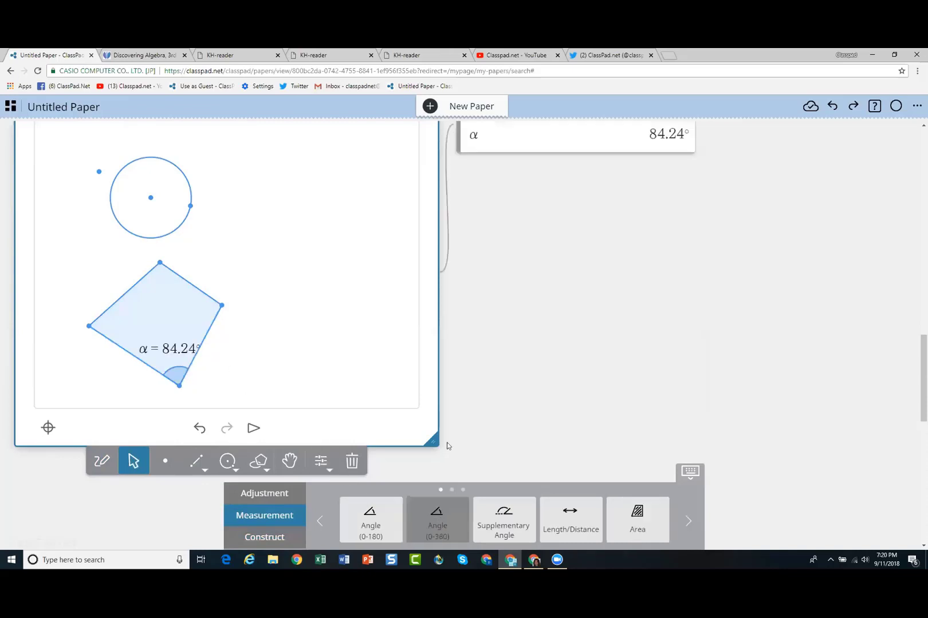
{"action": "left_click", "coordinate": [136, 284]}
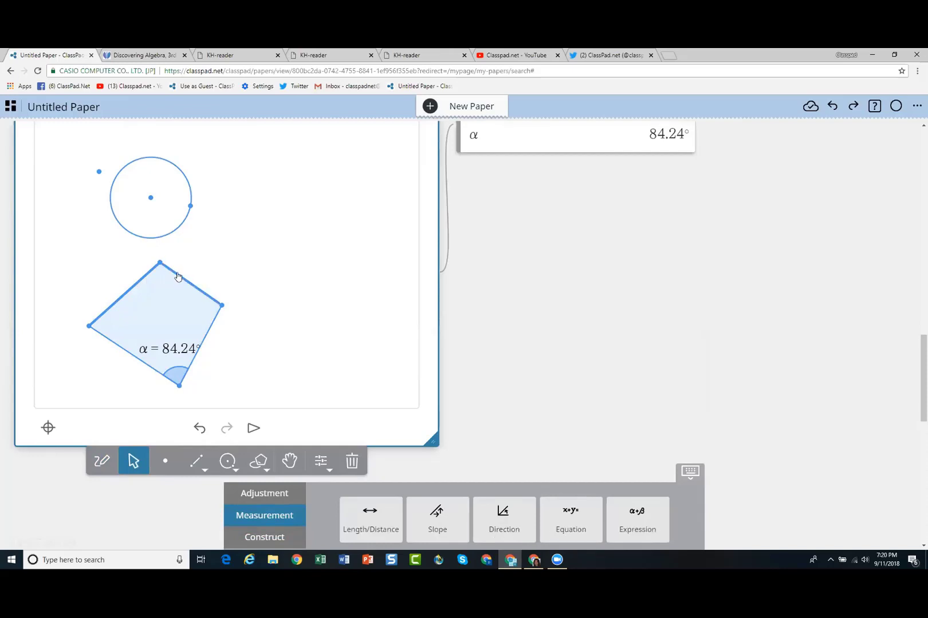
{"action": "left_click", "coordinate": [178, 274]}
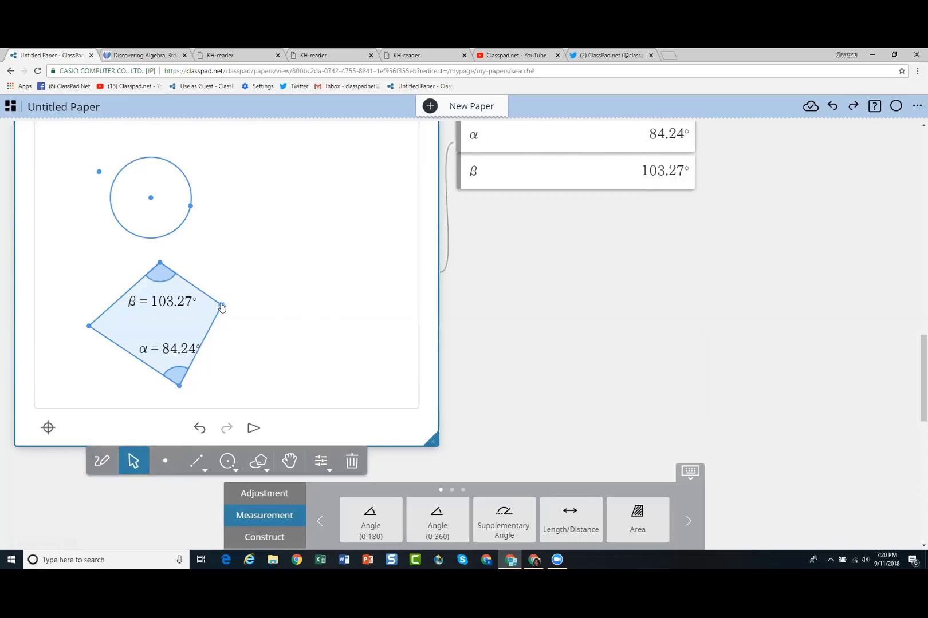
Reshape the quadrilateral by moving its right vertex far up and to the right and its top vertex slightly left.
{"action": "left_click_drag", "start_coordinate": [222, 307], "coordinate": [341, 250]}
{"action": "left_click_drag", "start_coordinate": [178, 258], "coordinate": [151, 264]}
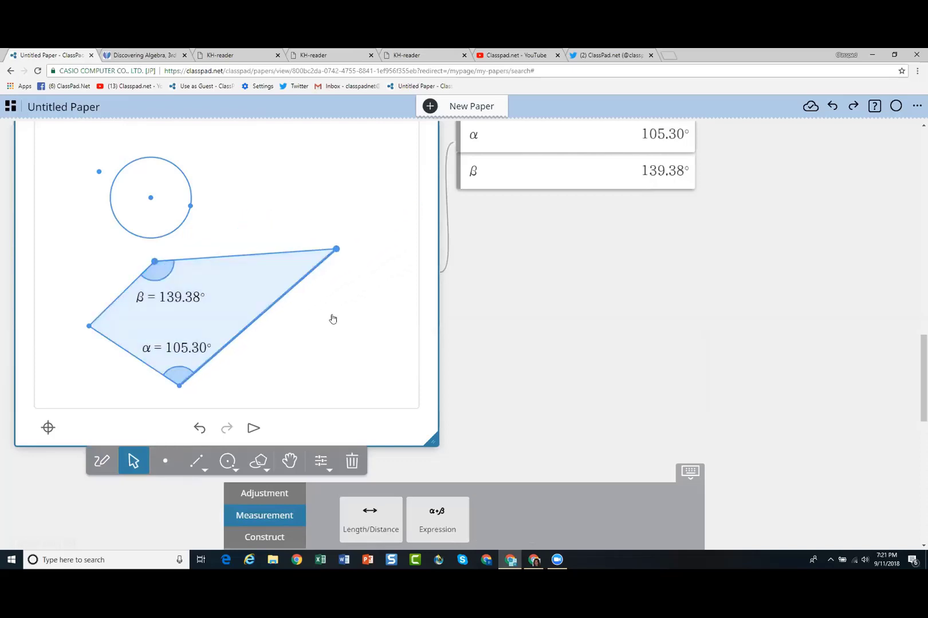
{"action": "left_click", "coordinate": [337, 335]}
Convert the whole quadrilateral into a regular polygon with the Regular Polygon adjustment.
{"action": "left_click", "coordinate": [237, 287]}
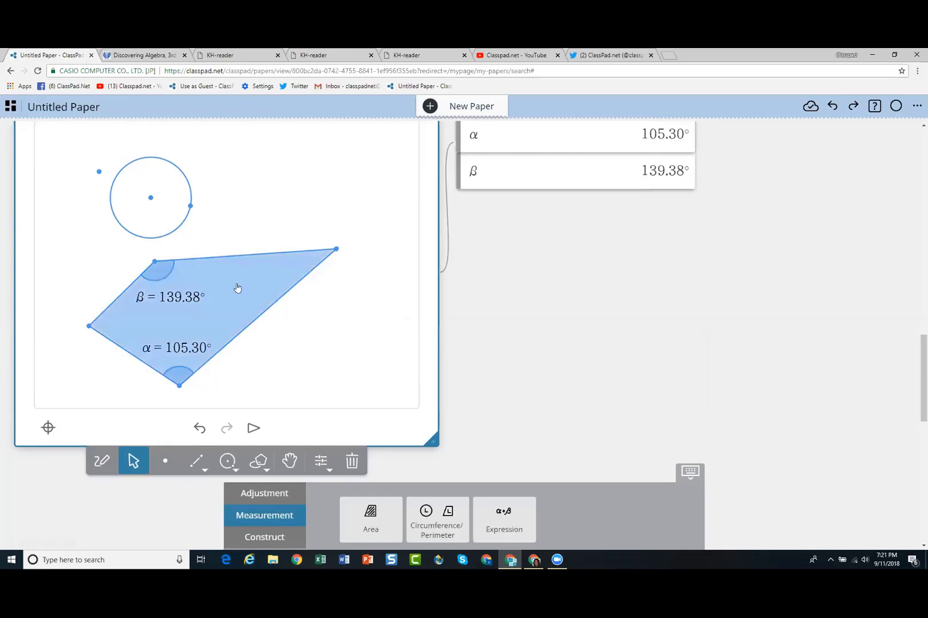
{"action": "left_click", "coordinate": [268, 495]}
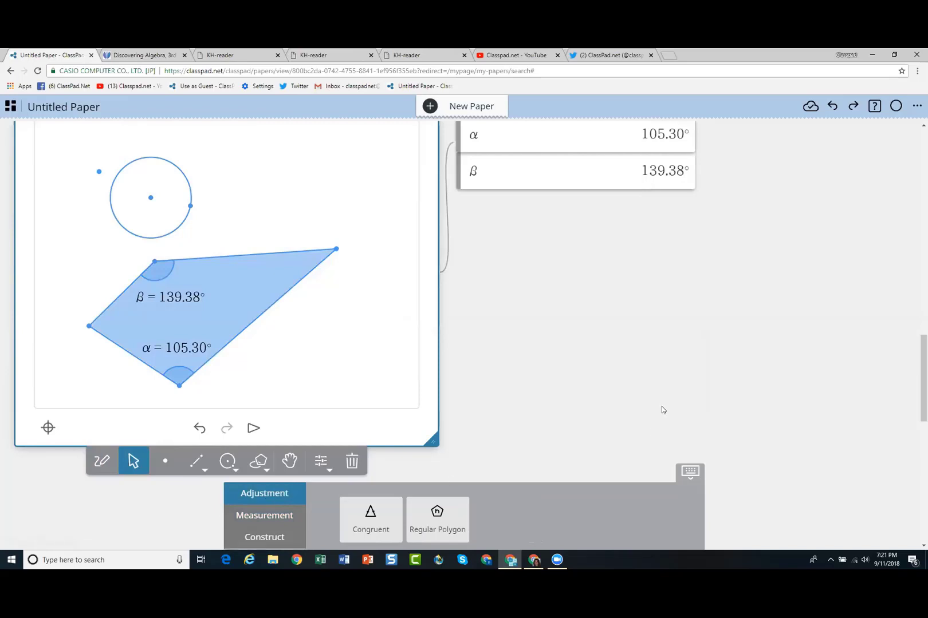
{"action": "left_click", "coordinate": [440, 529]}
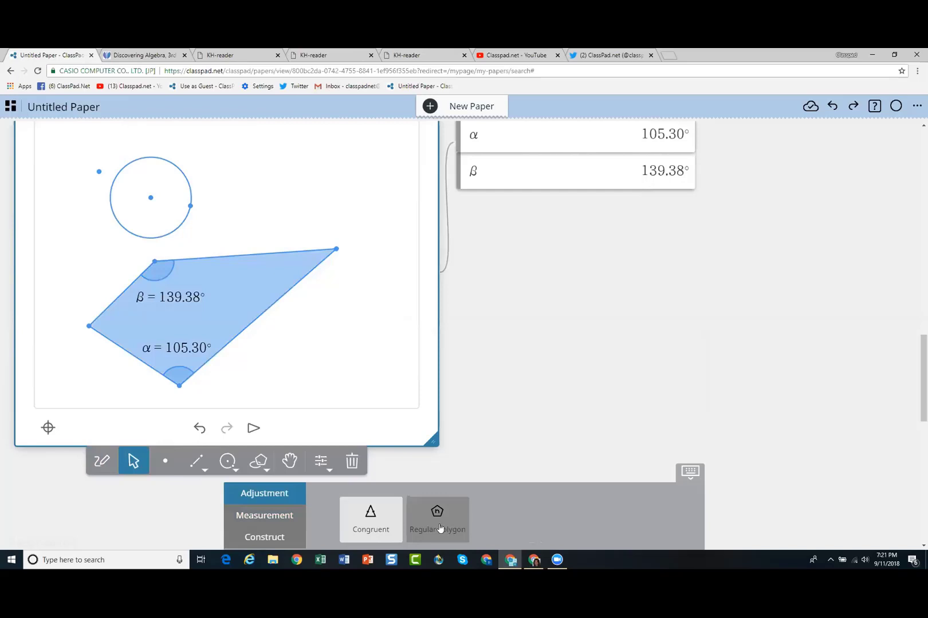
{"action": "left_click", "coordinate": [440, 529]}
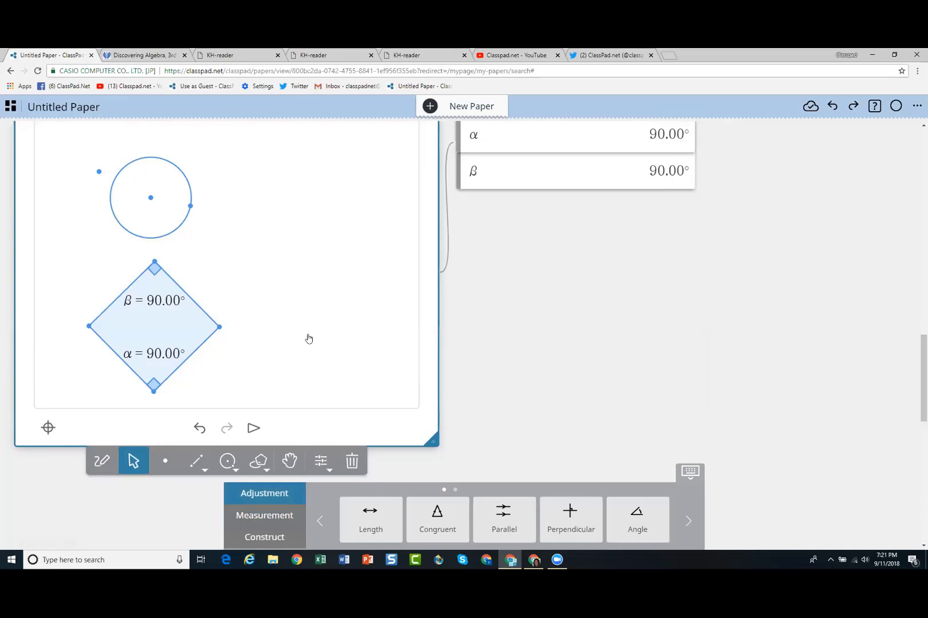
Deselect the Geometry sticky and add an empty spreadsheet-style data sticky with columns A and B in the free area below it.
{"action": "scroll", "coordinate": [631, 331], "scroll_direction": "down", "scroll_amount": 8}
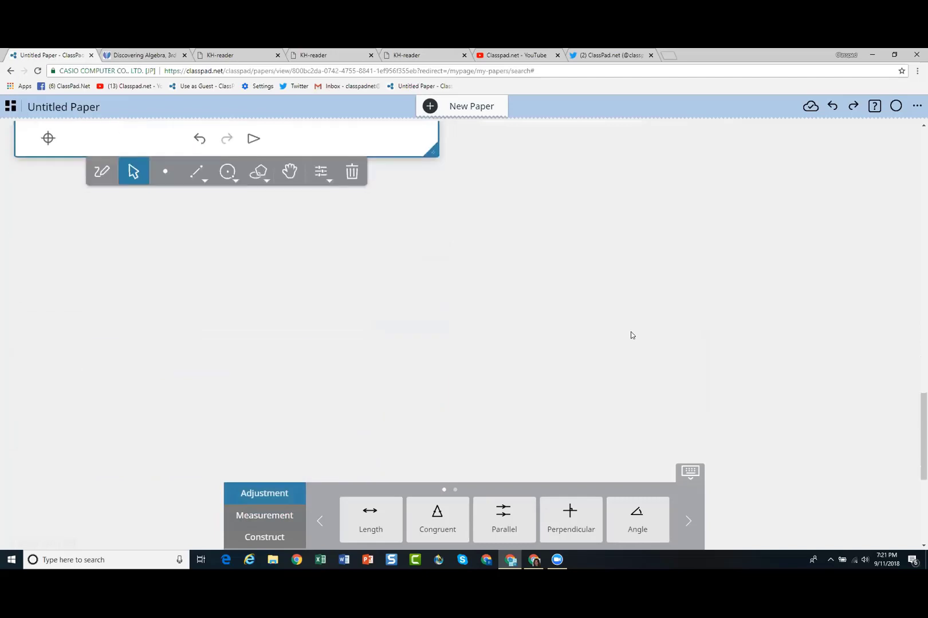
{"action": "scroll", "coordinate": [321, 239], "scroll_direction": "up", "scroll_amount": 1}
{"action": "scroll", "coordinate": [155, 245], "scroll_direction": "down", "scroll_amount": 1}
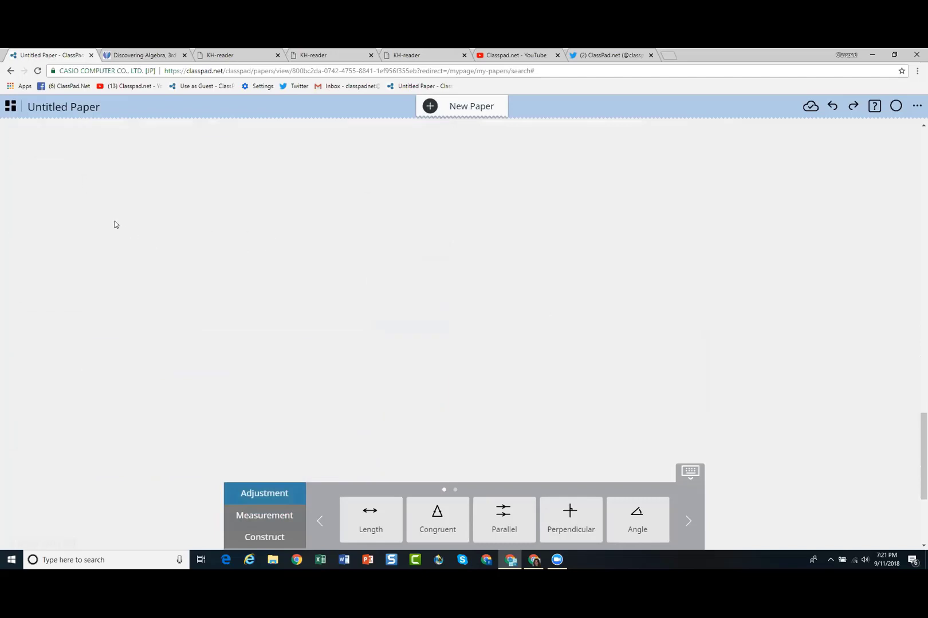
{"action": "left_click", "coordinate": [94, 177]}
{"action": "scroll", "coordinate": [624, 298], "scroll_direction": "up", "scroll_amount": 8}
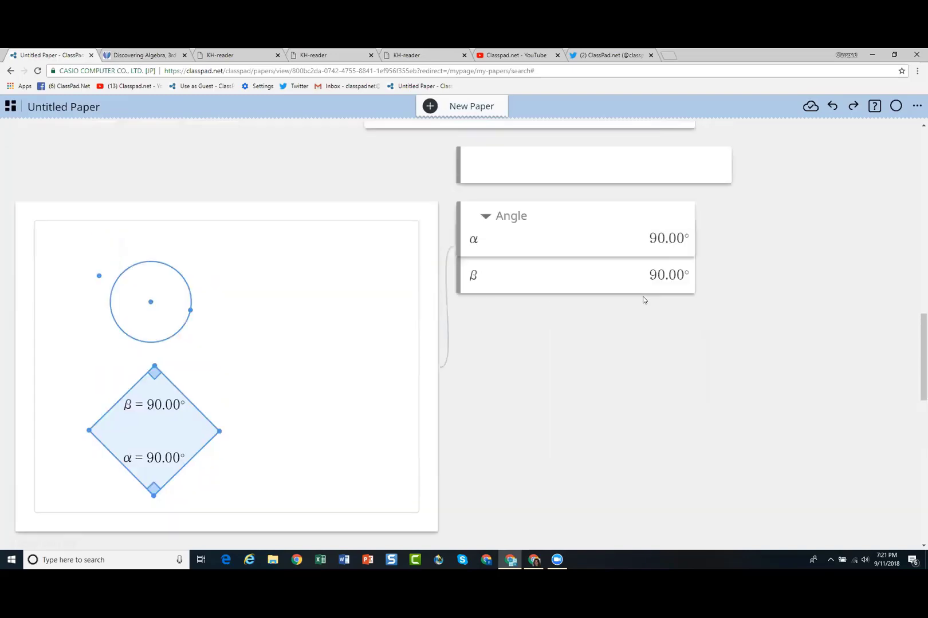
{"action": "scroll", "coordinate": [642, 299], "scroll_direction": "up", "scroll_amount": 15}
{"action": "scroll", "coordinate": [642, 299], "scroll_direction": "down", "scroll_amount": 5}
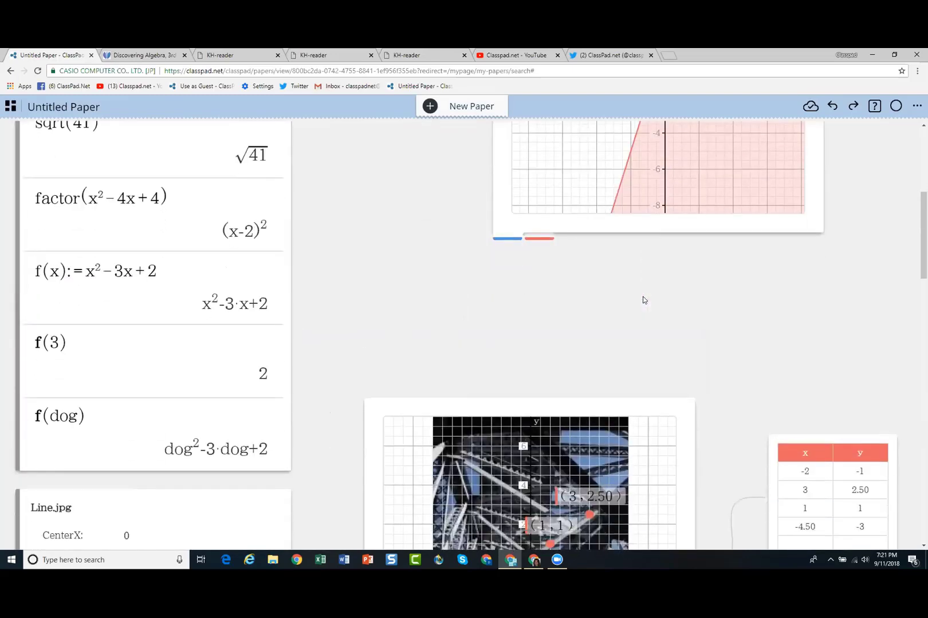
{"action": "scroll", "coordinate": [642, 300], "scroll_direction": "down", "scroll_amount": 10}
{"action": "scroll", "coordinate": [391, 297], "scroll_direction": "up", "scroll_amount": 3}
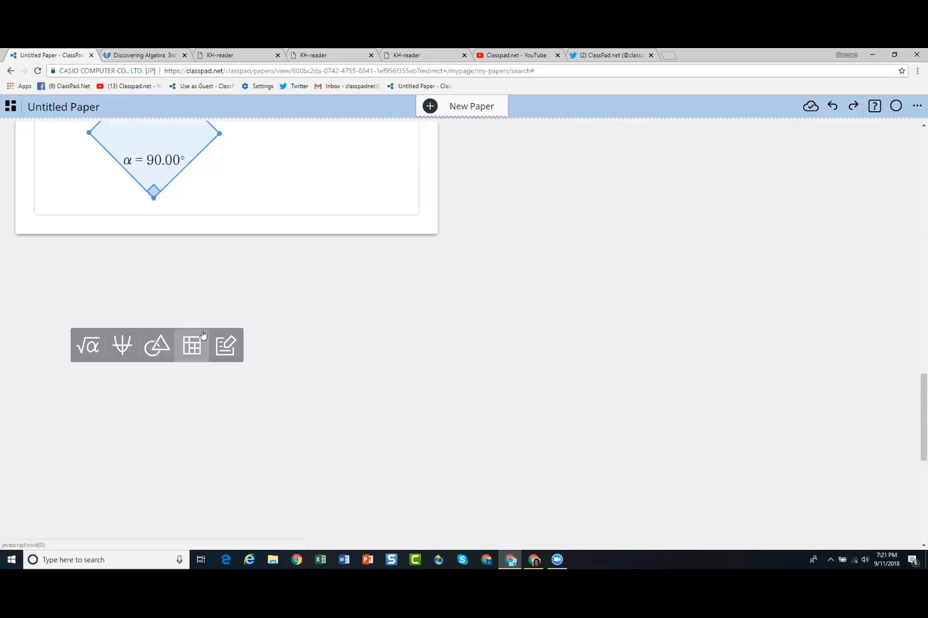
{"action": "left_click", "coordinate": [186, 351]}
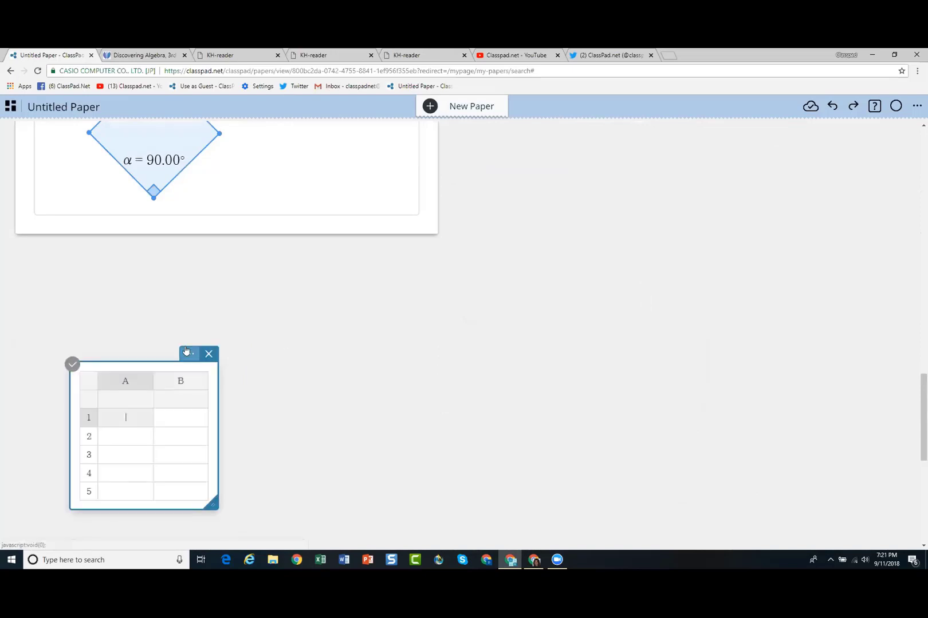
Move the empty data sticky up to just below the Geometry sticky and look through the Statistics commands available for column A.
{"action": "left_click_drag", "start_coordinate": [153, 366], "coordinate": [116, 293]}
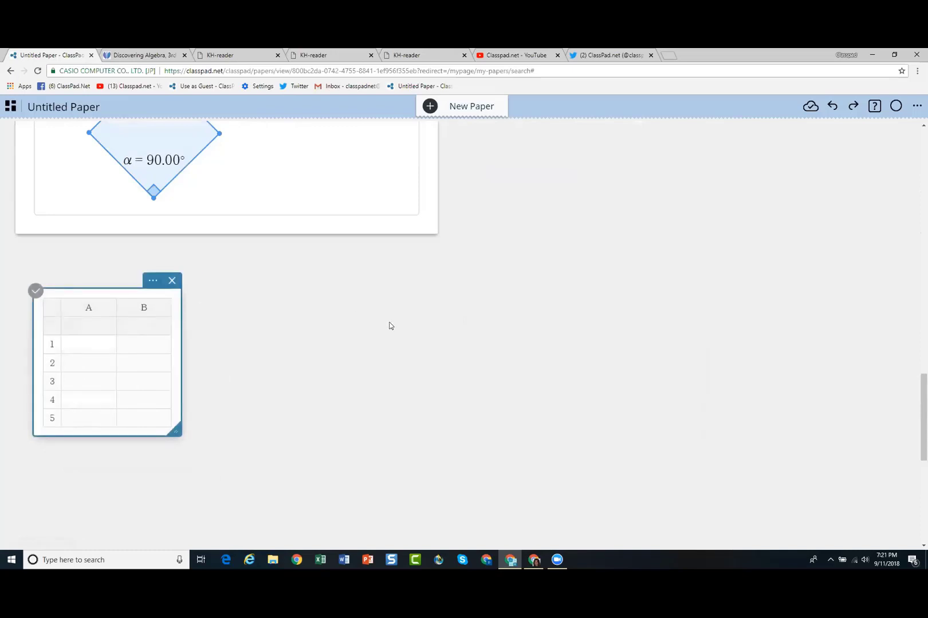
{"action": "left_click", "coordinate": [79, 332]}
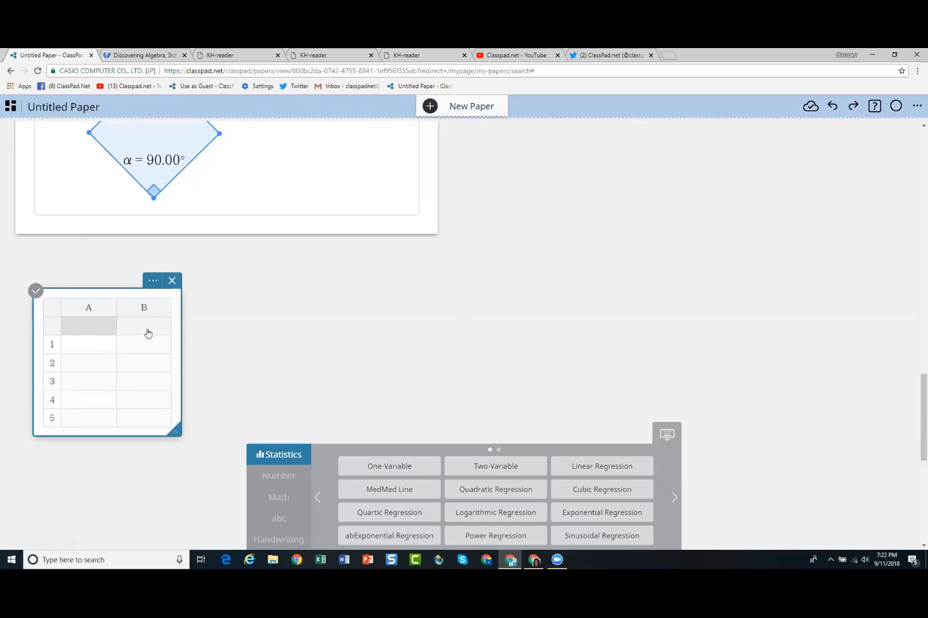
{"action": "left_click", "coordinate": [92, 308]}
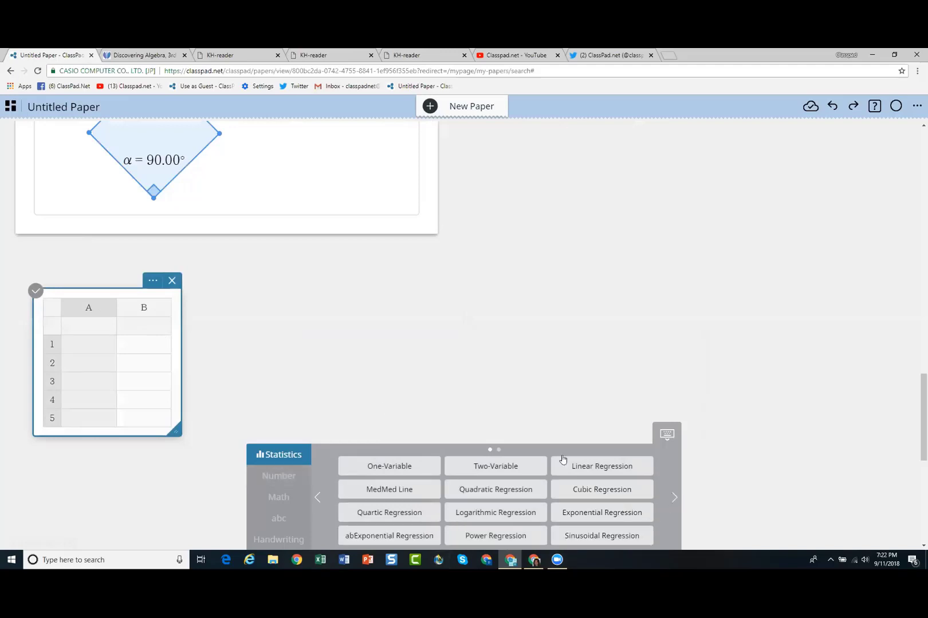
{"action": "left_click", "coordinate": [673, 498]}
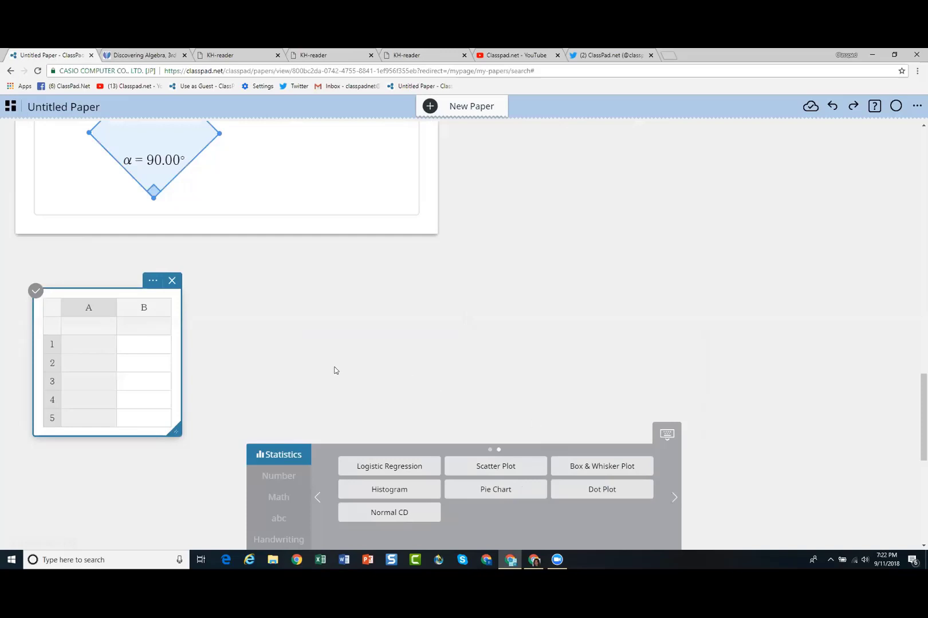
{"action": "left_click", "coordinate": [229, 348]}
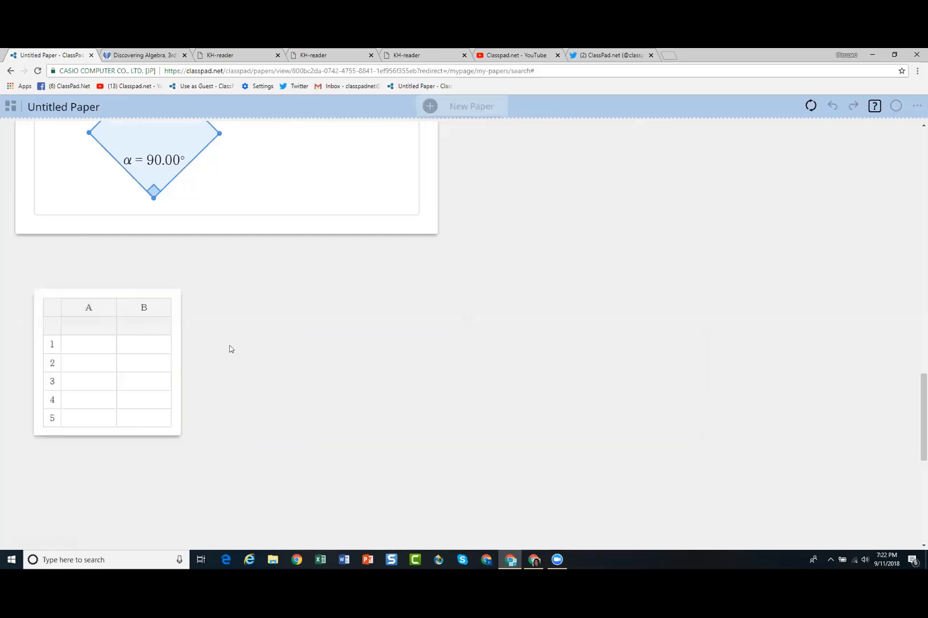
Enter the values 1, 2, 3, 4 and 5 in rows 1 to 5 of column A.
{"action": "left_click", "coordinate": [83, 346]}
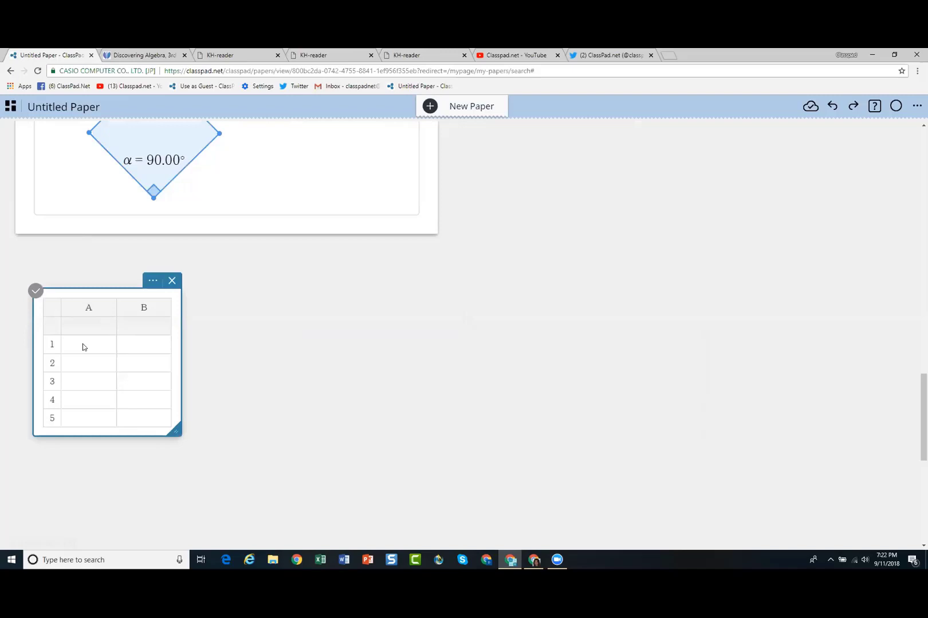
{"action": "left_click", "coordinate": [82, 347]}
{"action": "type", "text": "1"}
{"action": "key", "text": "Return"}
{"action": "type", "text": "2"}
{"action": "key", "text": "Return"}
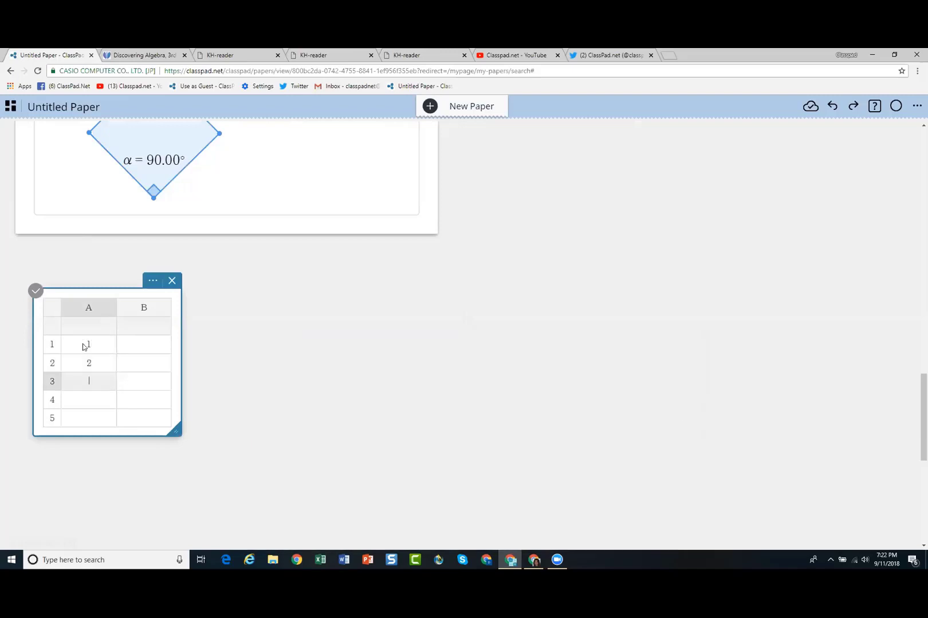
{"action": "type", "text": "3"}
{"action": "key", "text": "Return"}
{"action": "type", "text": "4"}
{"action": "key", "text": "Return"}
{"action": "type", "text": "5"}
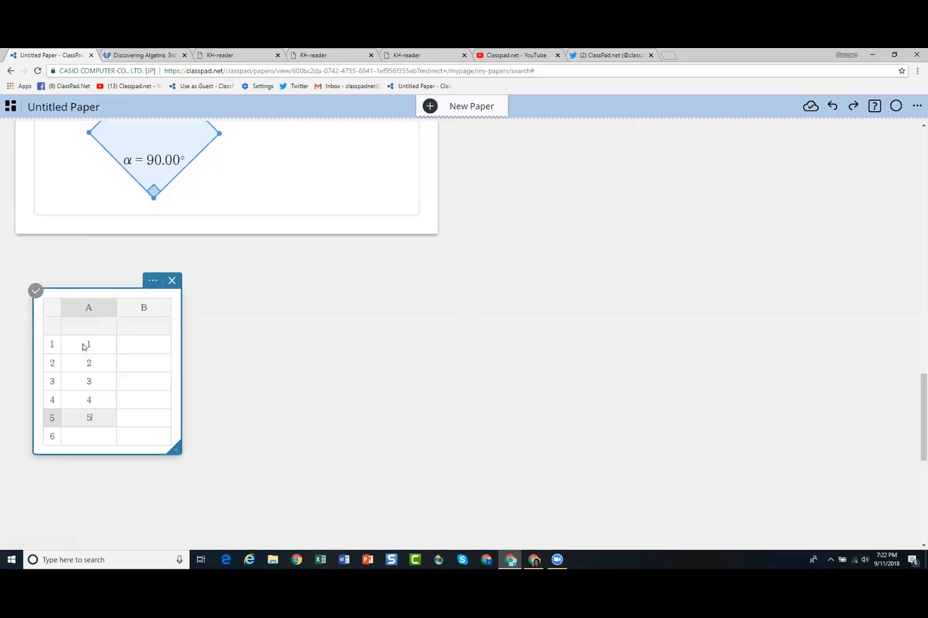
Enter the values 7, 22, 5, 7 and 12 in rows 1 to 5 of column B.
{"action": "left_click", "coordinate": [138, 341]}
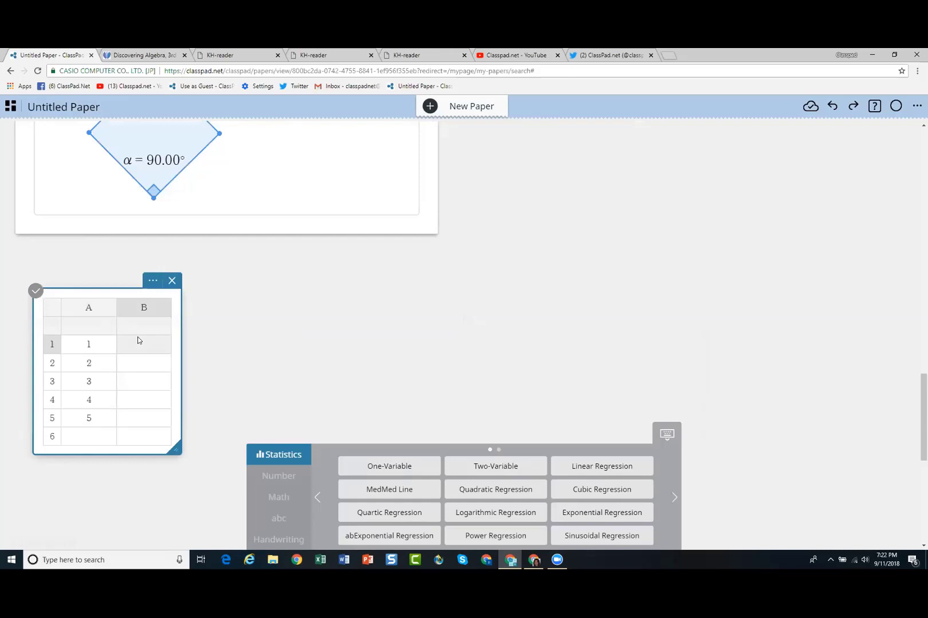
{"action": "type", "text": "7"}
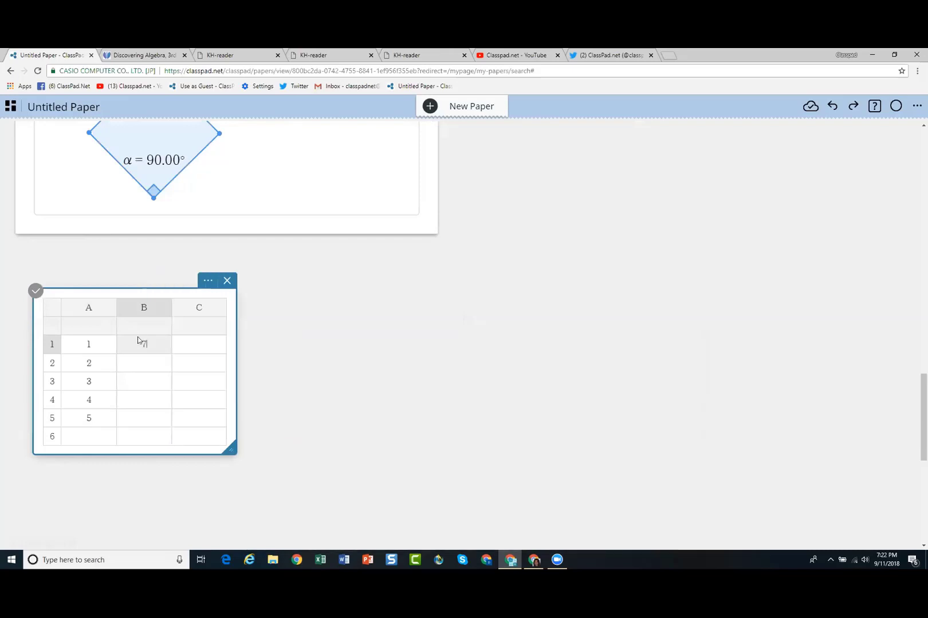
{"action": "key", "text": "Return"}
{"action": "type", "text": "22"}
{"action": "key", "text": "Return"}
{"action": "type", "text": "5"}
{"action": "key", "text": "Return"}
{"action": "type", "text": "7"}
{"action": "key", "text": "Return"}
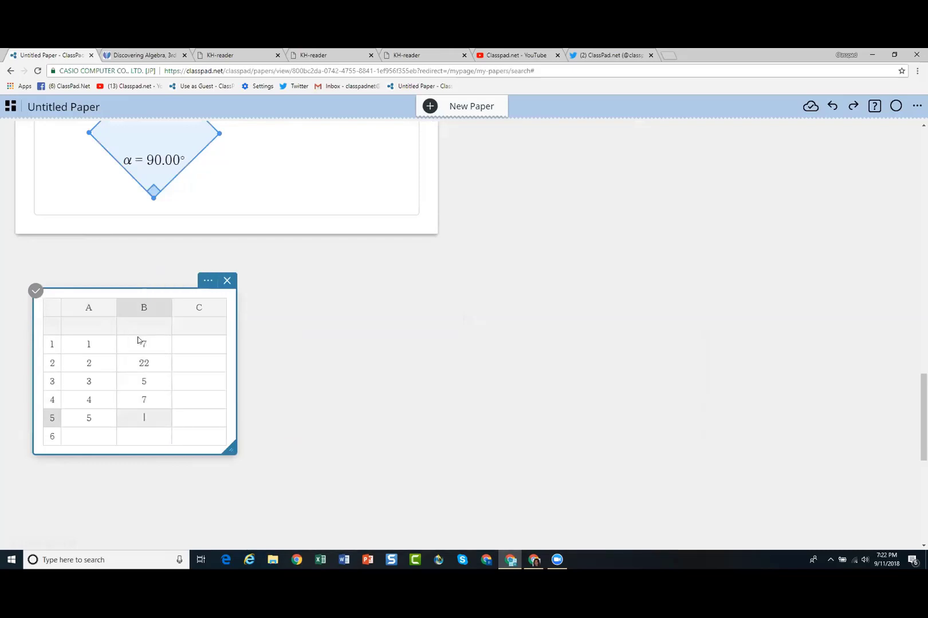
{"action": "type", "text": "12"}
{"action": "key", "text": "Return"}
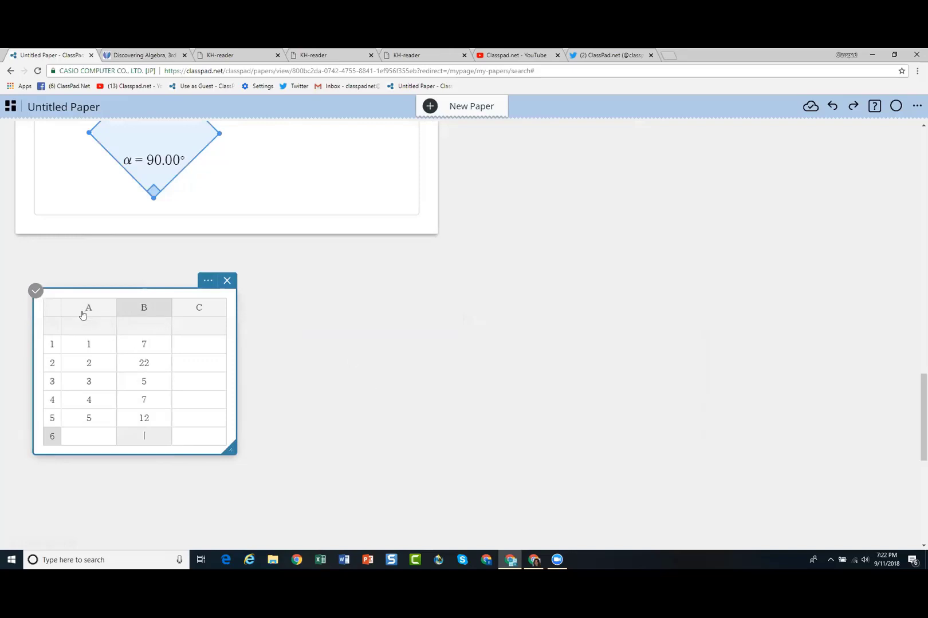
Calculate the One-Variable statistics of column B and expand the result sticky to its full list.
{"action": "left_click", "coordinate": [143, 310]}
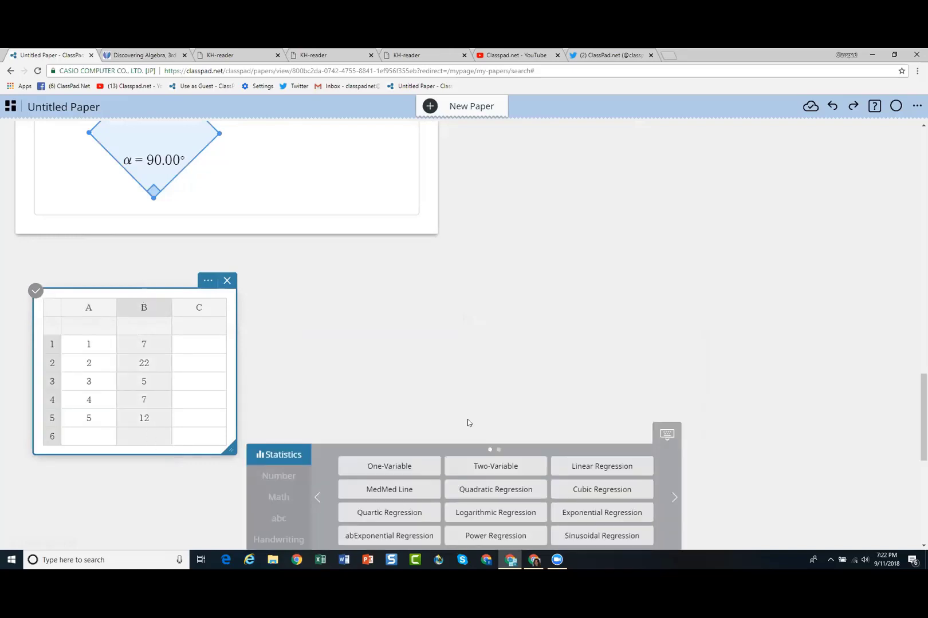
{"action": "left_click", "coordinate": [382, 467]}
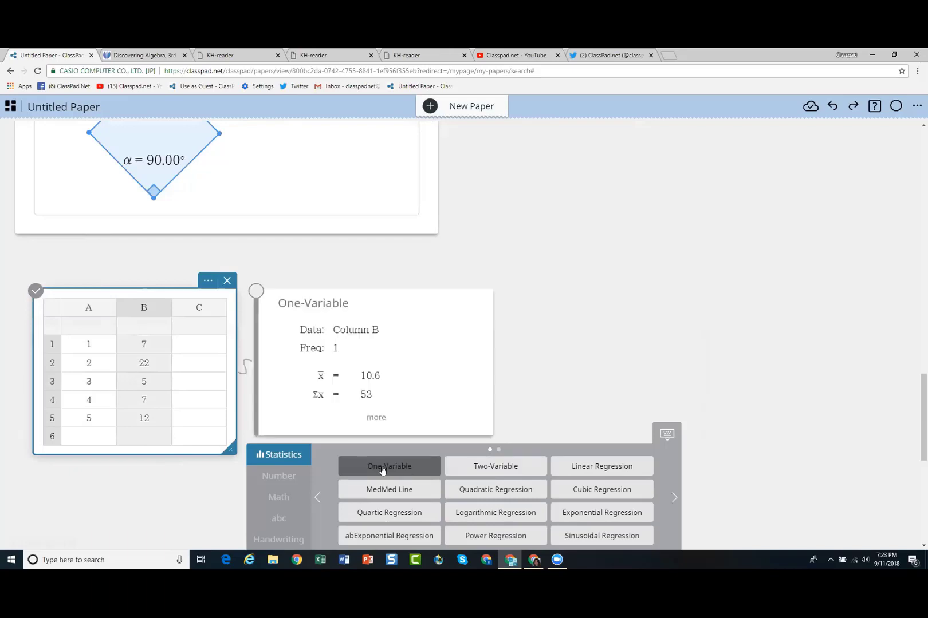
{"action": "left_click", "coordinate": [377, 419]}
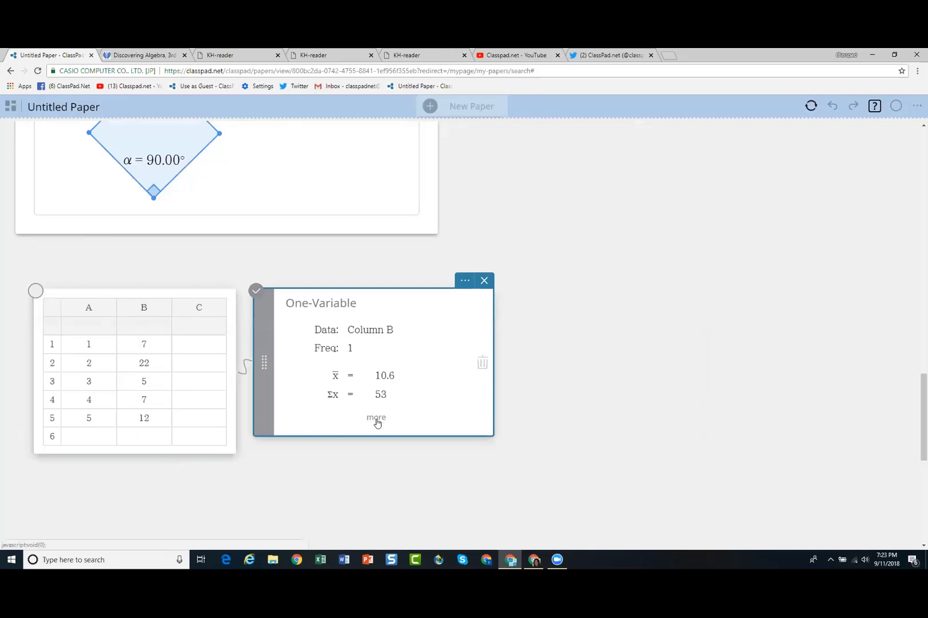
{"action": "left_click", "coordinate": [377, 418]}
{"action": "scroll", "coordinate": [565, 432], "scroll_direction": "down", "scroll_amount": 3}
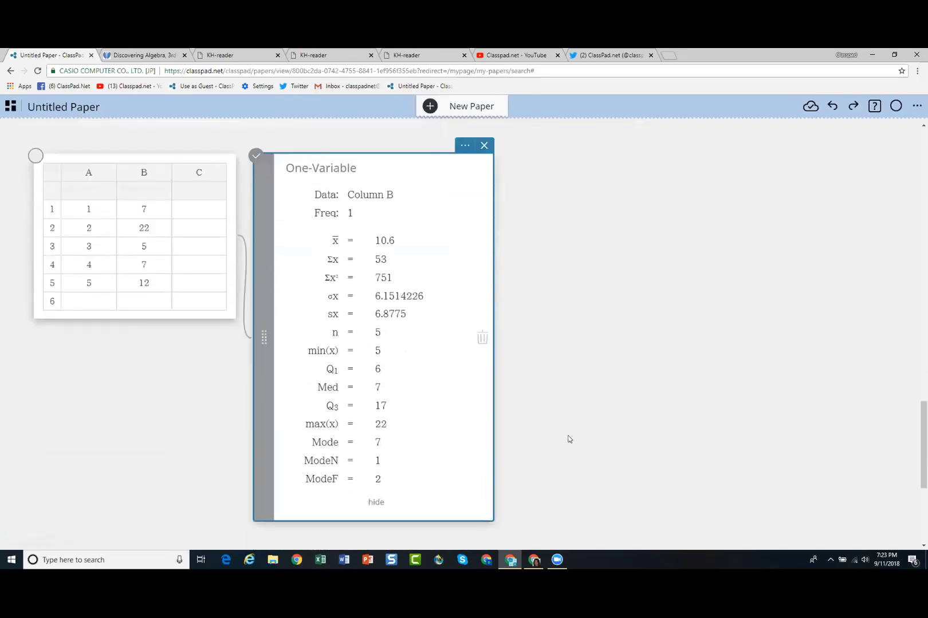
Move the One-Variable result sticky directly below the data table and deselect it.
{"action": "scroll", "coordinate": [569, 438], "scroll_direction": "up", "scroll_amount": 2}
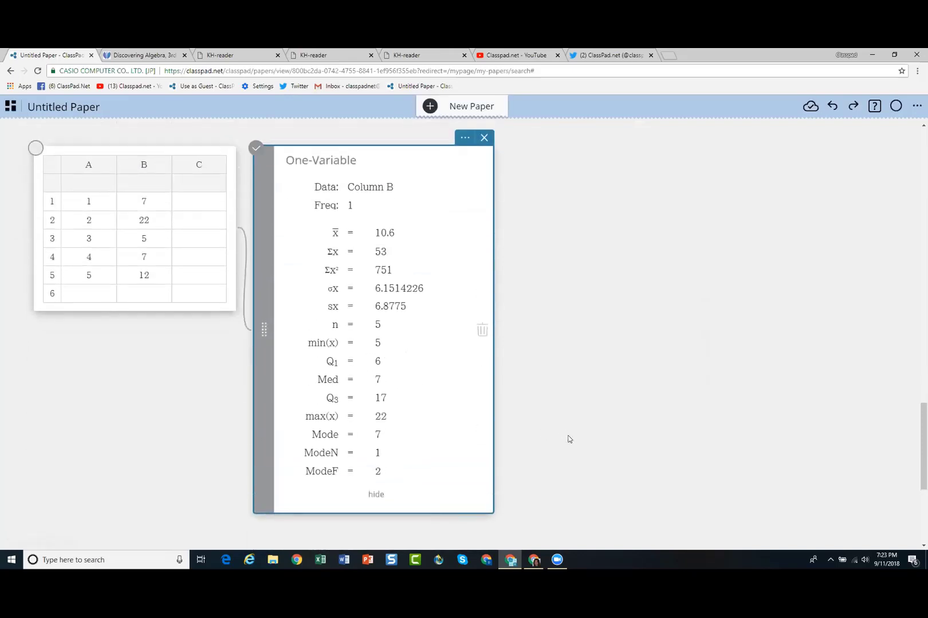
{"action": "left_click_drag", "start_coordinate": [408, 201], "coordinate": [166, 382]}
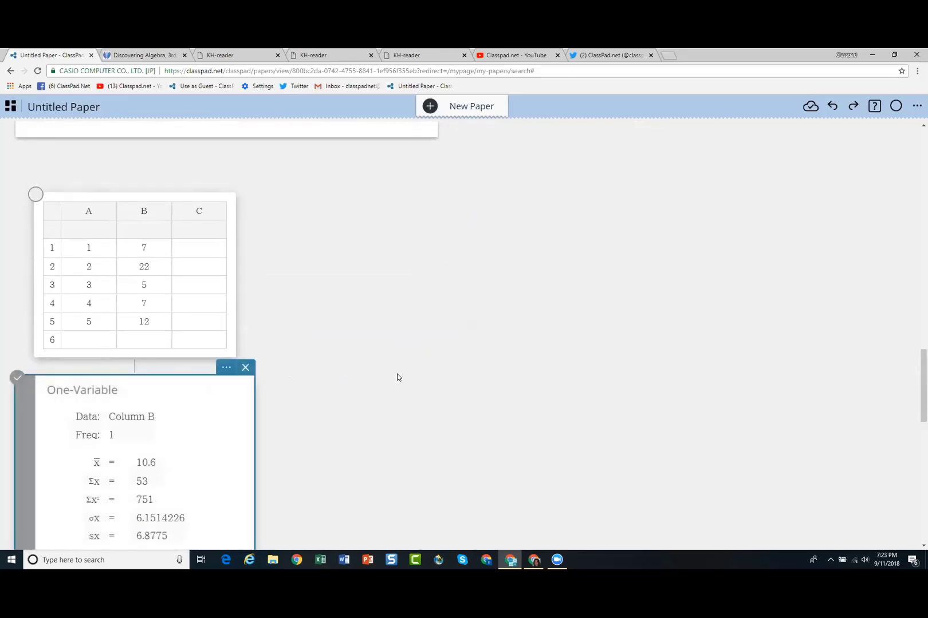
{"action": "left_click", "coordinate": [431, 292]}
Create a Scatter Plot from columns A and B of the data table.
{"action": "left_click", "coordinate": [83, 210]}
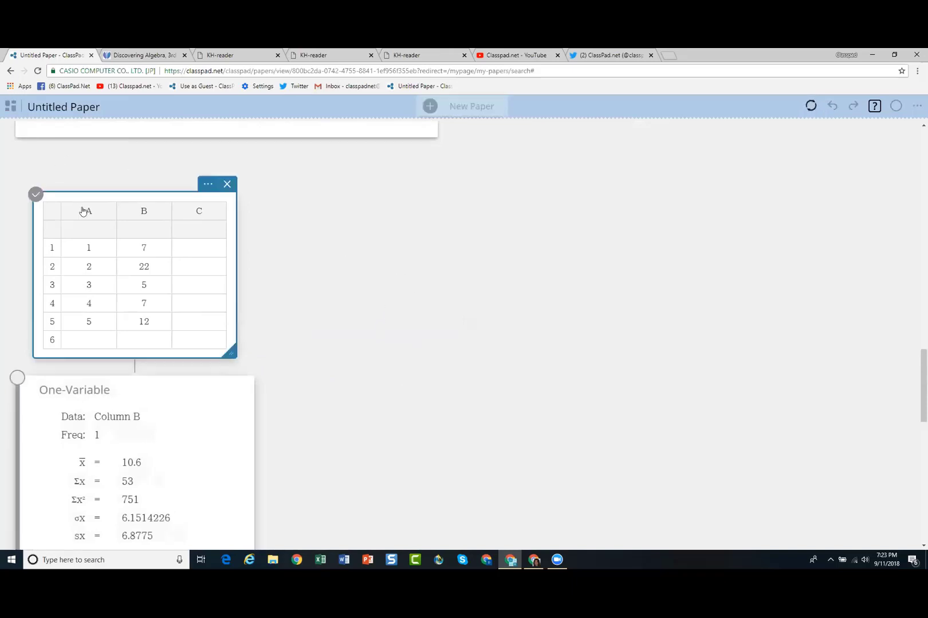
{"action": "left_click", "coordinate": [83, 211]}
{"action": "left_click", "coordinate": [137, 212]}
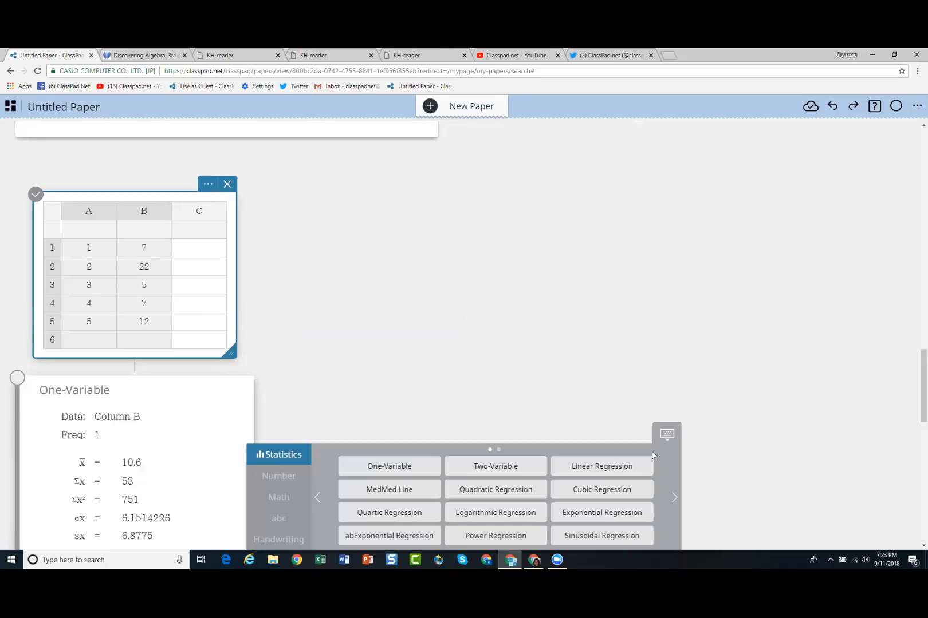
{"action": "left_click", "coordinate": [674, 498]}
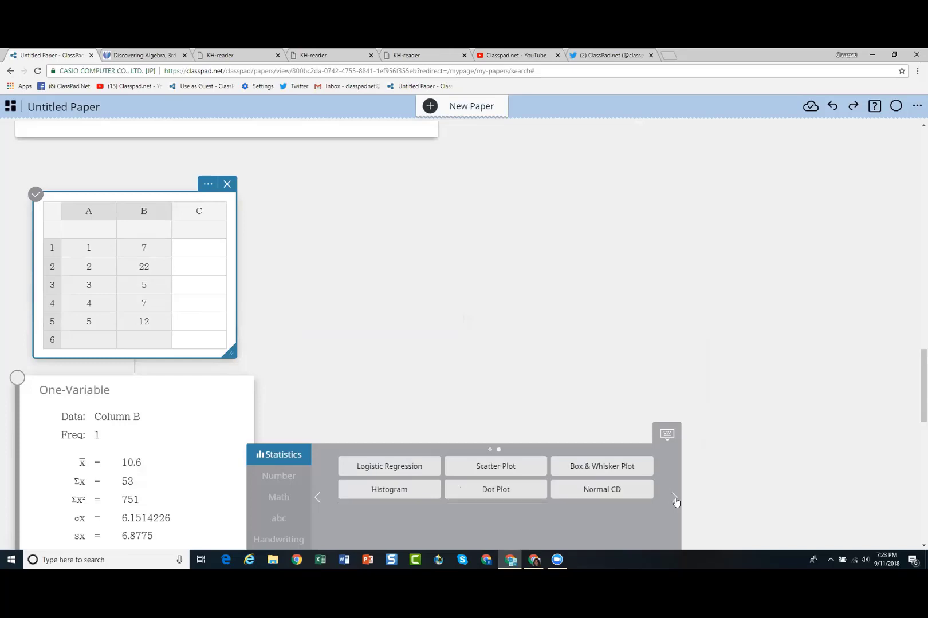
{"action": "left_click", "coordinate": [503, 468]}
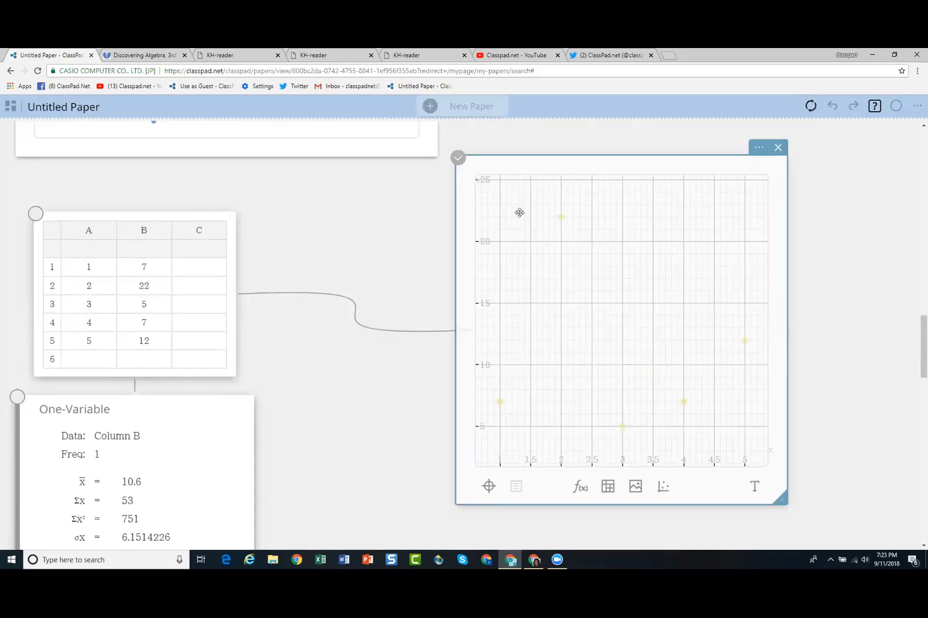
Change the color of the Scatter Plot entry below the One-Variable results to purple.
{"action": "scroll", "coordinate": [768, 372], "scroll_direction": "down", "scroll_amount": 2}
{"action": "scroll", "coordinate": [768, 402], "scroll_direction": "down", "scroll_amount": 6}
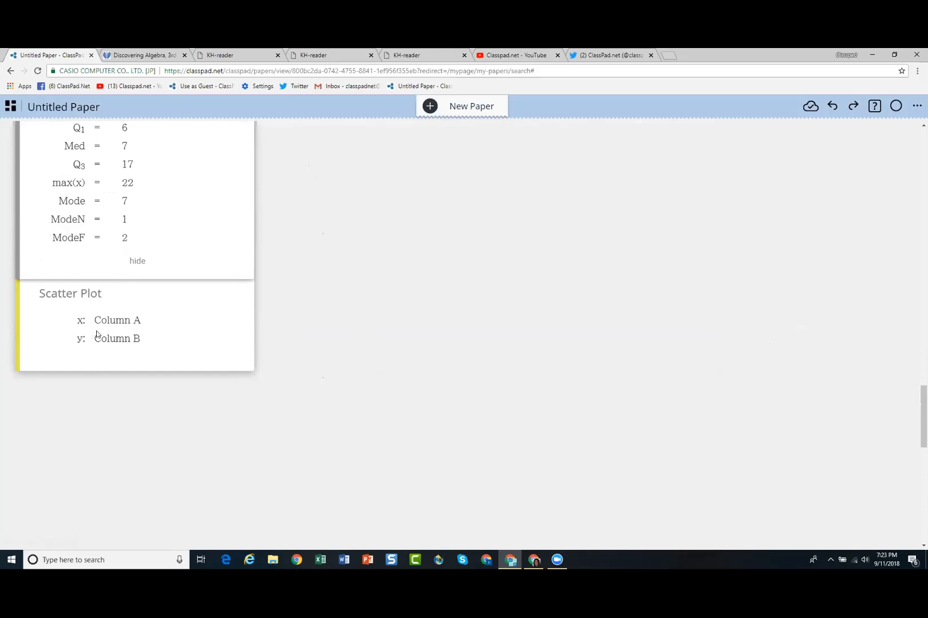
{"action": "left_click", "coordinate": [24, 329]}
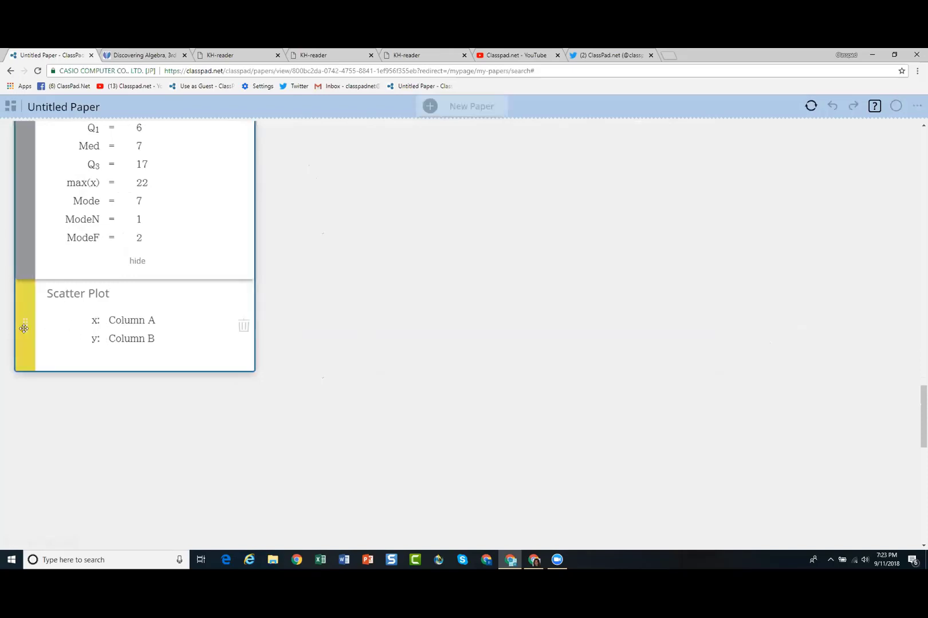
{"action": "left_click", "coordinate": [24, 329]}
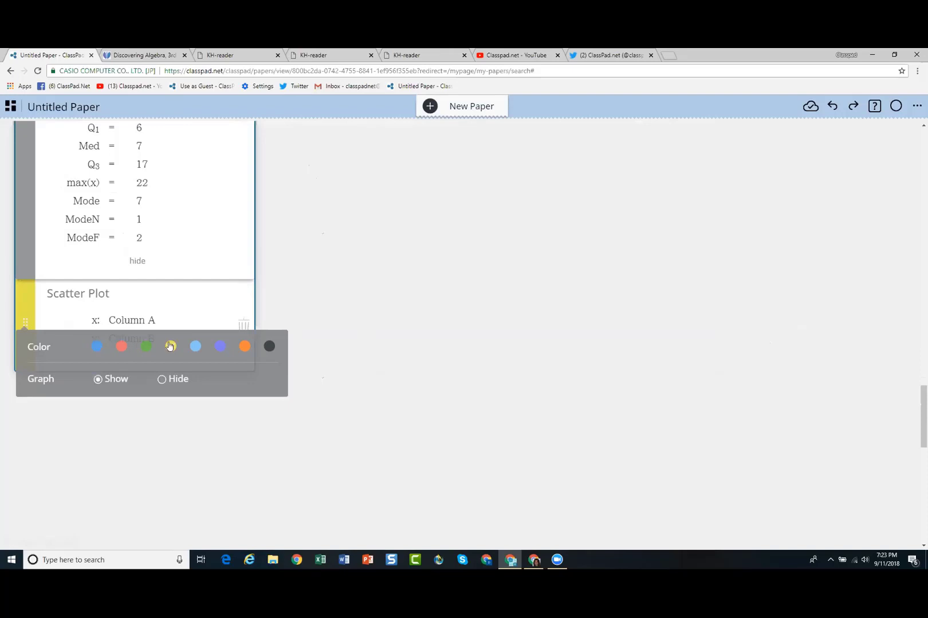
{"action": "left_click", "coordinate": [97, 346]}
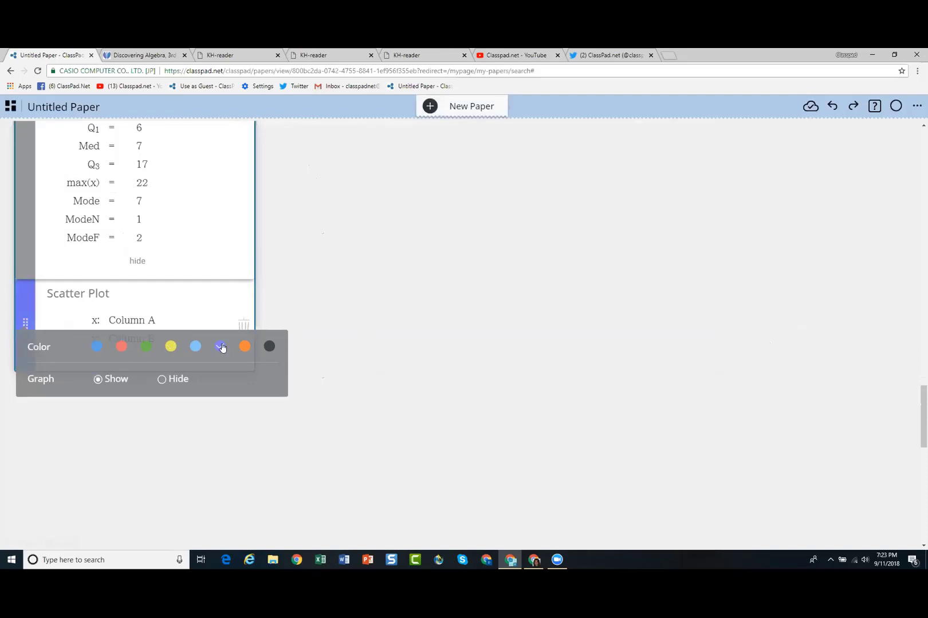
{"action": "left_click", "coordinate": [626, 349]}
Add a Box & Whisker Plot and a Histogram of columns A and B to the scatter plot's graph.
{"action": "scroll", "coordinate": [658, 360], "scroll_direction": "up", "scroll_amount": 7}
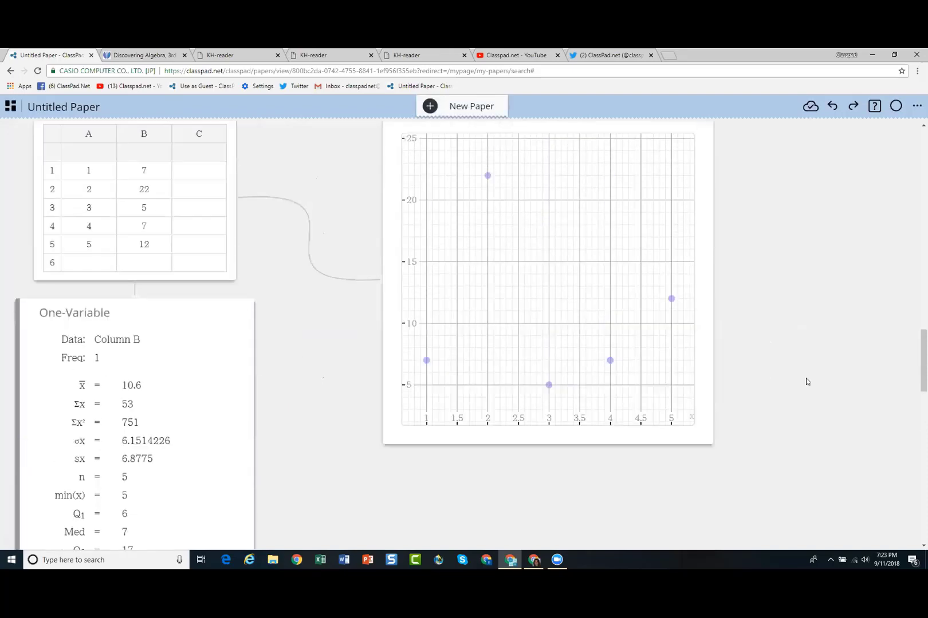
{"action": "scroll", "coordinate": [804, 379], "scroll_direction": "up", "scroll_amount": 2}
{"action": "scroll", "coordinate": [778, 378], "scroll_direction": "down", "scroll_amount": 1}
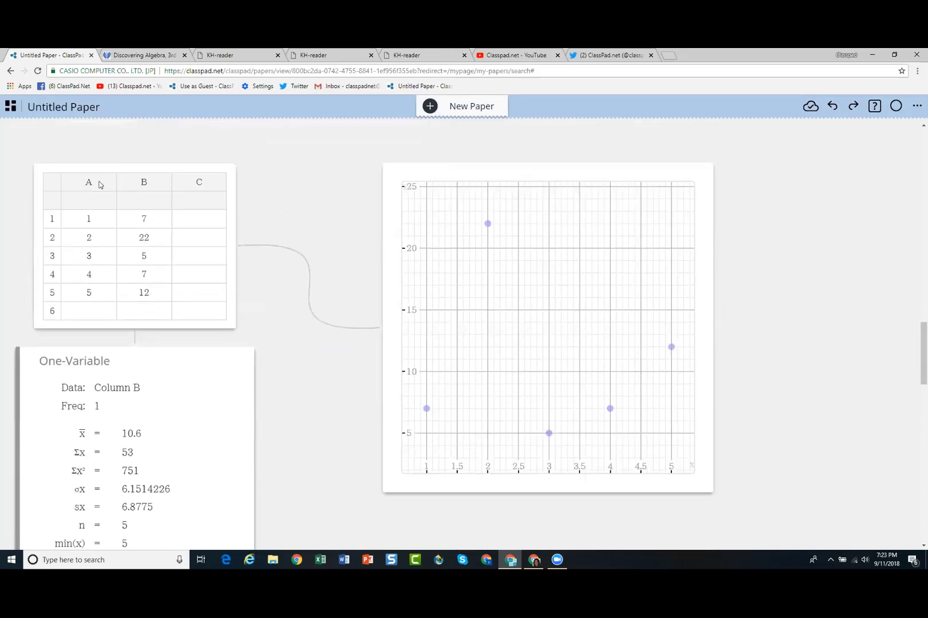
{"action": "left_click", "coordinate": [97, 184]}
{"action": "left_click", "coordinate": [96, 184]}
{"action": "left_click", "coordinate": [135, 184], "text": "shift"}
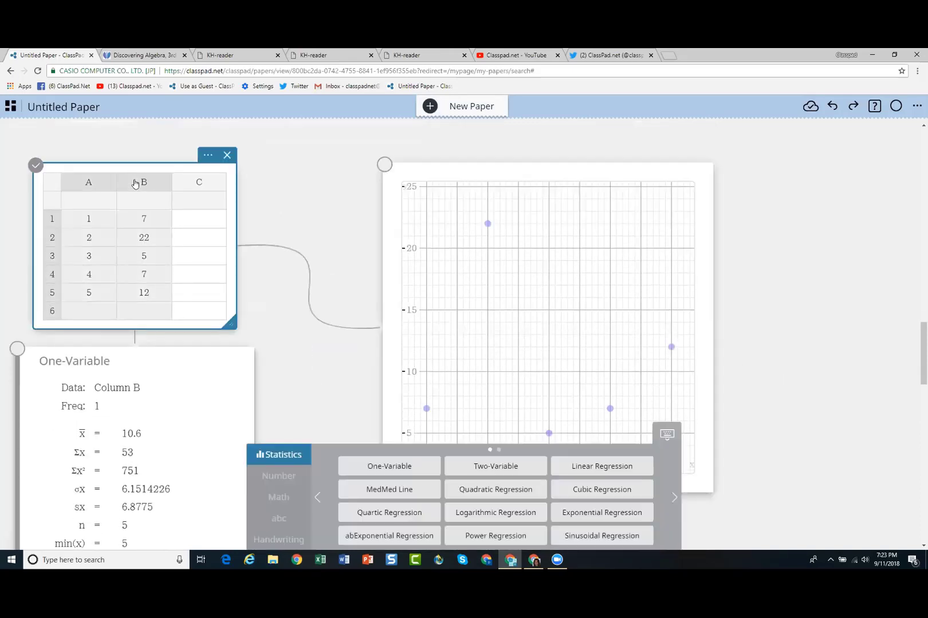
{"action": "left_click", "coordinate": [674, 498]}
{"action": "left_click", "coordinate": [593, 471]}
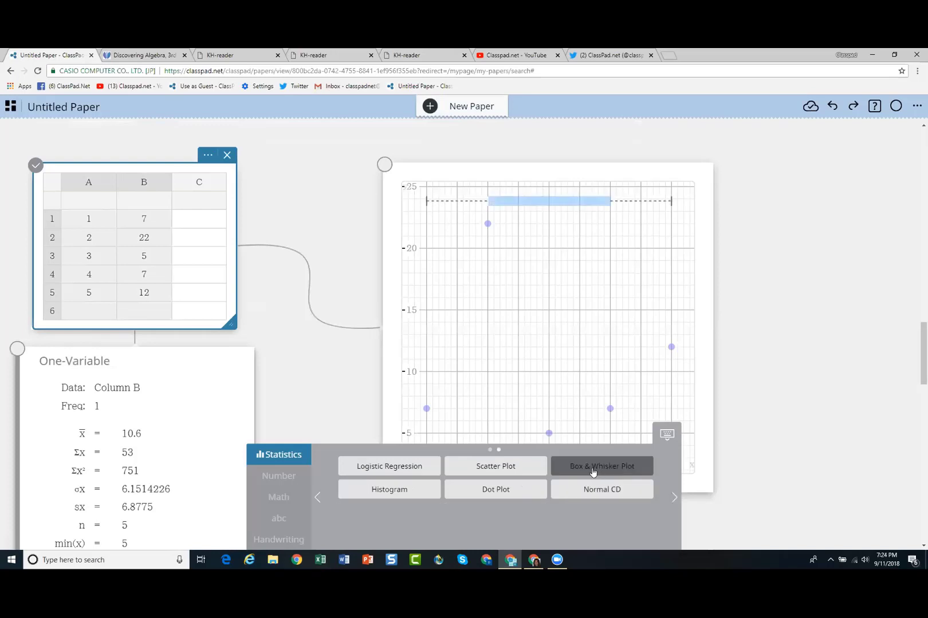
{"action": "left_click", "coordinate": [381, 498]}
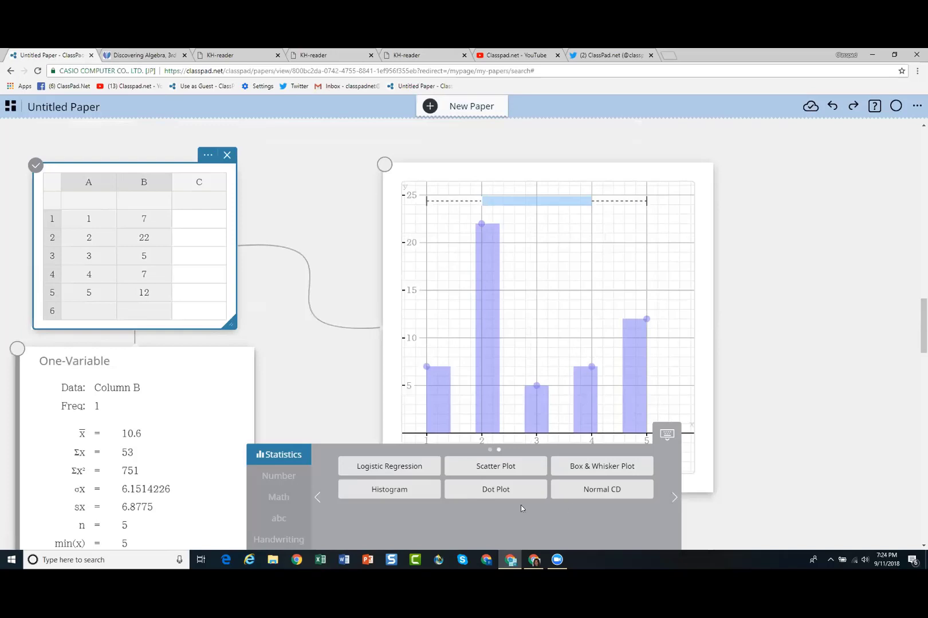
Overlay Cubic Regression and Quartic Regression curves of columns A and B on the graph, and select the graph sticky.
{"action": "left_click", "coordinate": [316, 501]}
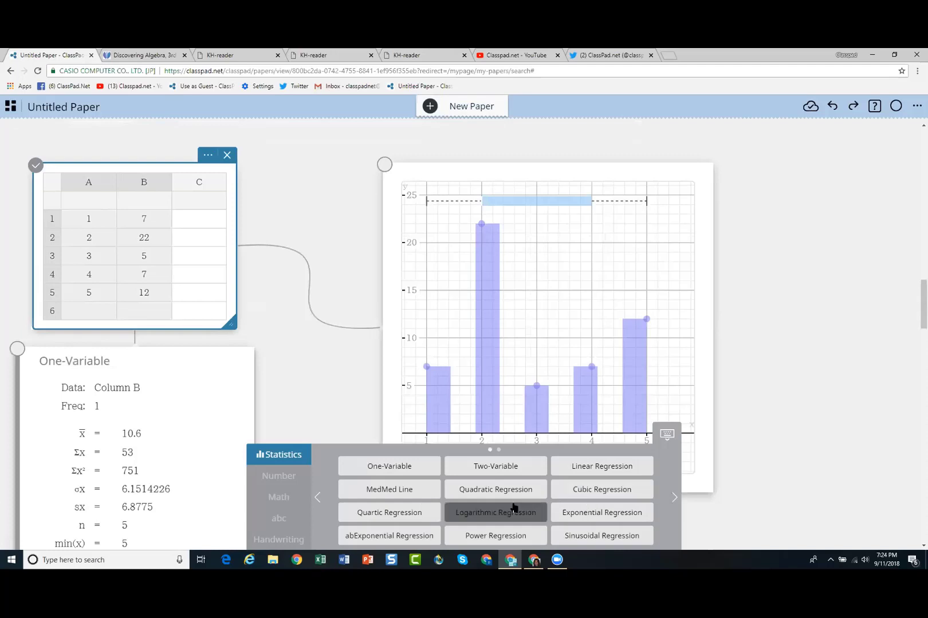
{"action": "left_click", "coordinate": [380, 518]}
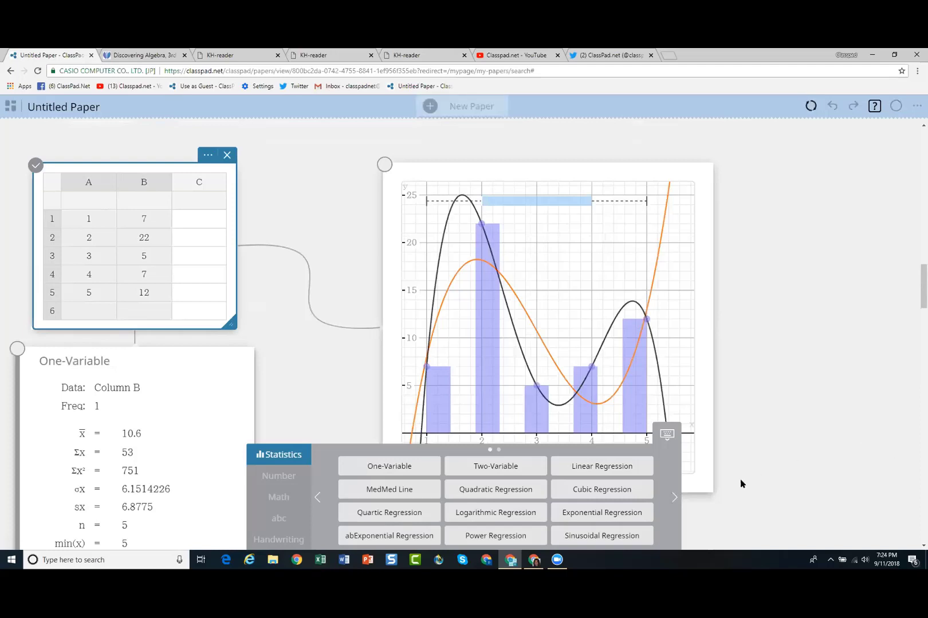
{"action": "left_click", "coordinate": [777, 493]}
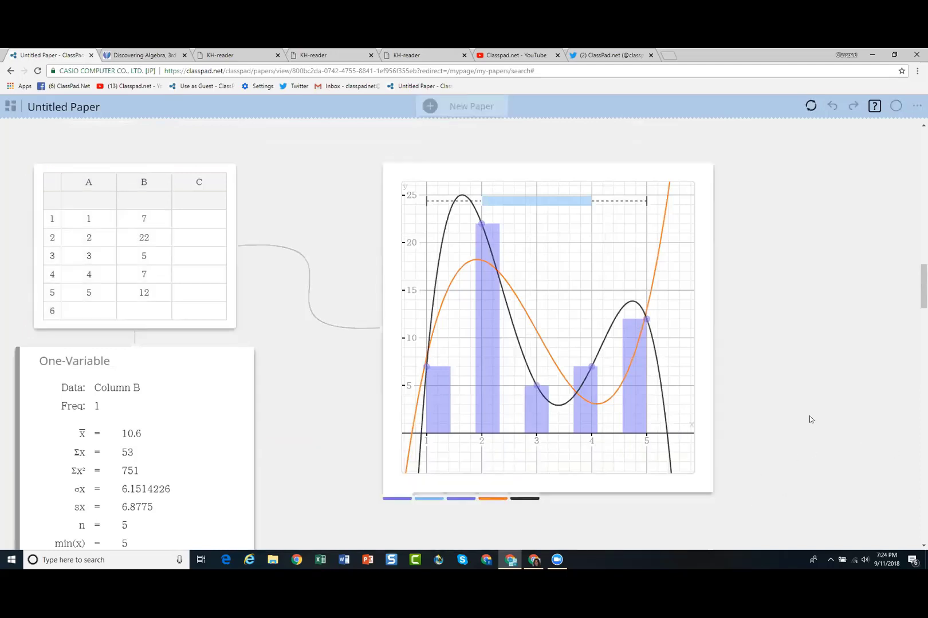
{"action": "left_click", "coordinate": [690, 357]}
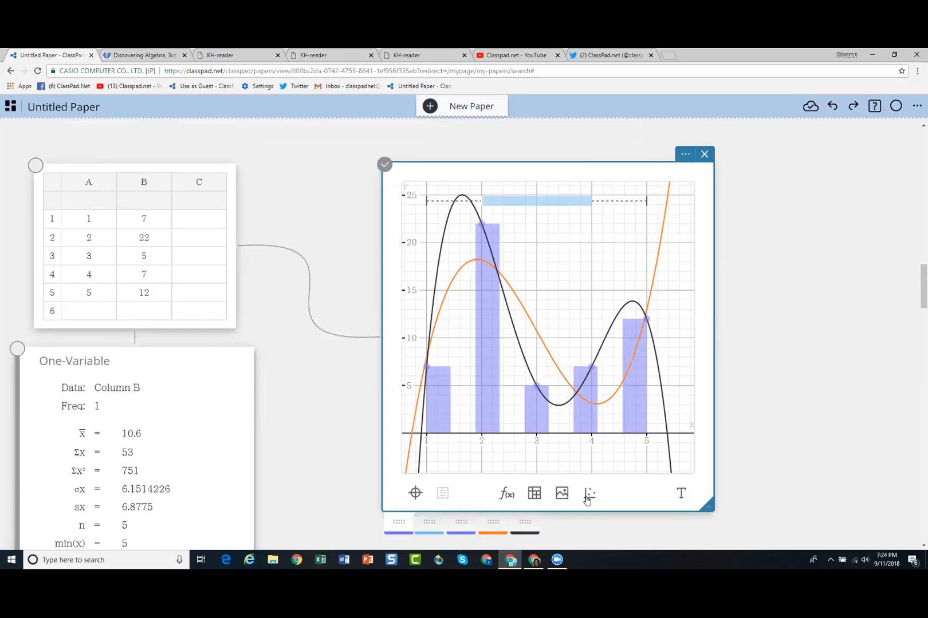
Label the box plot, the scatter points at x = 1 and x = 2 and the second histogram bar, and show the cubic curve's equation.
{"action": "left_click", "coordinate": [525, 200]}
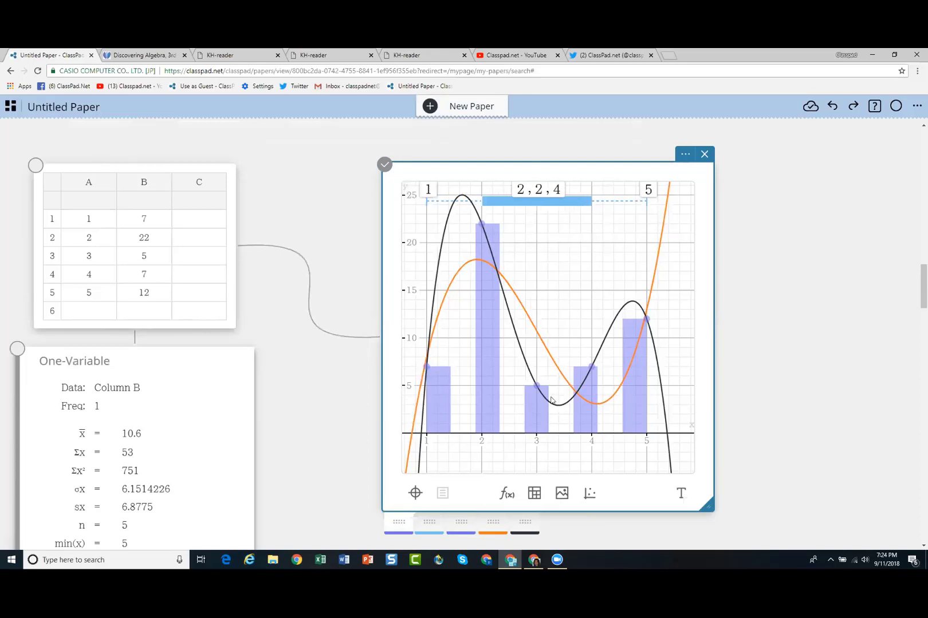
{"action": "left_click", "coordinate": [427, 367]}
{"action": "left_click", "coordinate": [481, 224]}
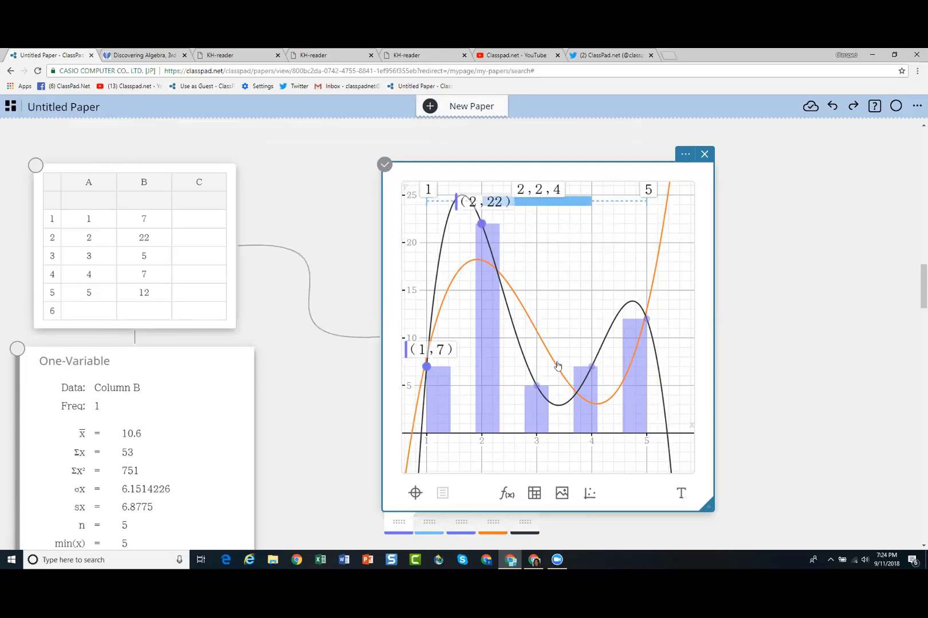
{"action": "left_click", "coordinate": [483, 388]}
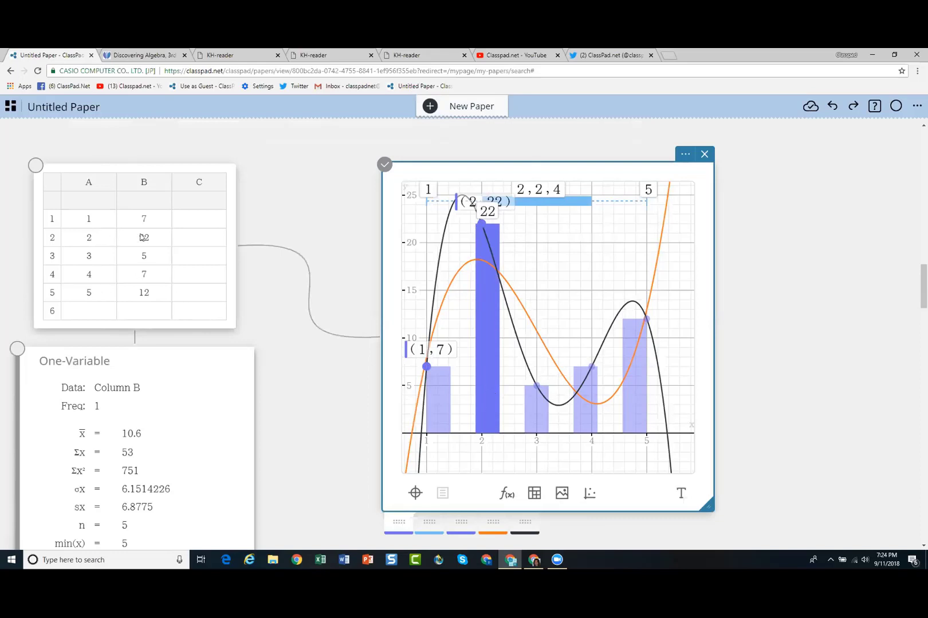
{"action": "left_click", "coordinate": [519, 310]}
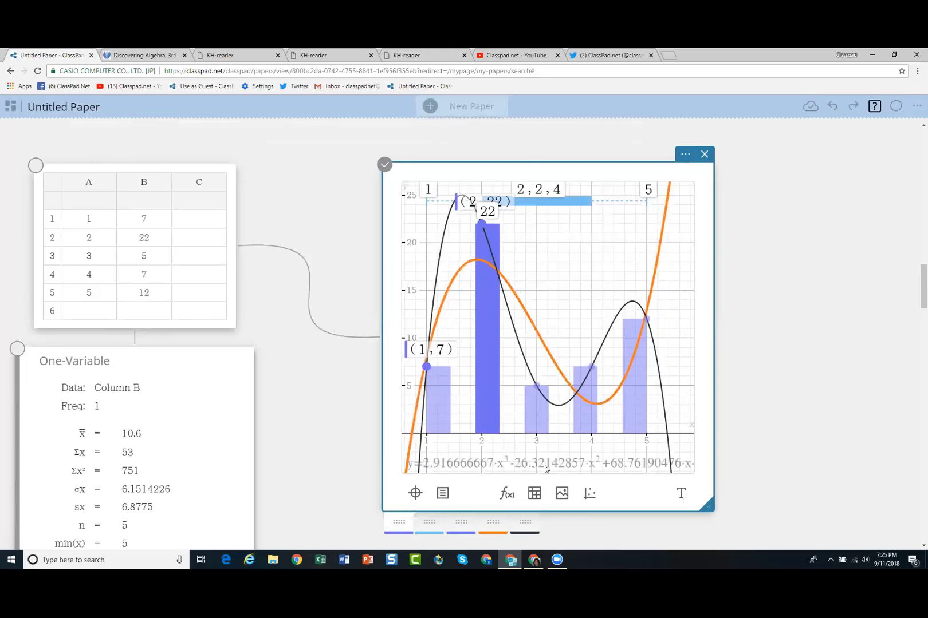
{"action": "left_click", "coordinate": [795, 407]}
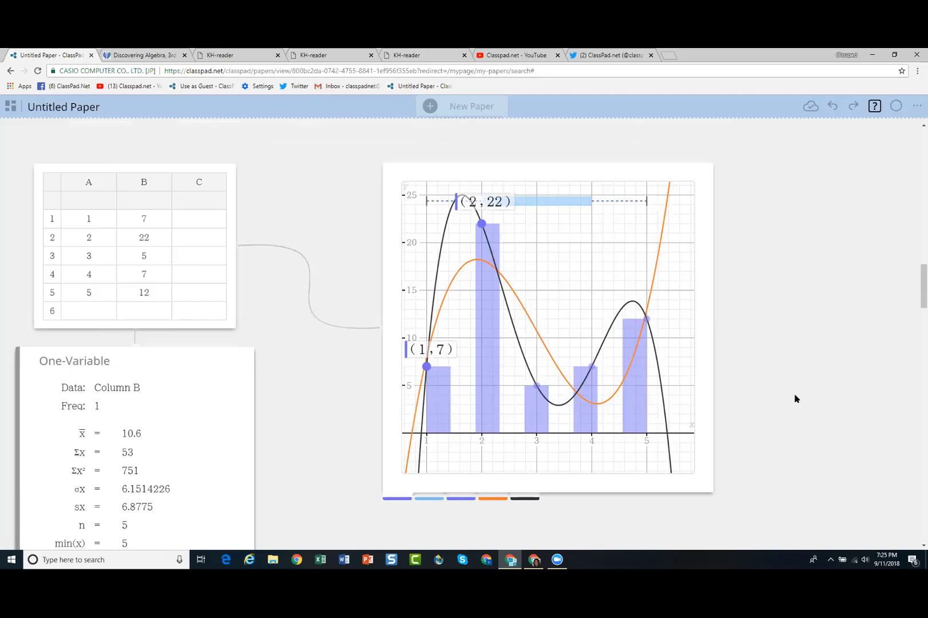
Pull the Box & Whisker Plot out of the combined graph into its own separate graph on the paper.
{"action": "scroll", "coordinate": [737, 370], "scroll_direction": "down", "scroll_amount": 3}
{"action": "scroll", "coordinate": [740, 370], "scroll_direction": "up", "scroll_amount": 1}
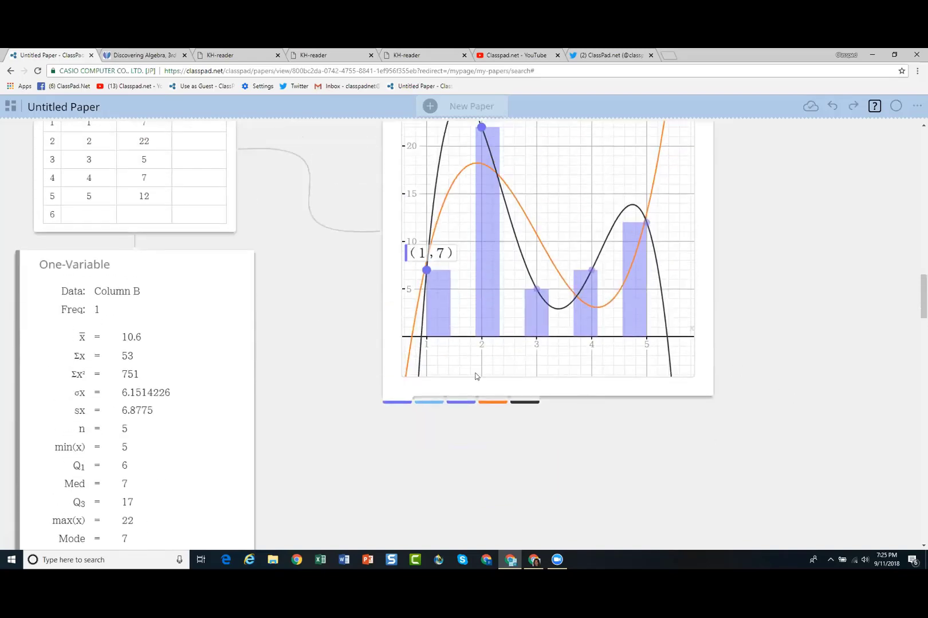
{"action": "left_click", "coordinate": [475, 379]}
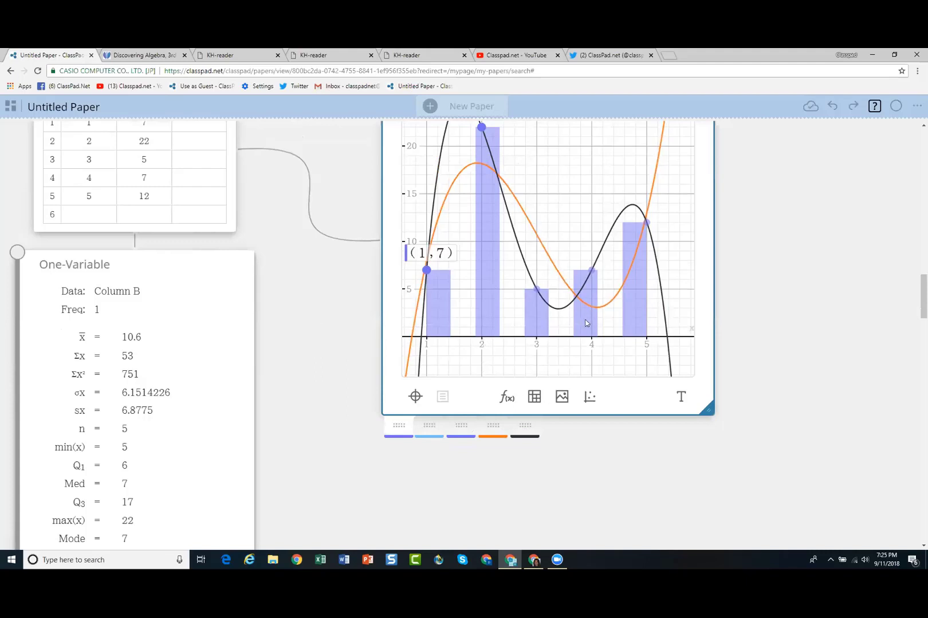
{"action": "scroll", "coordinate": [584, 321], "scroll_direction": "up", "scroll_amount": 3}
{"action": "scroll", "coordinate": [580, 327], "scroll_direction": "down", "scroll_amount": 3}
{"action": "left_click_drag", "start_coordinate": [418, 430], "coordinate": [78, 528]}
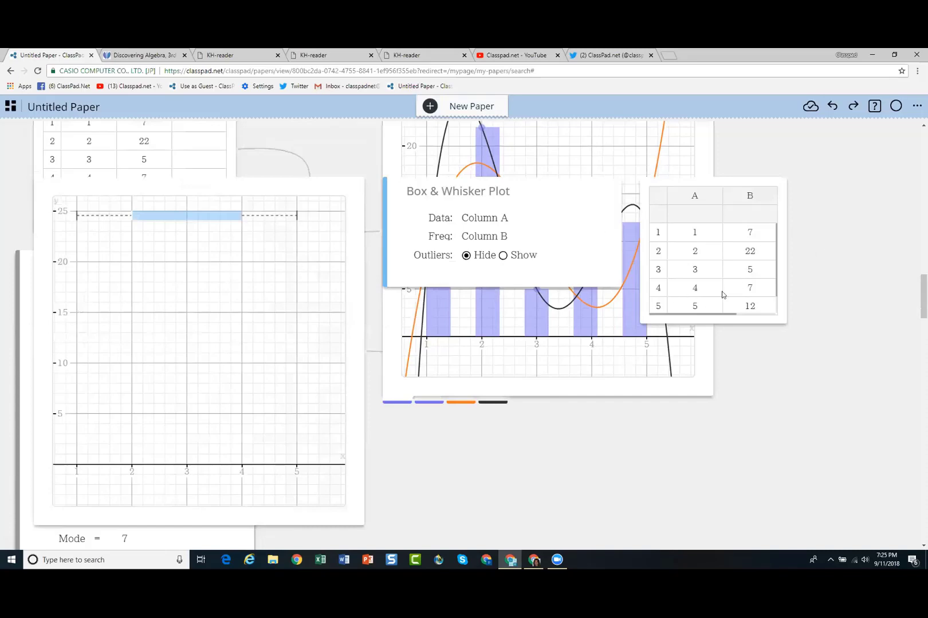
{"action": "scroll", "coordinate": [851, 265], "scroll_direction": "up", "scroll_amount": 6}
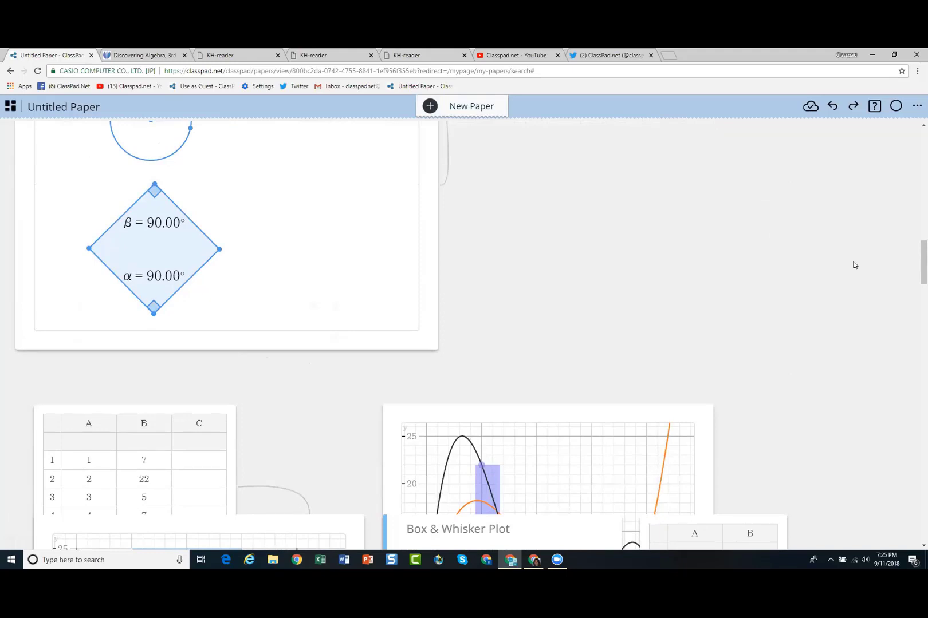
Return to the My Papers page and look through the saved papers.
{"action": "left_click", "coordinate": [917, 106]}
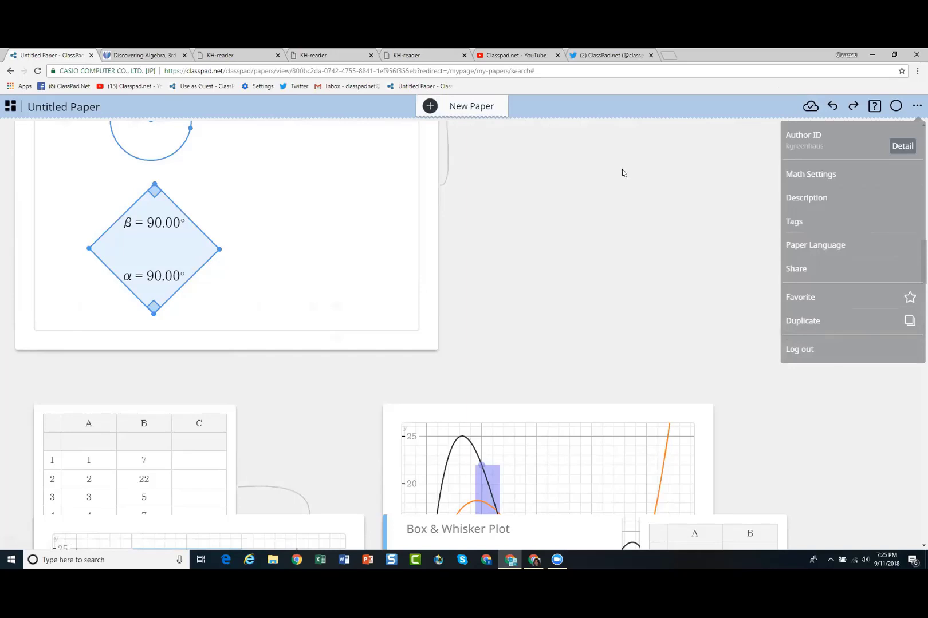
{"action": "left_click", "coordinate": [11, 107]}
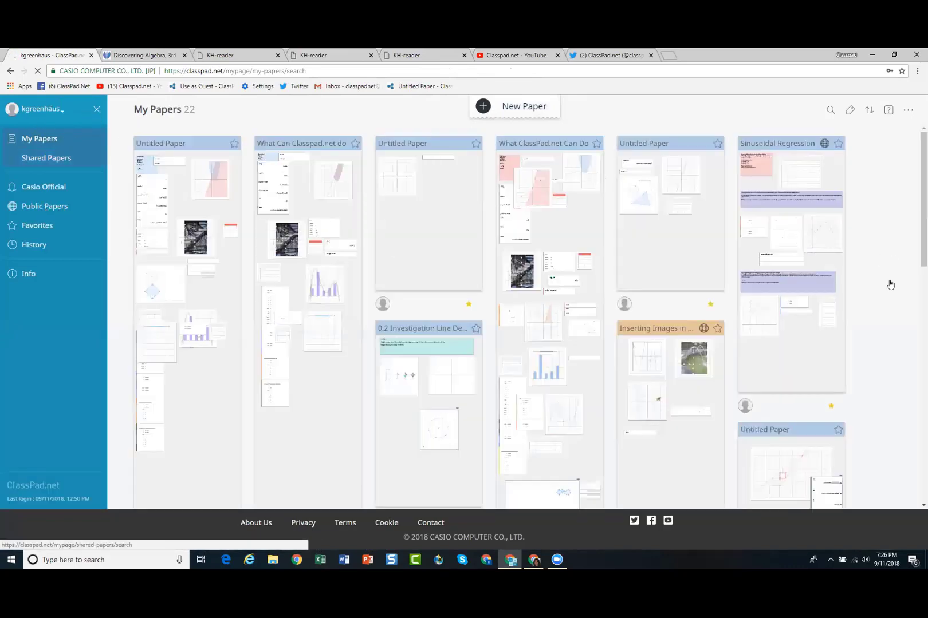
{"action": "scroll", "coordinate": [890, 275], "scroll_direction": "down", "scroll_amount": 4}
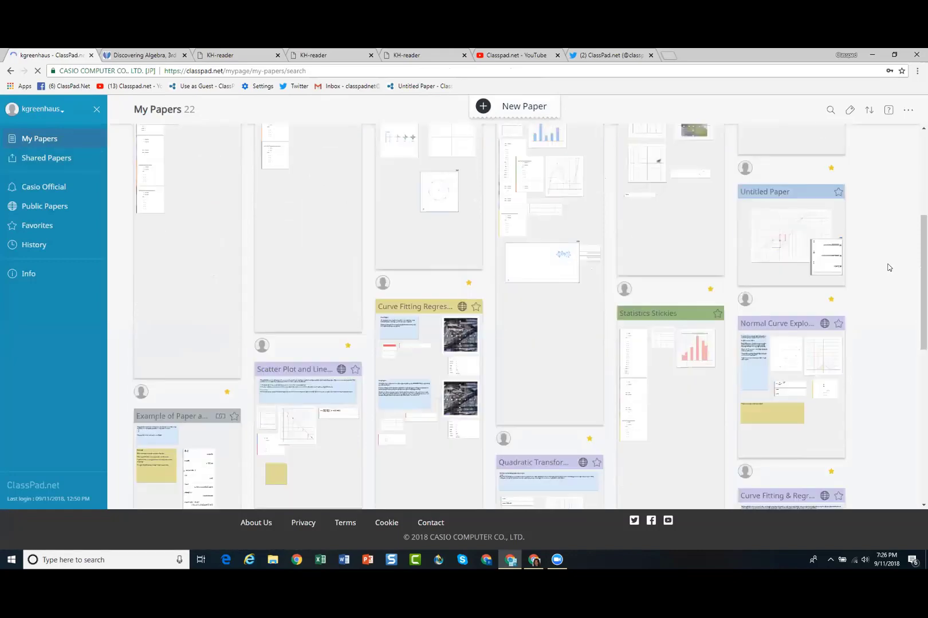
{"action": "scroll", "coordinate": [258, 259], "scroll_direction": "up", "scroll_amount": 4}
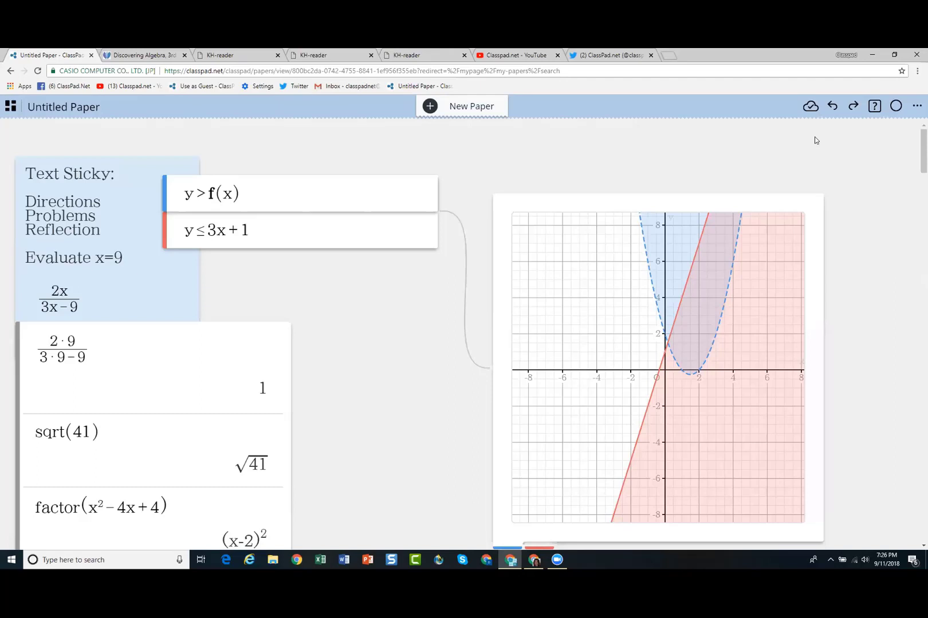
Open the paper's Share settings, examine the URL Share options, and close the dialog without applying them.
{"action": "left_click", "coordinate": [916, 106]}
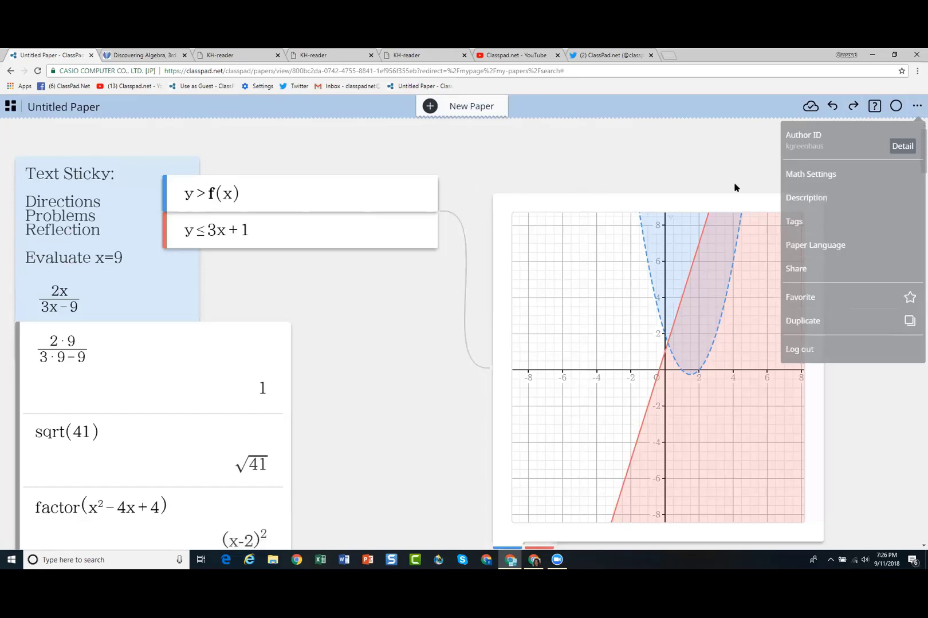
{"action": "left_click", "coordinate": [801, 269]}
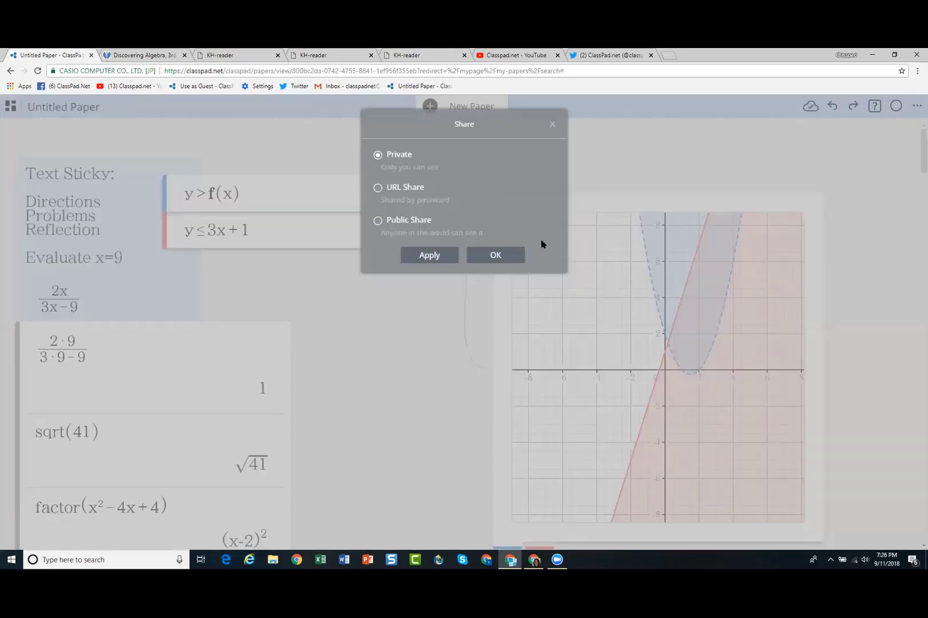
{"action": "left_click", "coordinate": [378, 188]}
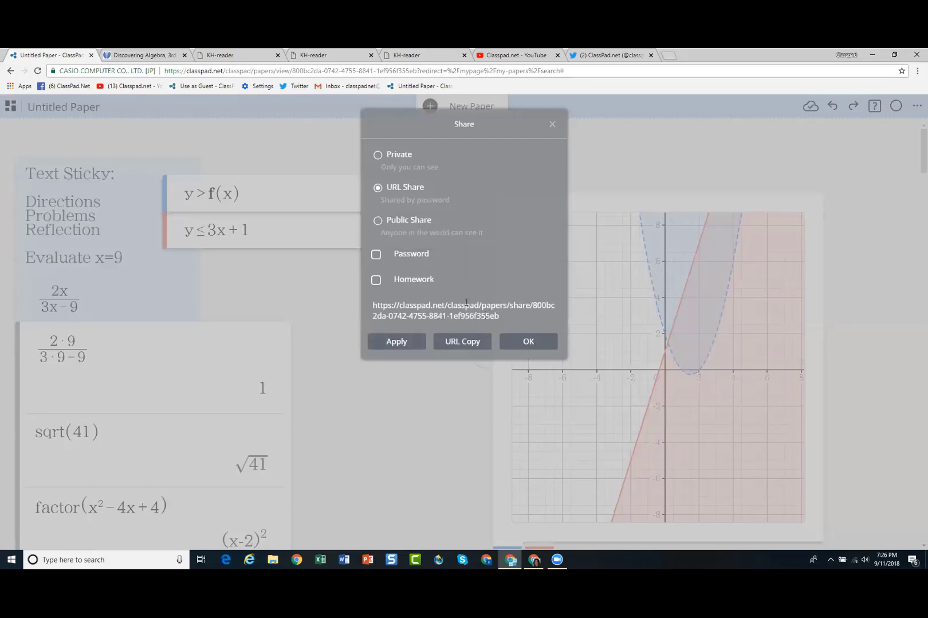
{"action": "left_click", "coordinate": [552, 125]}
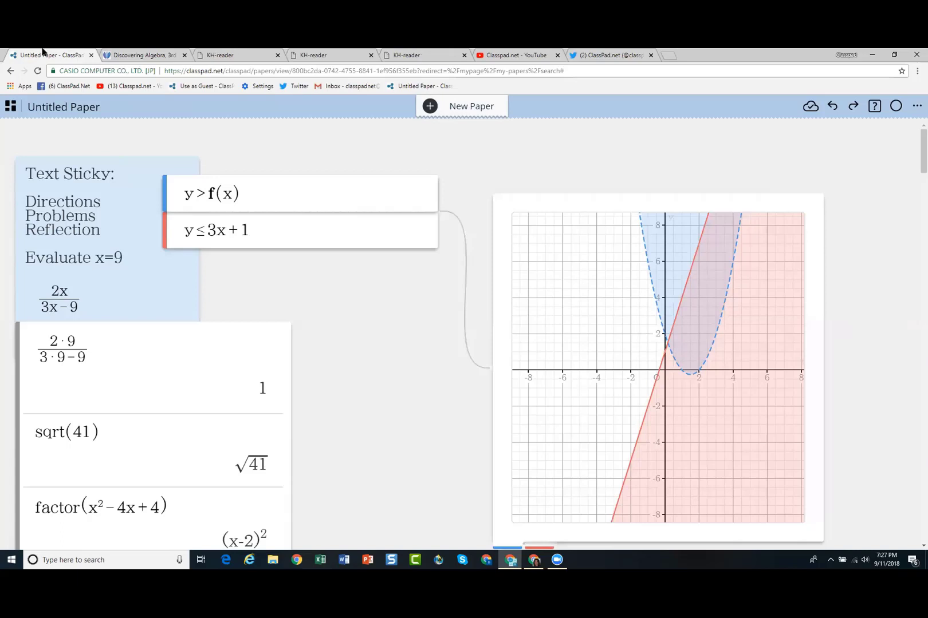
Switch to the Discovering Algebra materials and the KH-reader eBook, and examine the Models and Predictions lesson for its ClassPad.net link.
{"action": "left_click", "coordinate": [143, 55]}
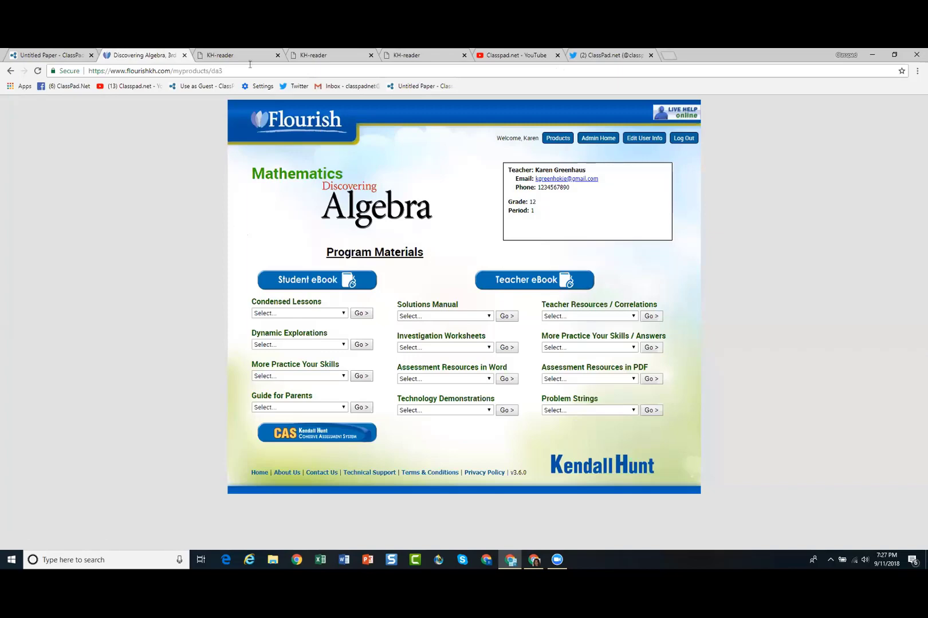
{"action": "left_click", "coordinate": [236, 56]}
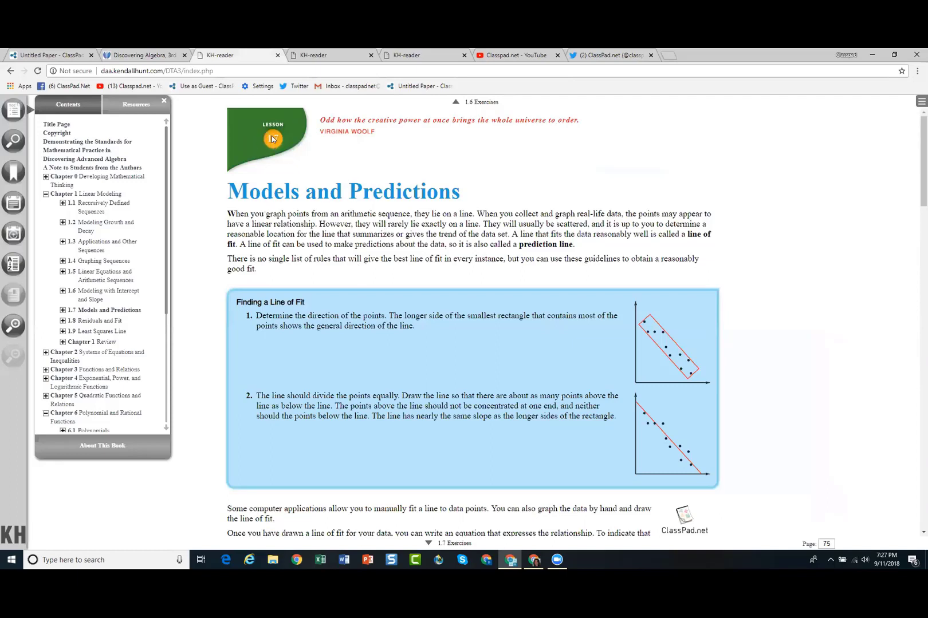
{"action": "scroll", "coordinate": [480, 218], "scroll_direction": "down", "scroll_amount": 2}
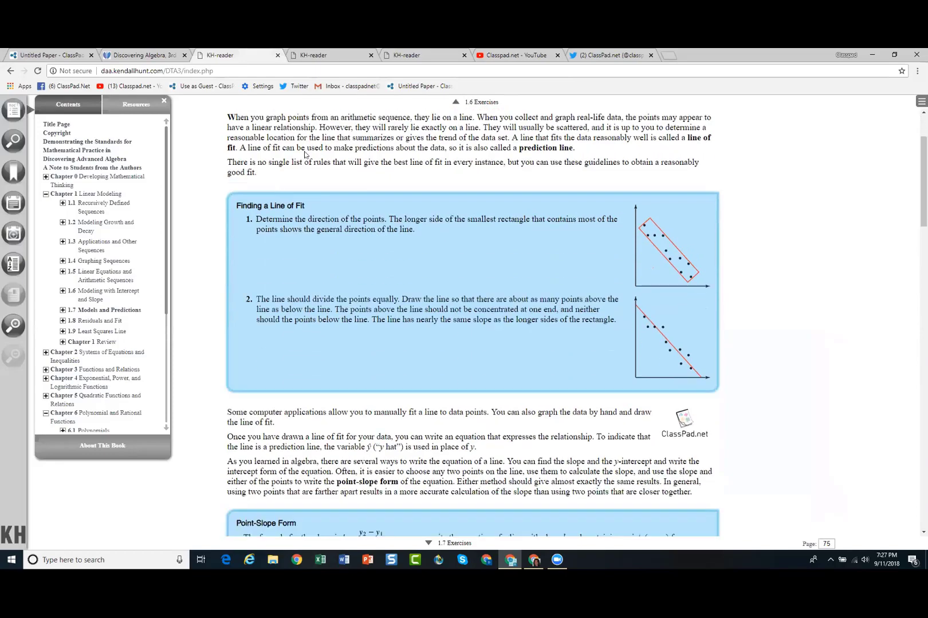
{"action": "scroll", "coordinate": [536, 300], "scroll_direction": "down", "scroll_amount": 5}
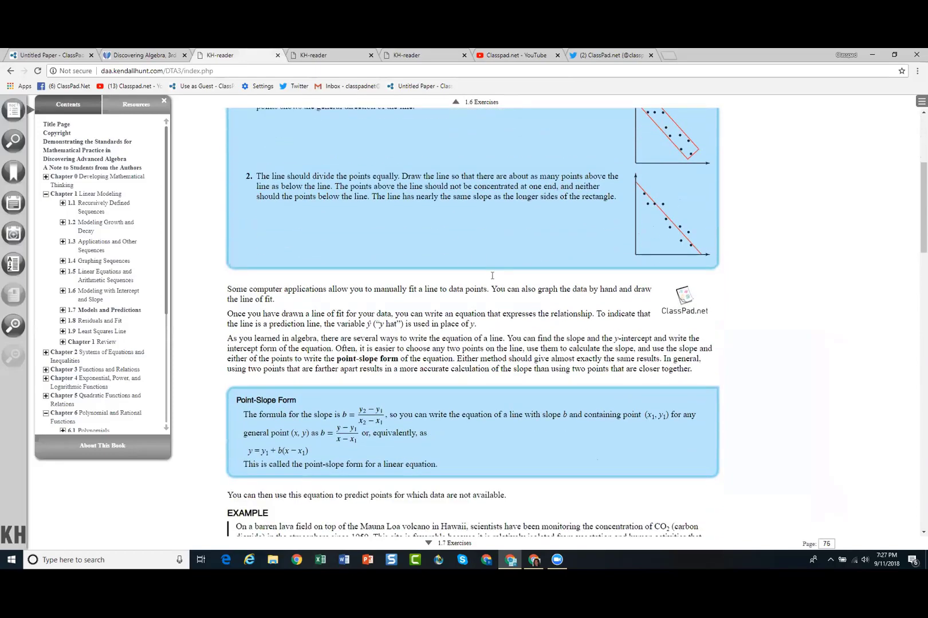
{"action": "scroll", "coordinate": [700, 270], "scroll_direction": "up", "scroll_amount": 2}
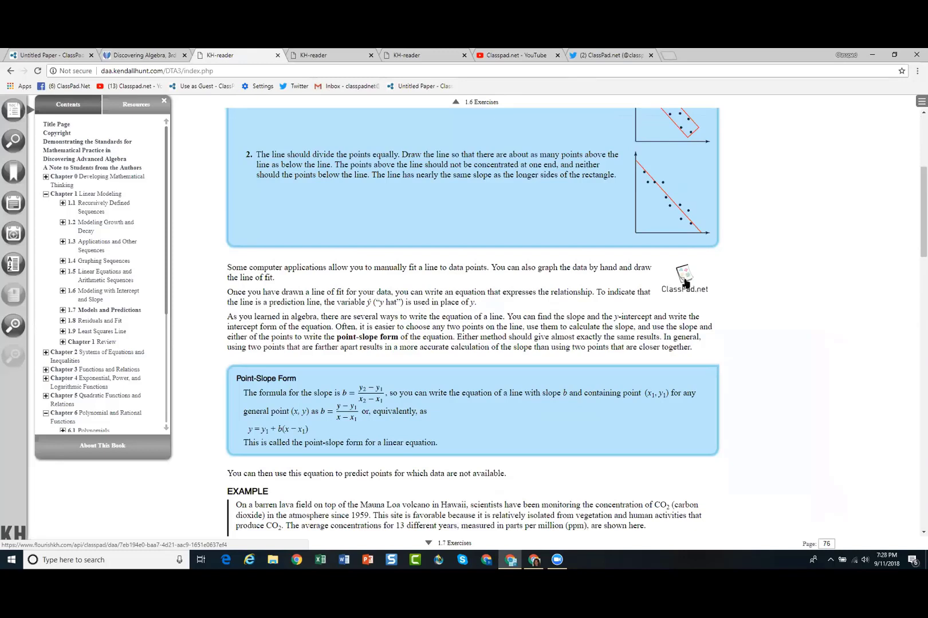
{"action": "scroll", "coordinate": [313, 321], "scroll_direction": "down", "scroll_amount": 3}
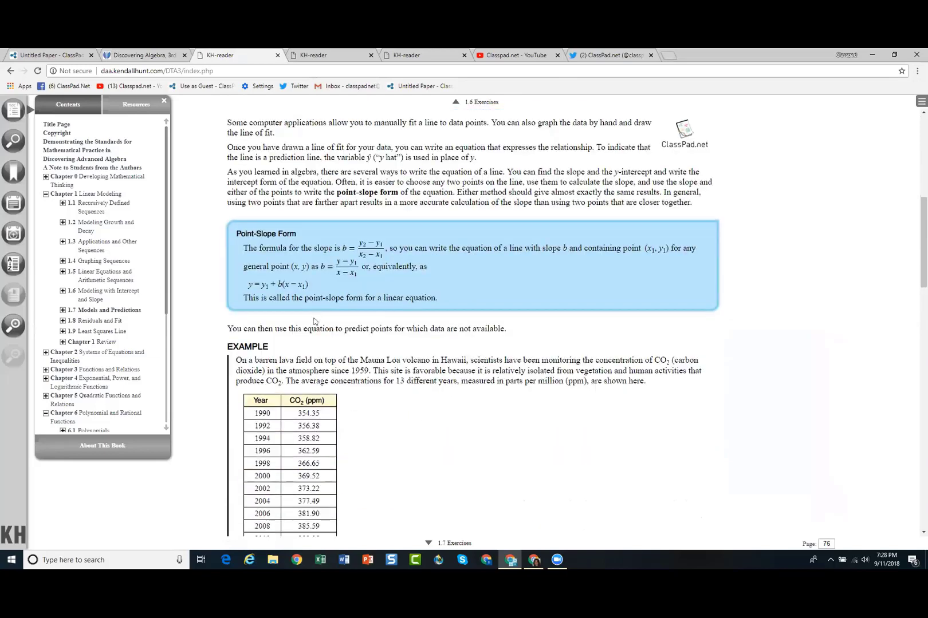
{"action": "scroll", "coordinate": [641, 261], "scroll_direction": "up", "scroll_amount": 3}
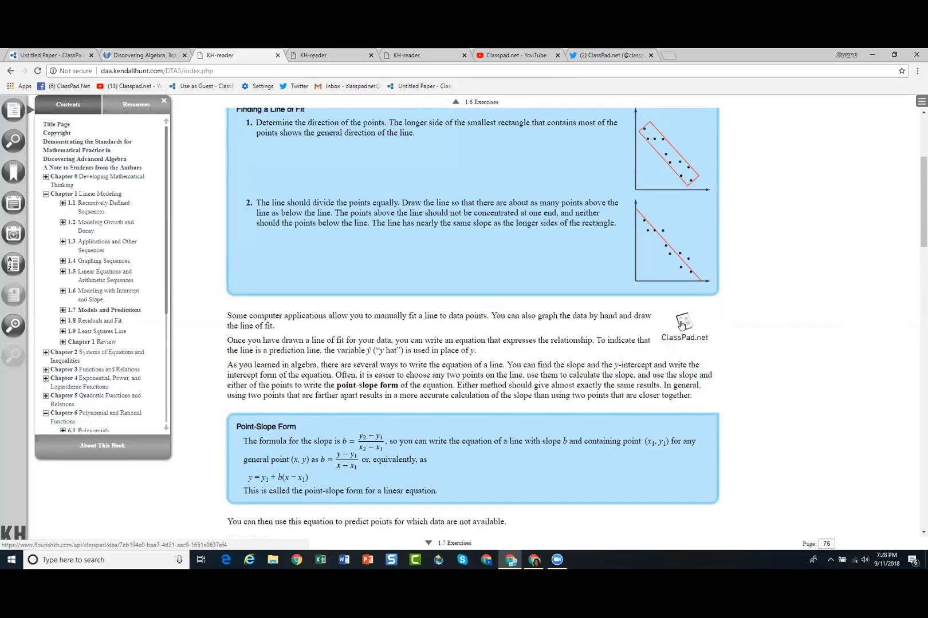
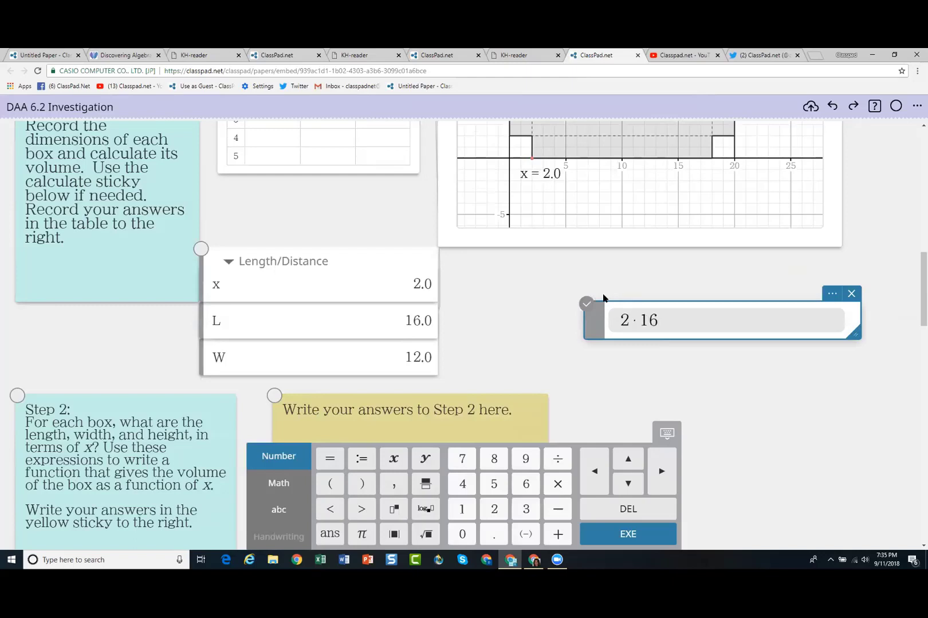
Complete the calculation 2·16·12 in the calculate sticky and enter 384 as the Volume for x-value 2 in the table.
{"action": "type", "text": "*12"}
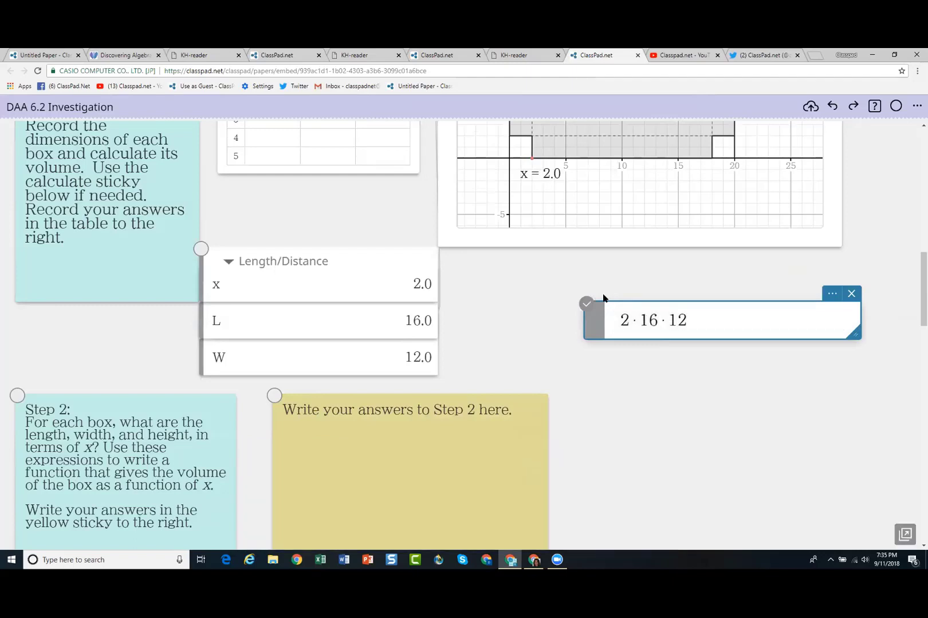
{"action": "key", "text": "Return"}
{"action": "scroll", "coordinate": [519, 283], "scroll_direction": "up", "scroll_amount": 2}
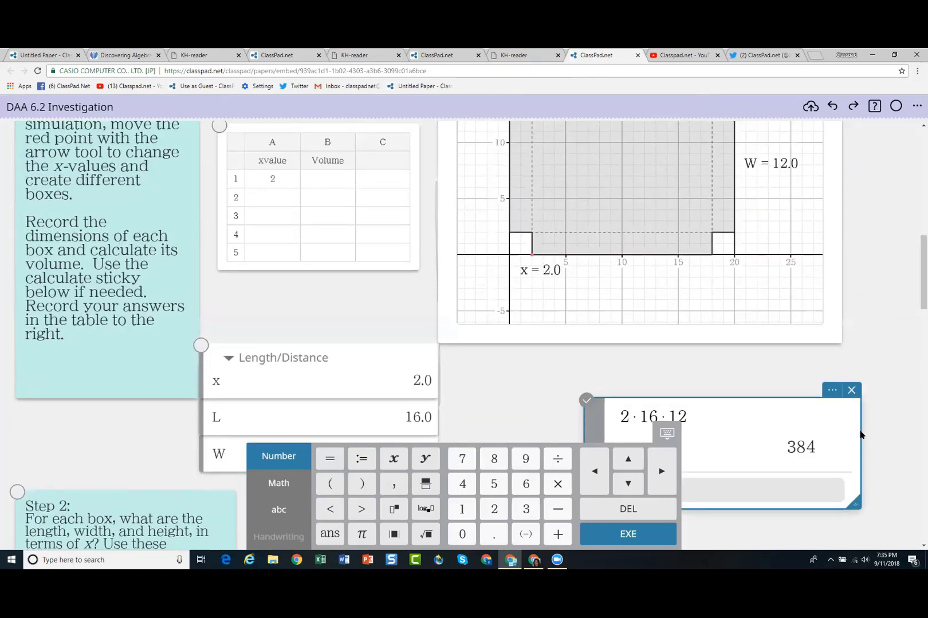
{"action": "scroll", "coordinate": [336, 231], "scroll_direction": "up", "scroll_amount": 1}
{"action": "left_click", "coordinate": [336, 231]}
{"action": "left_click", "coordinate": [337, 228]}
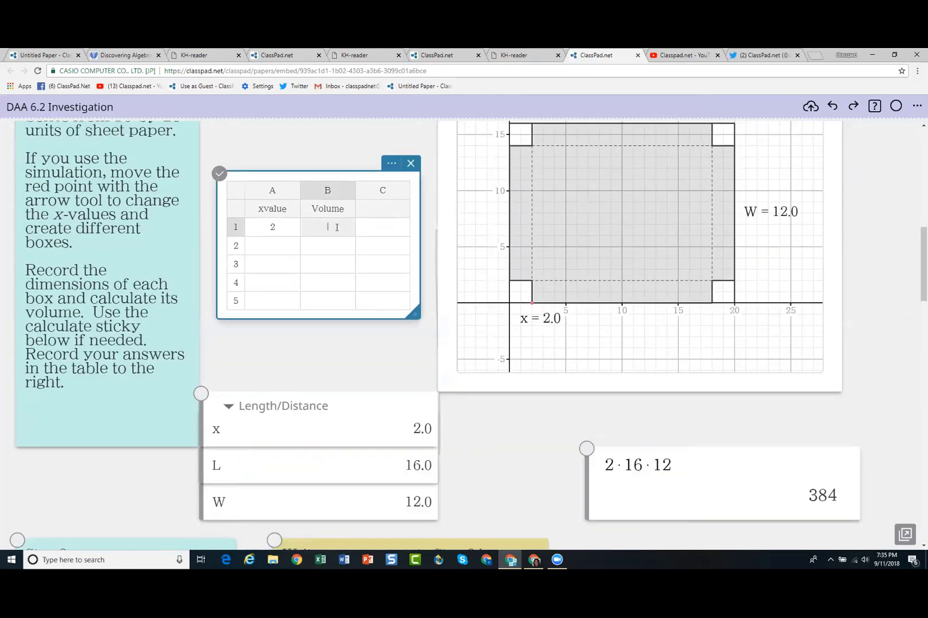
{"action": "type", "text": "384"}
{"action": "key", "text": "Return"}
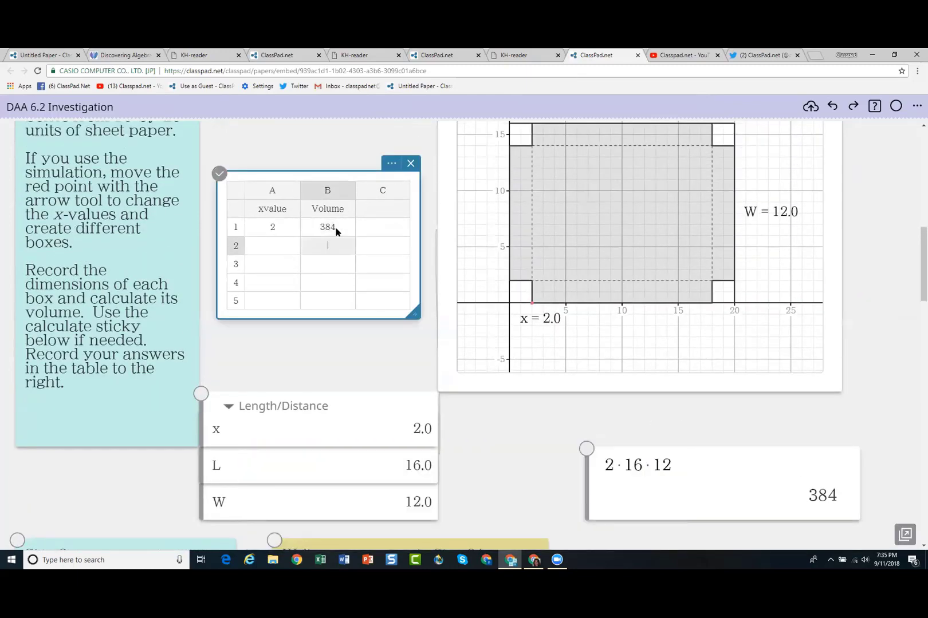
Move the red point of the box simulation to x = 3.0, and review the Step 2 and Step 3 instructions.
{"action": "left_click", "coordinate": [532, 306]}
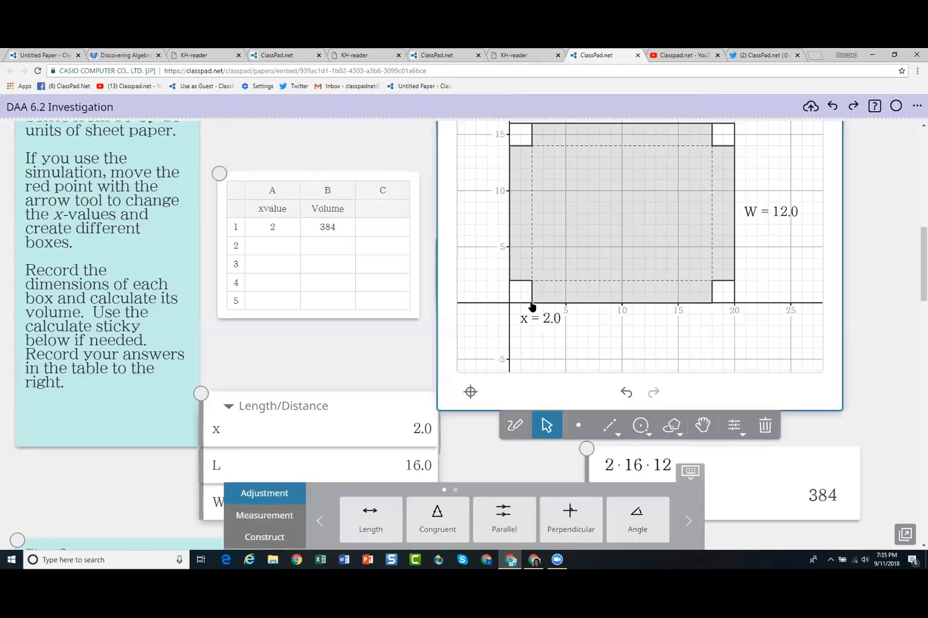
{"action": "left_click_drag", "start_coordinate": [533, 307], "coordinate": [544, 308]}
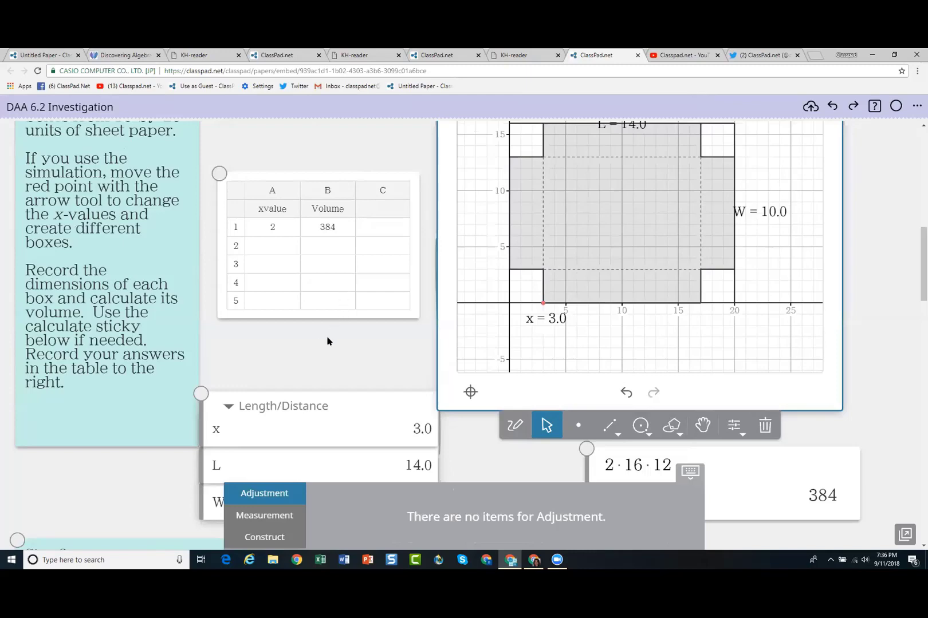
{"action": "scroll", "coordinate": [303, 349], "scroll_direction": "down", "scroll_amount": 5}
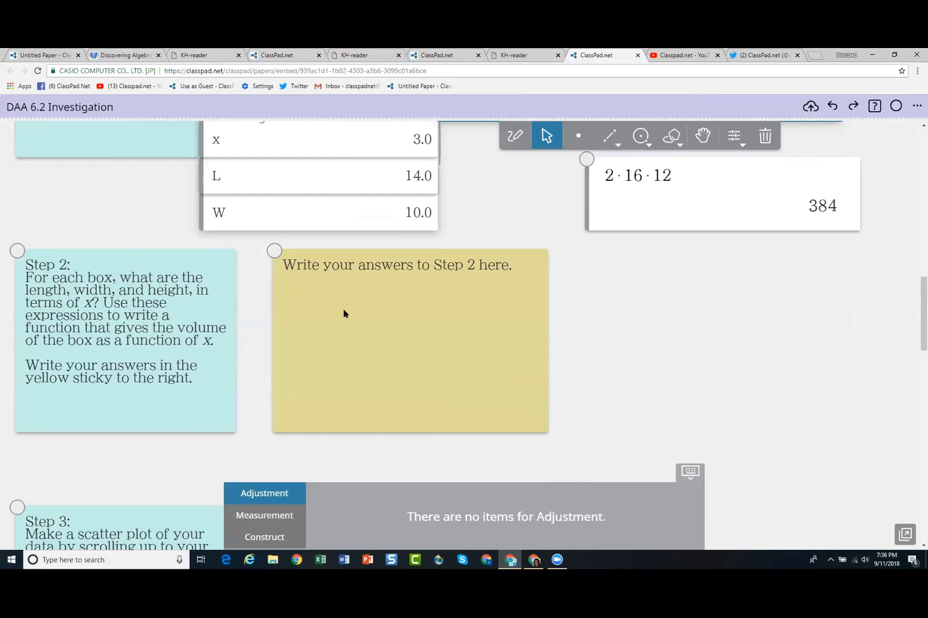
{"action": "scroll", "coordinate": [662, 320], "scroll_direction": "down", "scroll_amount": 3}
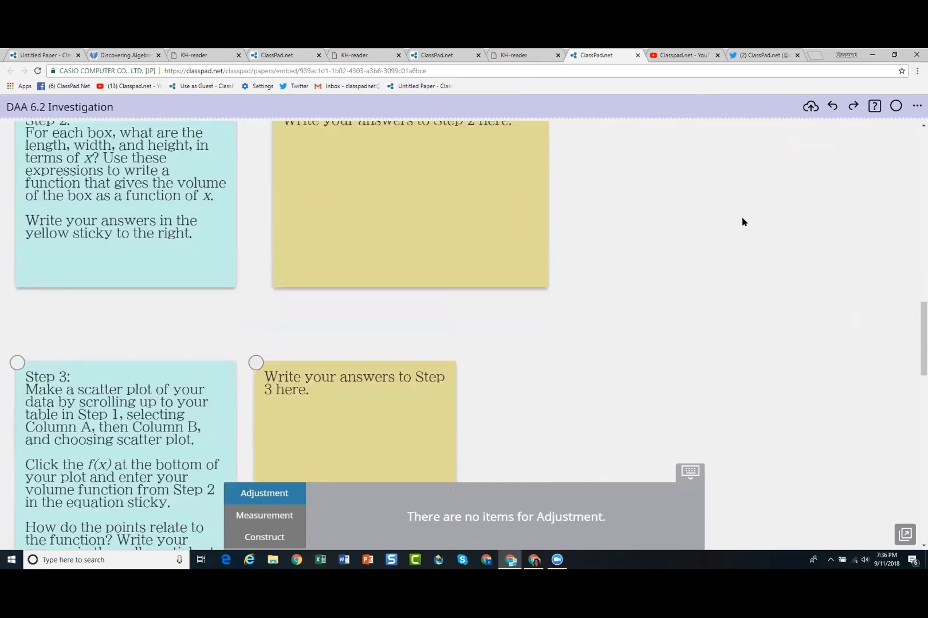
{"action": "scroll", "coordinate": [717, 242], "scroll_direction": "up", "scroll_amount": 3}
{"action": "scroll", "coordinate": [833, 190], "scroll_direction": "up", "scroll_amount": 3}
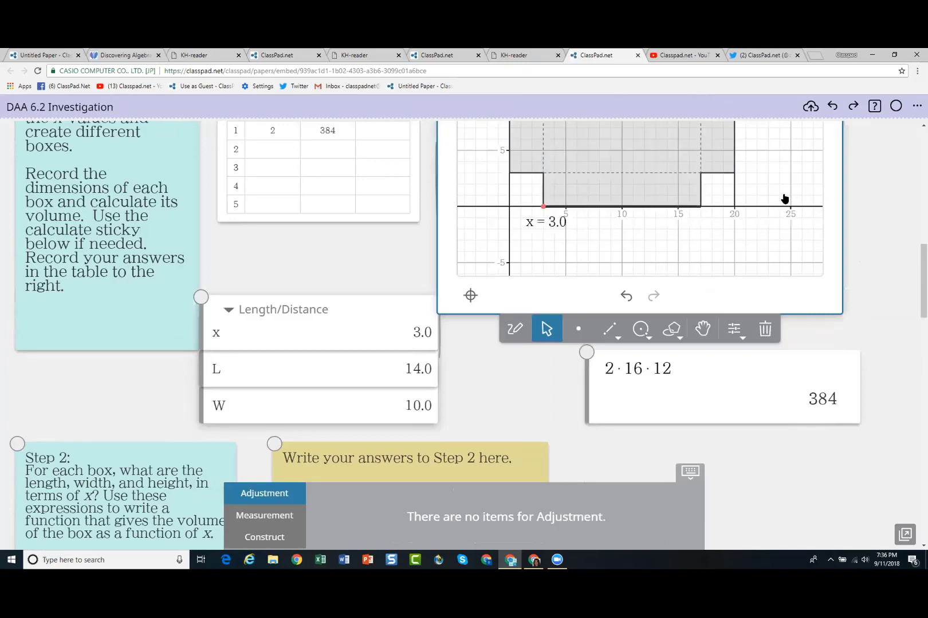
{"action": "scroll", "coordinate": [783, 199], "scroll_direction": "up", "scroll_amount": 2}
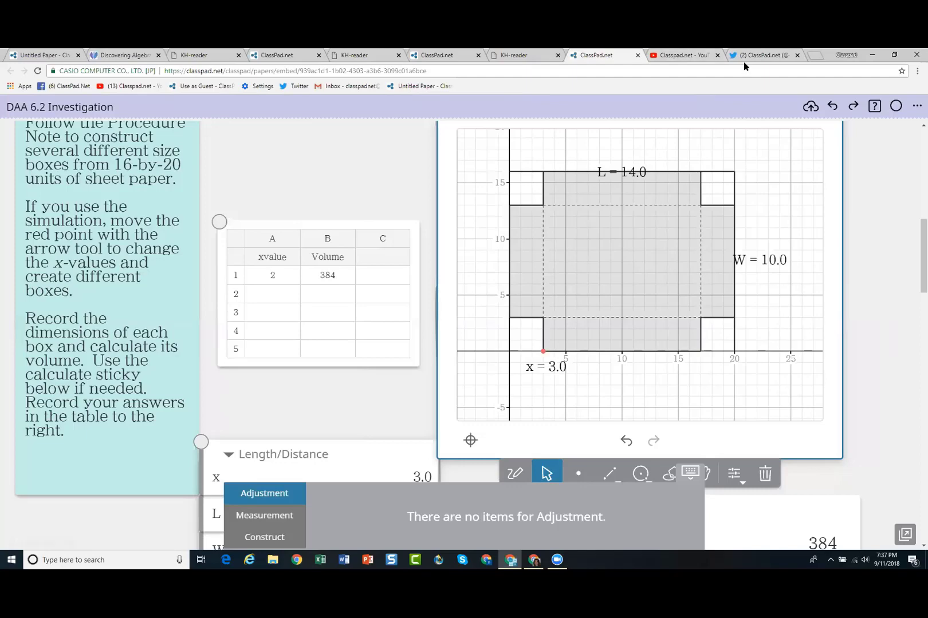
Switch to the Classpad.net YouTube channel and view its playlists, then look over the ClassPad.net Twitter profile and its recent tweets.
{"action": "left_click", "coordinate": [676, 56]}
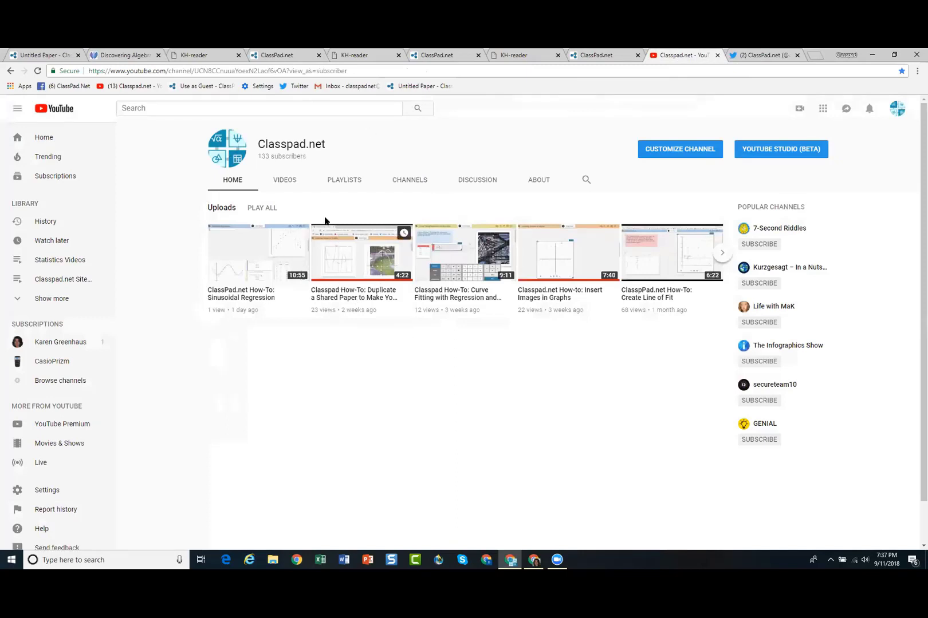
{"action": "left_click", "coordinate": [345, 180]}
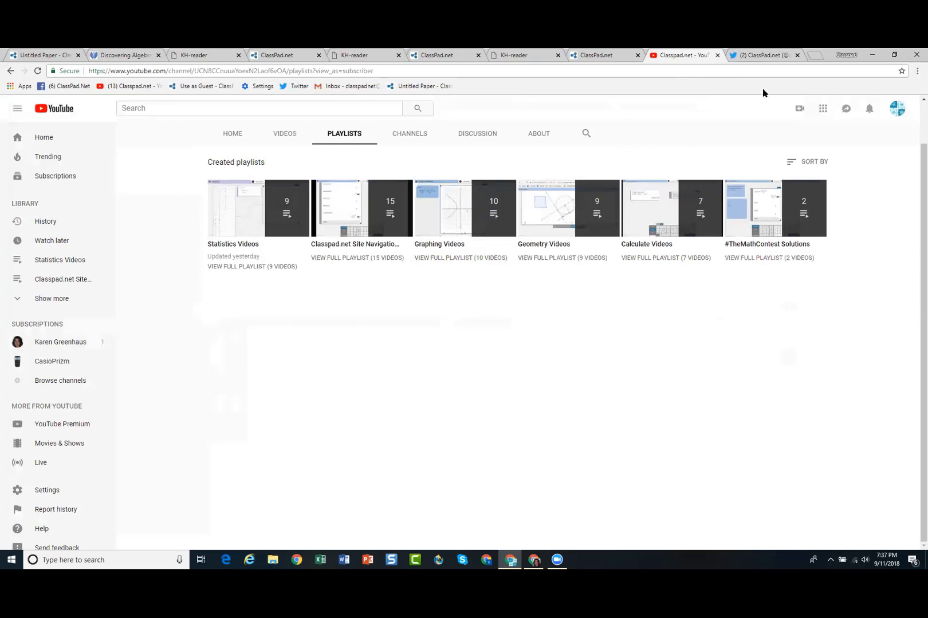
{"action": "left_click", "coordinate": [763, 56]}
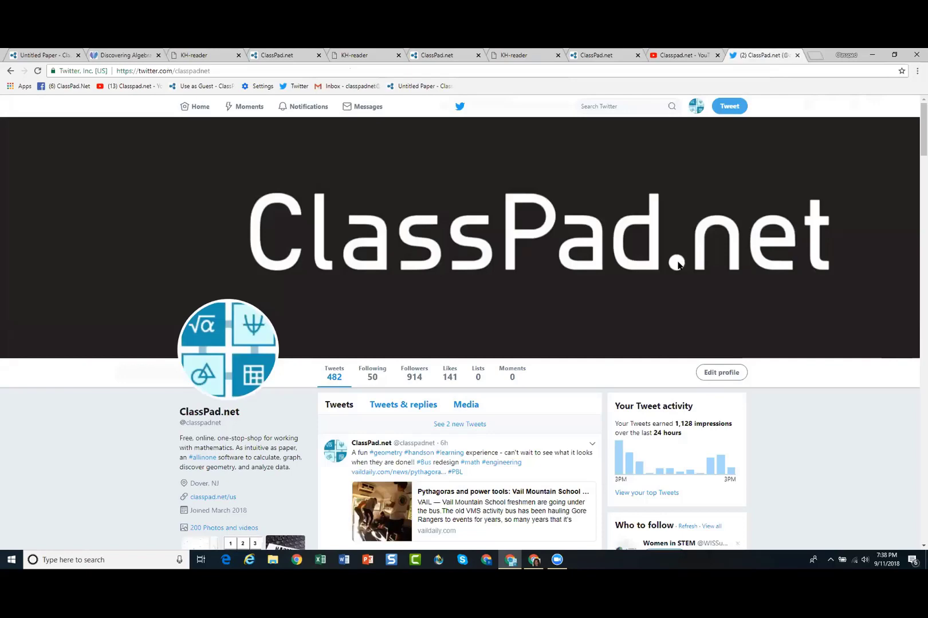
{"action": "scroll", "coordinate": [678, 266], "scroll_direction": "down", "scroll_amount": 1}
{"action": "scroll", "coordinate": [677, 265], "scroll_direction": "up", "scroll_amount": 1}
{"action": "scroll", "coordinate": [676, 266], "scroll_direction": "down", "scroll_amount": 1}
{"action": "scroll", "coordinate": [675, 262], "scroll_direction": "down", "scroll_amount": 2}
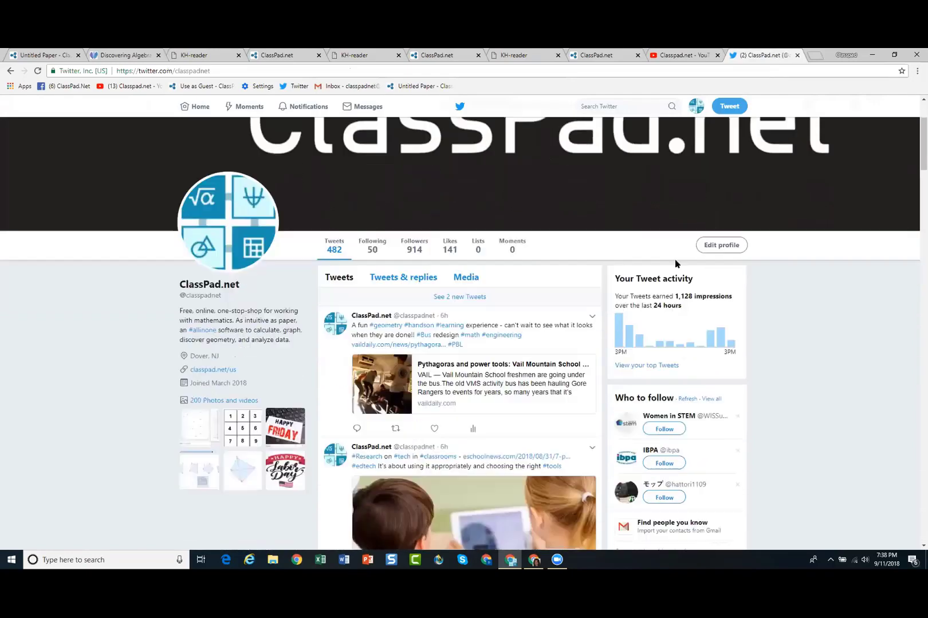
{"action": "scroll", "coordinate": [663, 255], "scroll_direction": "up", "scroll_amount": 3}
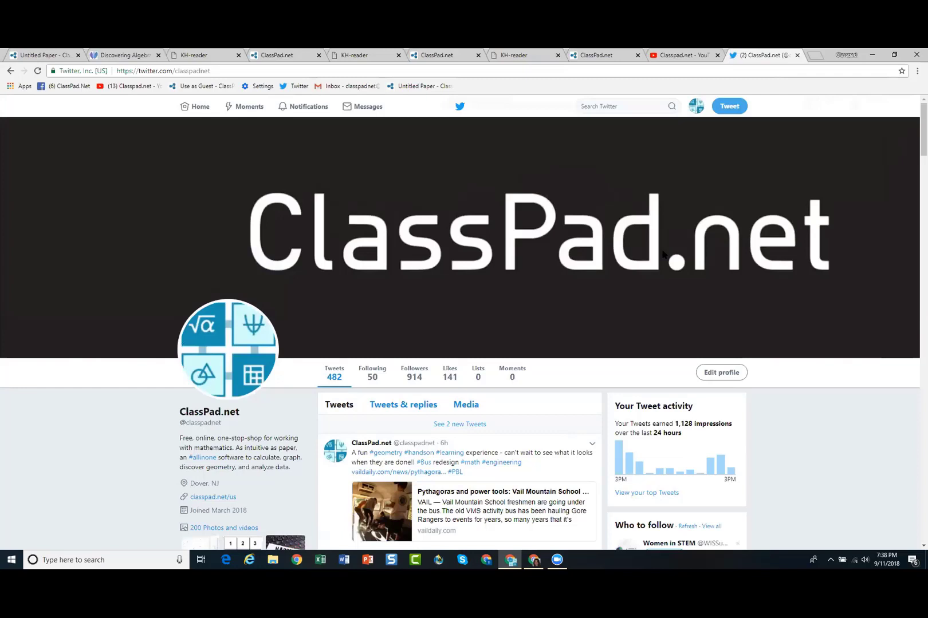
Return to the Untitled Paper in ClassPad.net, open its Share settings, and select Public Share.
{"action": "left_click", "coordinate": [41, 56]}
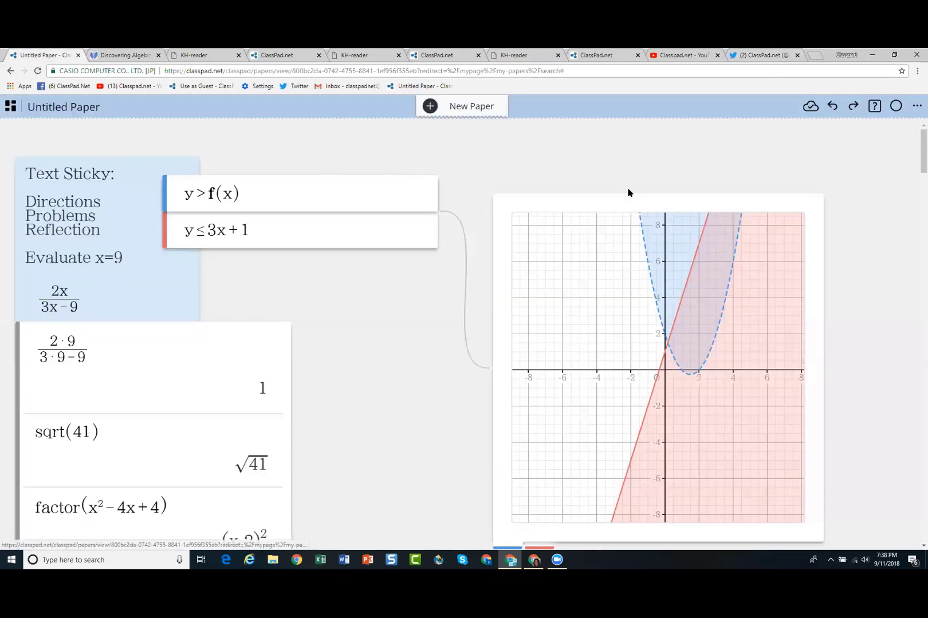
{"action": "left_click", "coordinate": [917, 105]}
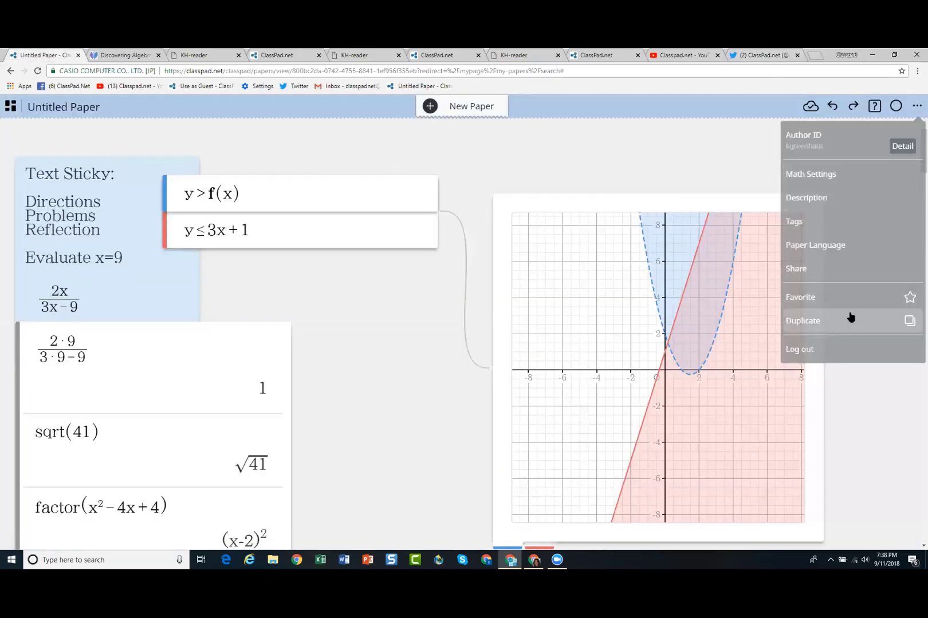
{"action": "left_click", "coordinate": [825, 269]}
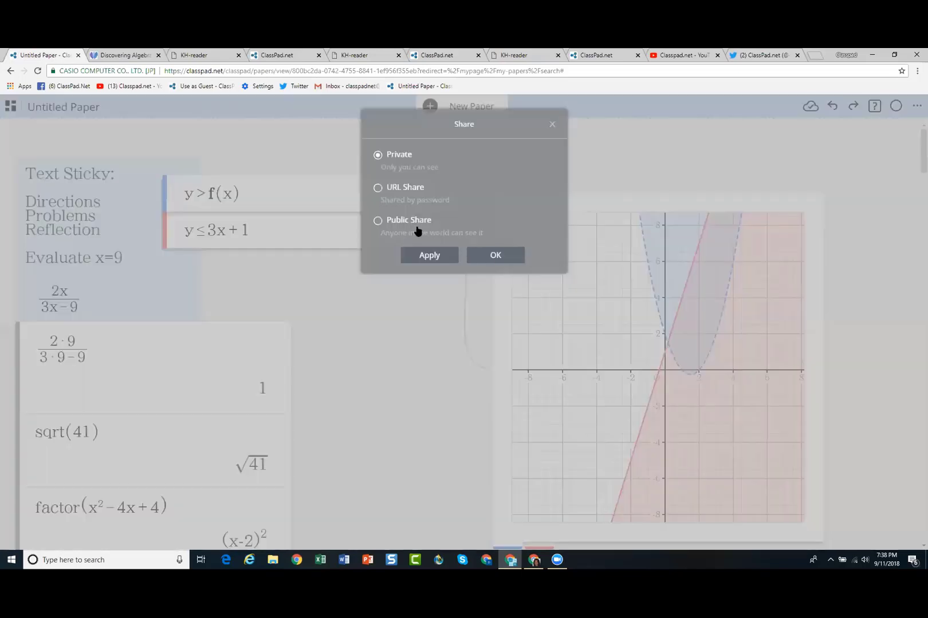
{"action": "left_click", "coordinate": [379, 221]}
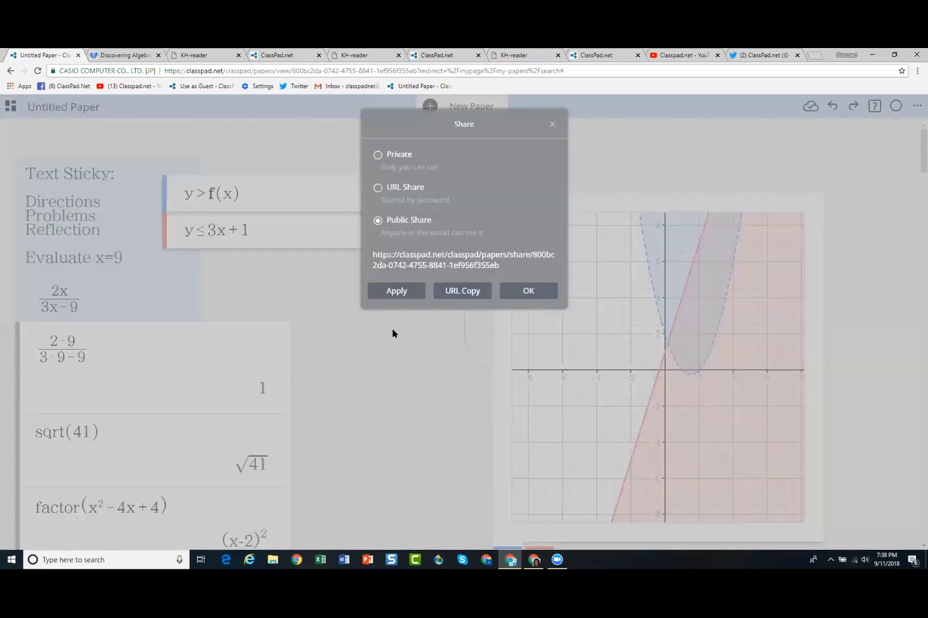